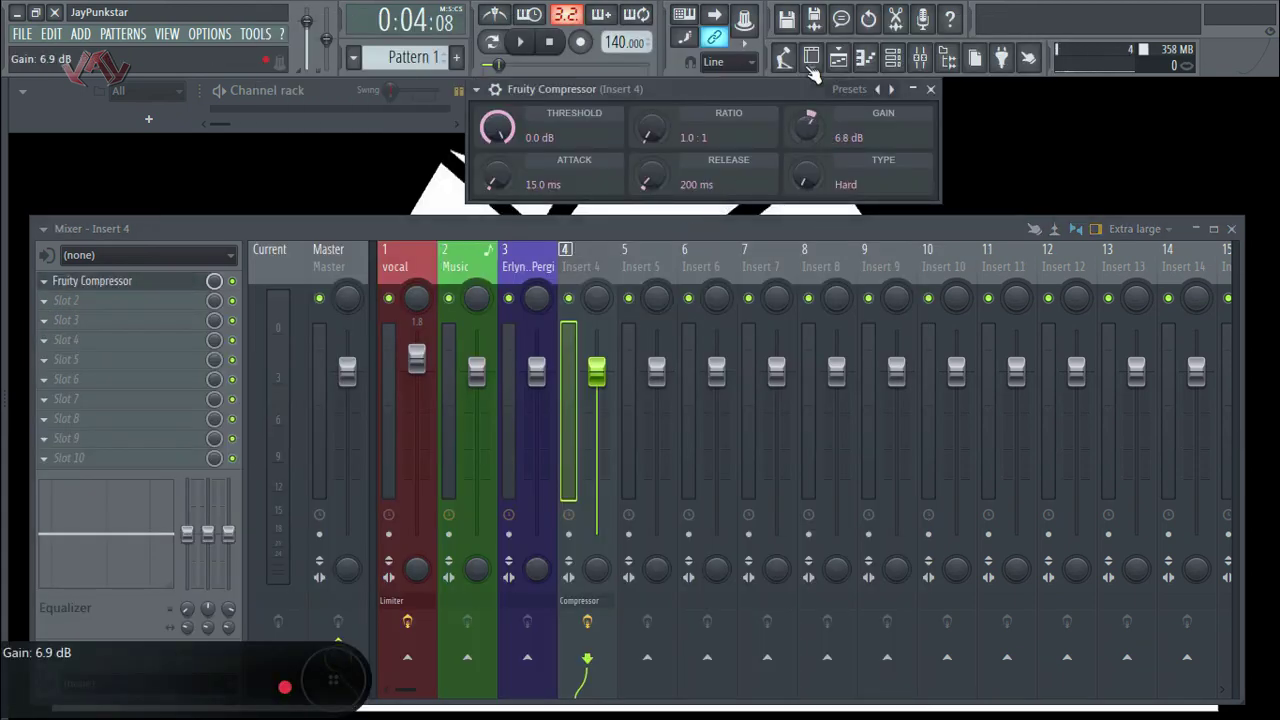
Step: Turn down the gain of the Fruity Compressor on Insert 4
left_click_drag(815, 75, 818, 147)
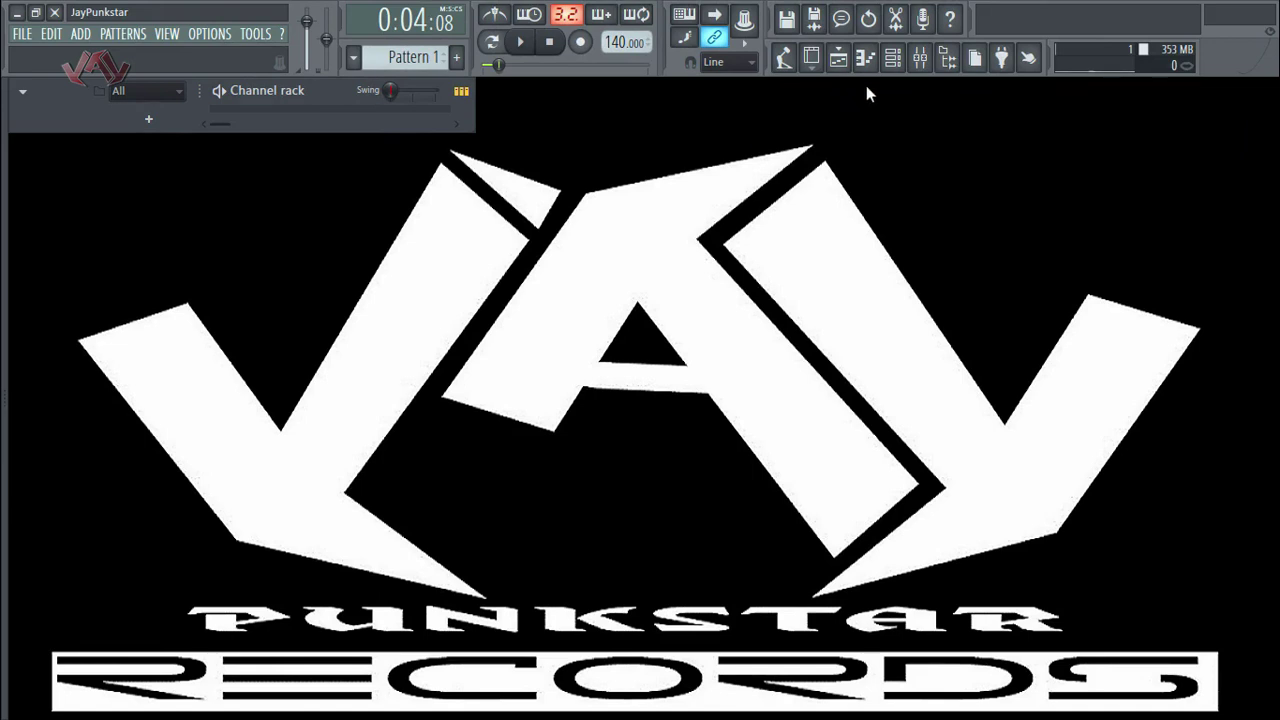
Step: Solo the Melangkah Pergi track in the playlist and play it from the start of the song
left_click(920, 57)
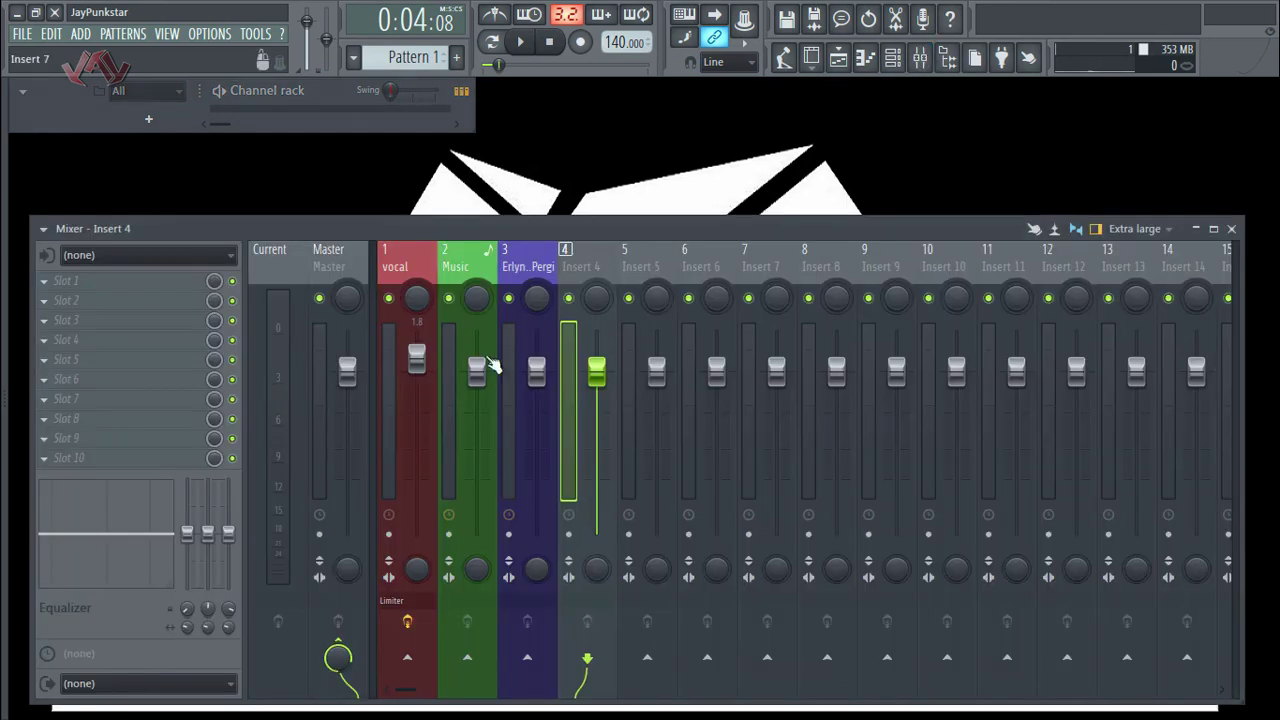
left_click_drag(527, 222, 506, 140)
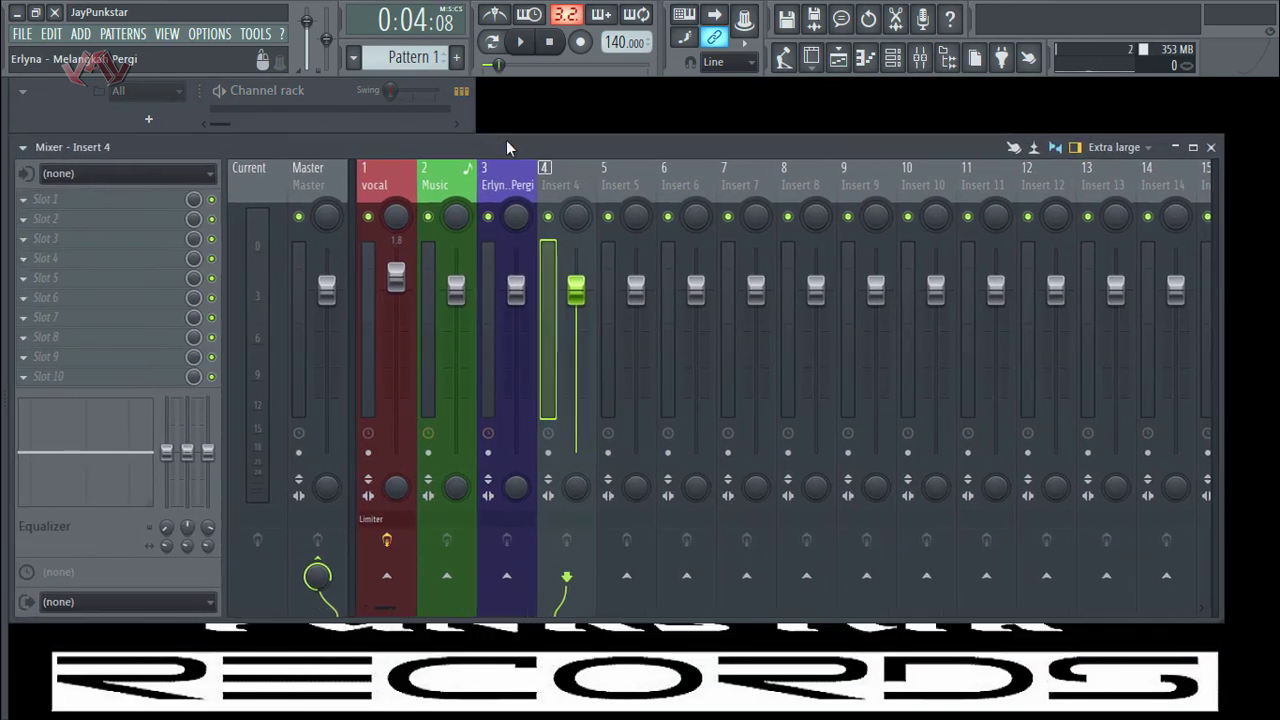
left_click(838, 58)
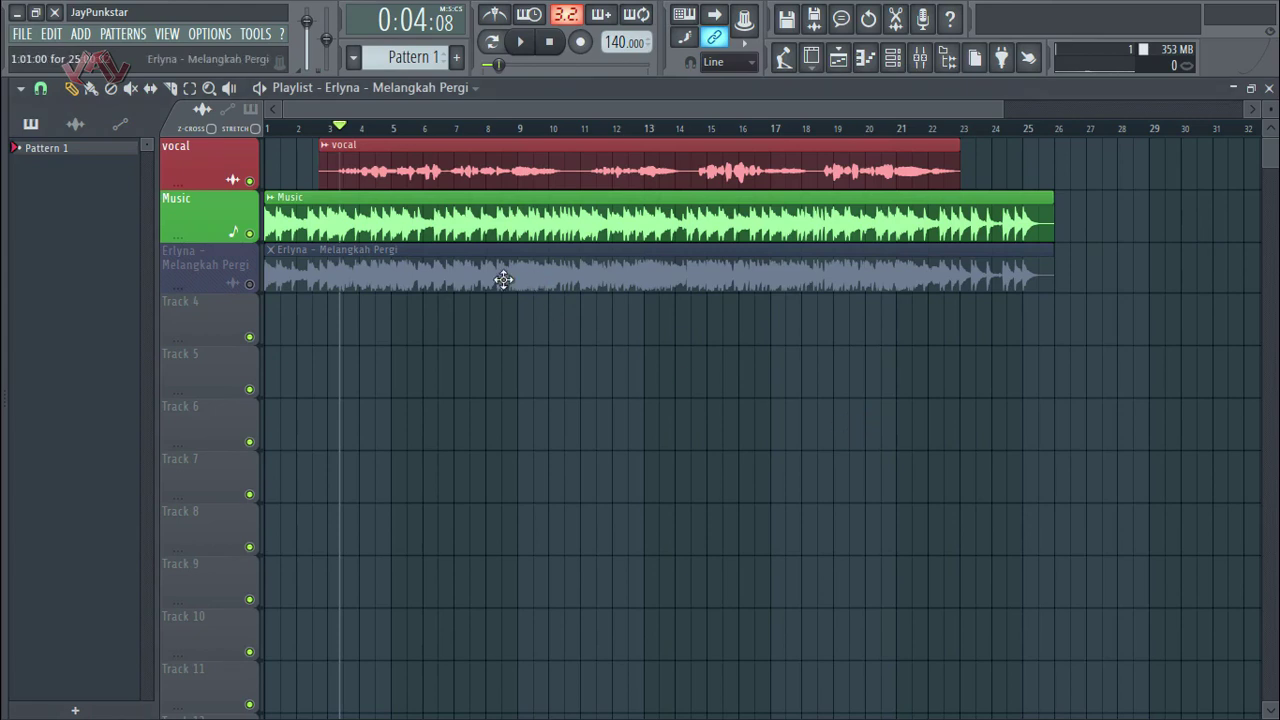
right_click(251, 286)
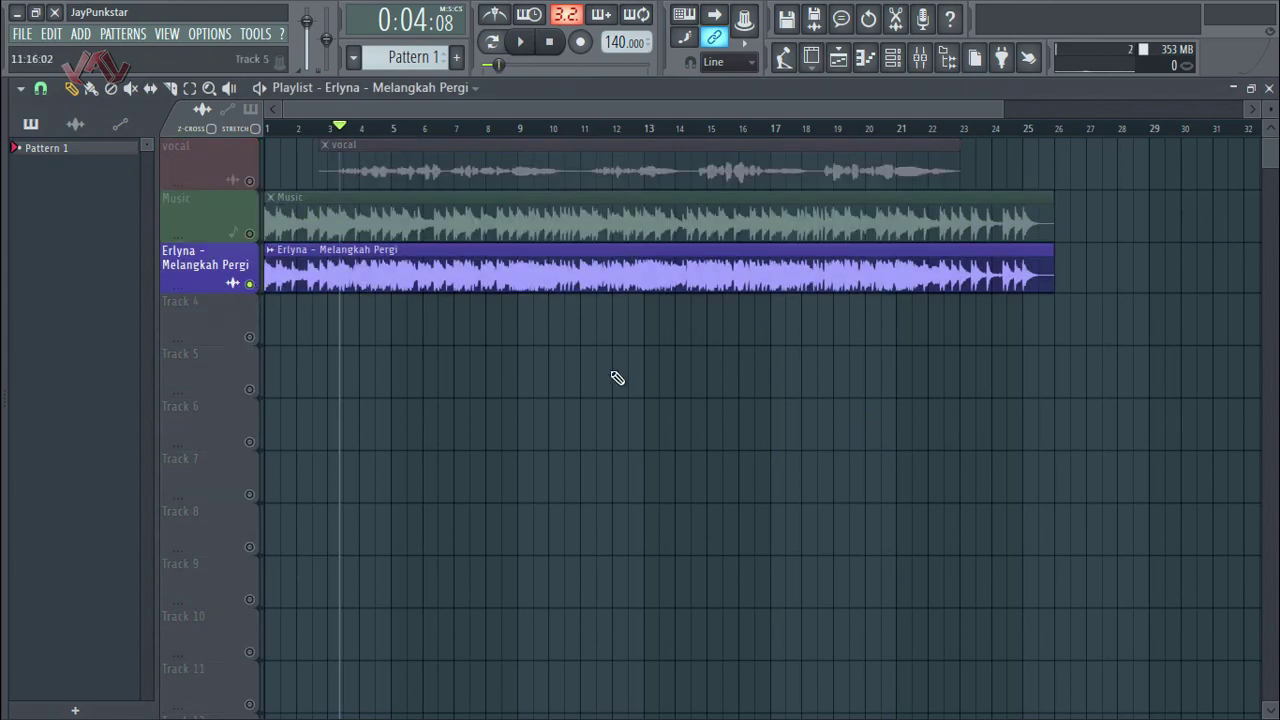
left_click(552, 43)
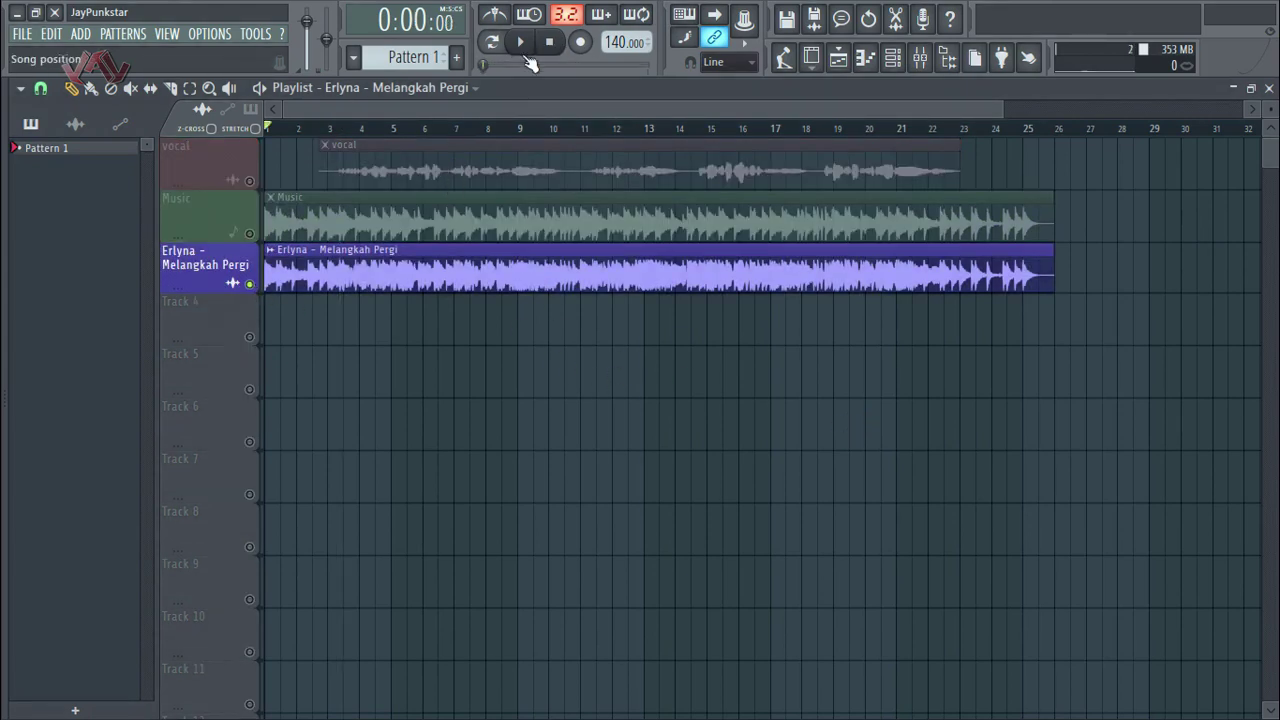
left_click(522, 43)
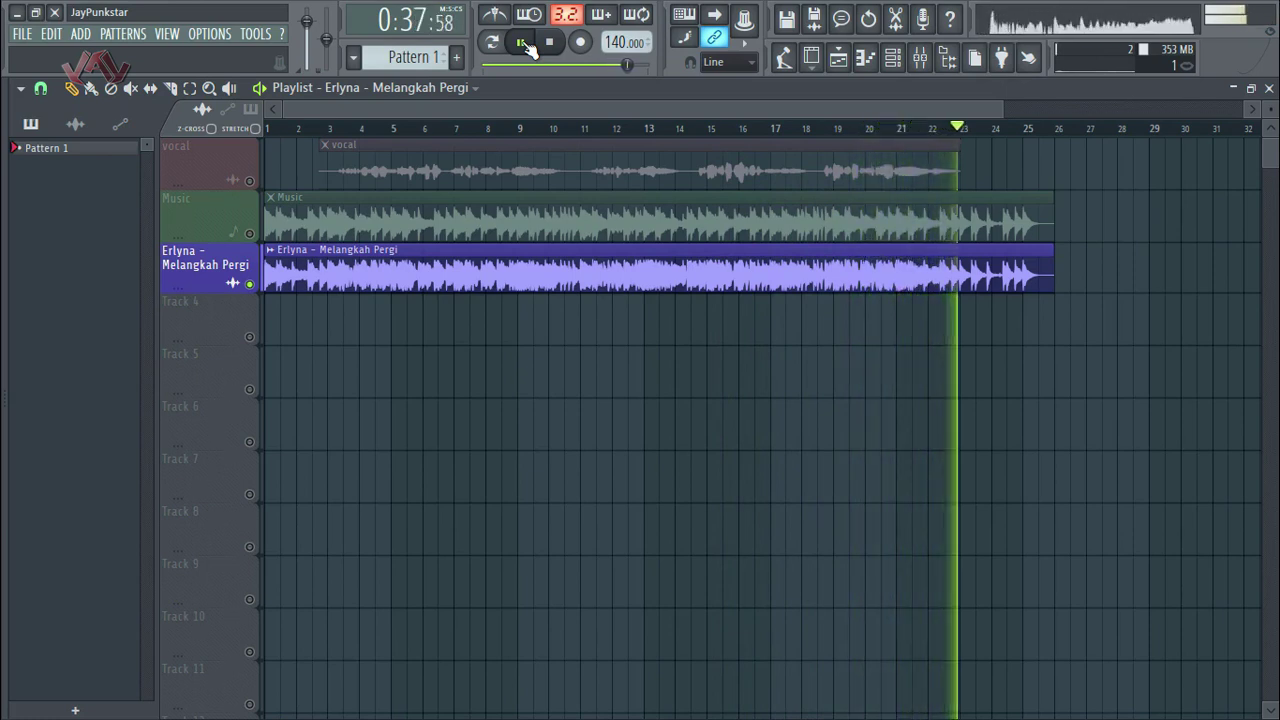
left_click(524, 44)
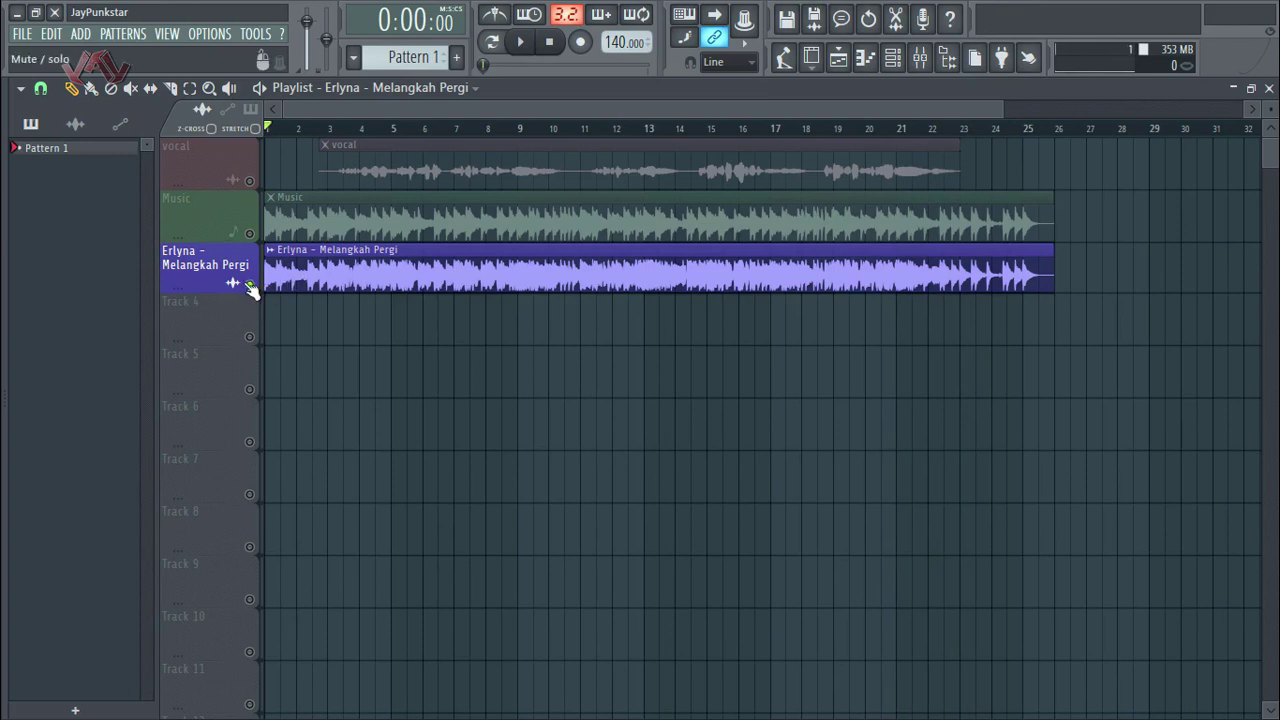
Step: Turn off the solo, mute the Melangkah Pergi and Music tracks, and set the playback position at bar 3
right_click(250, 286)
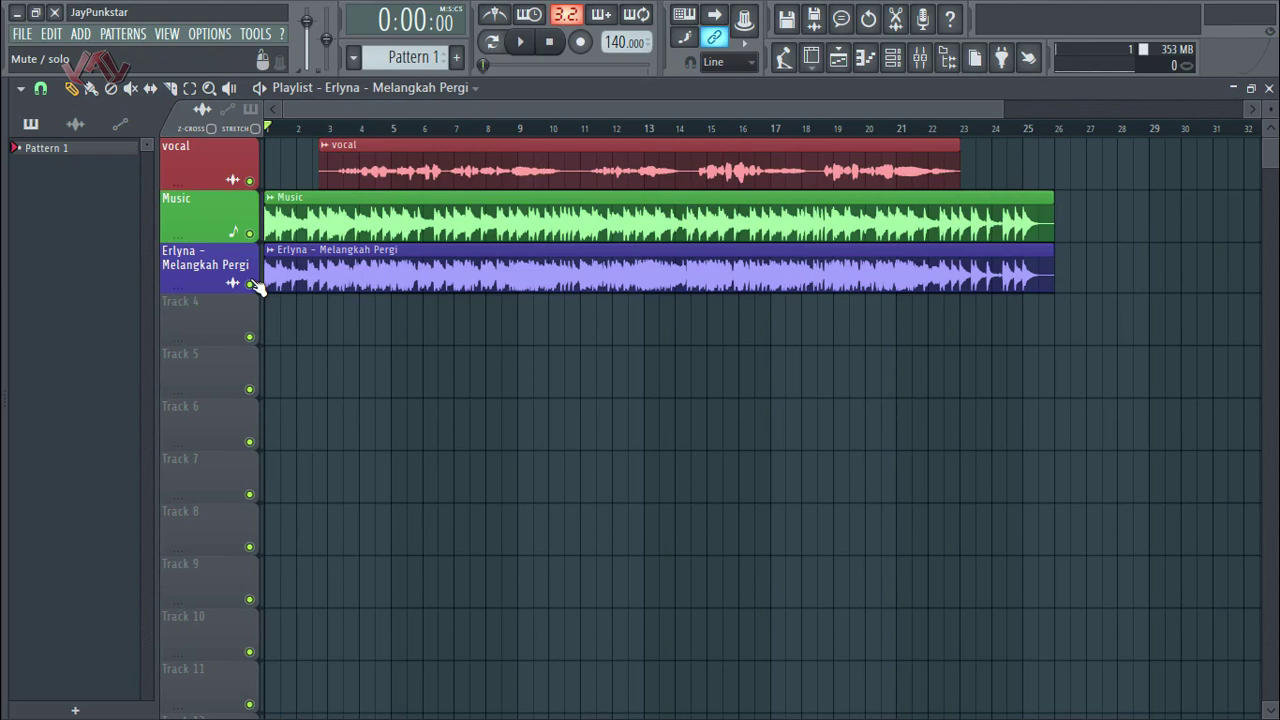
left_click(250, 284)
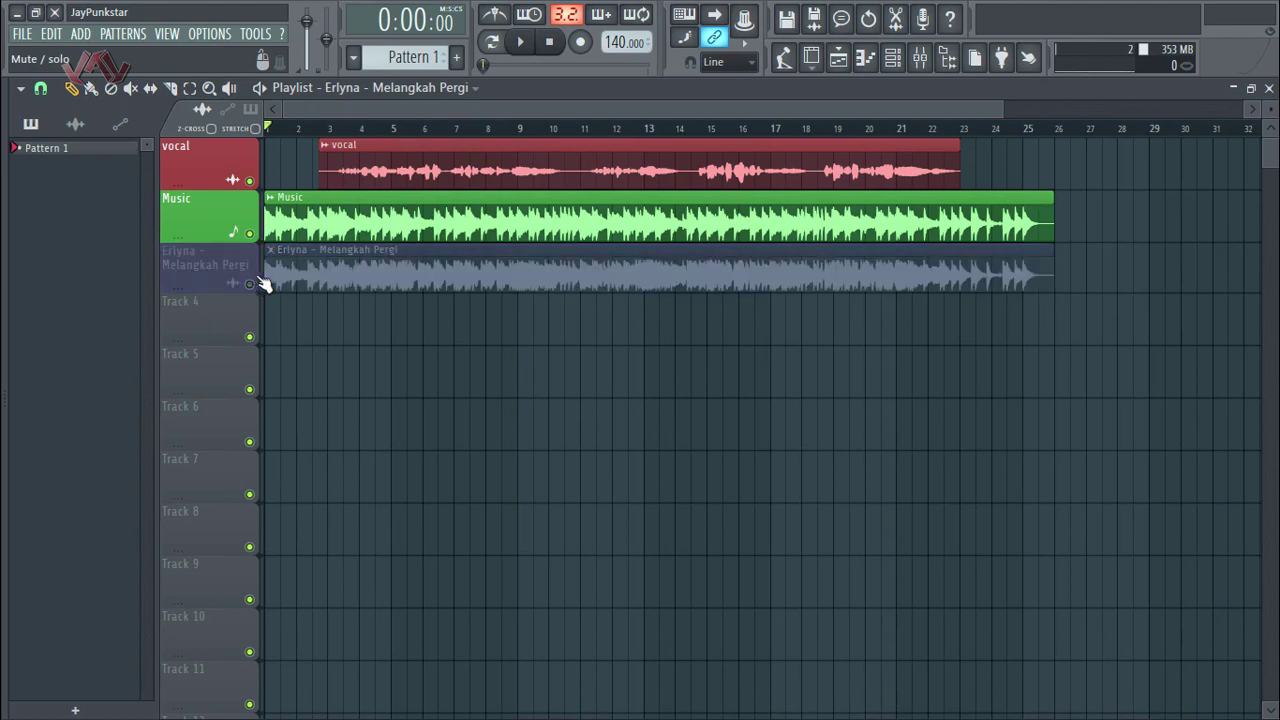
left_click(332, 130)
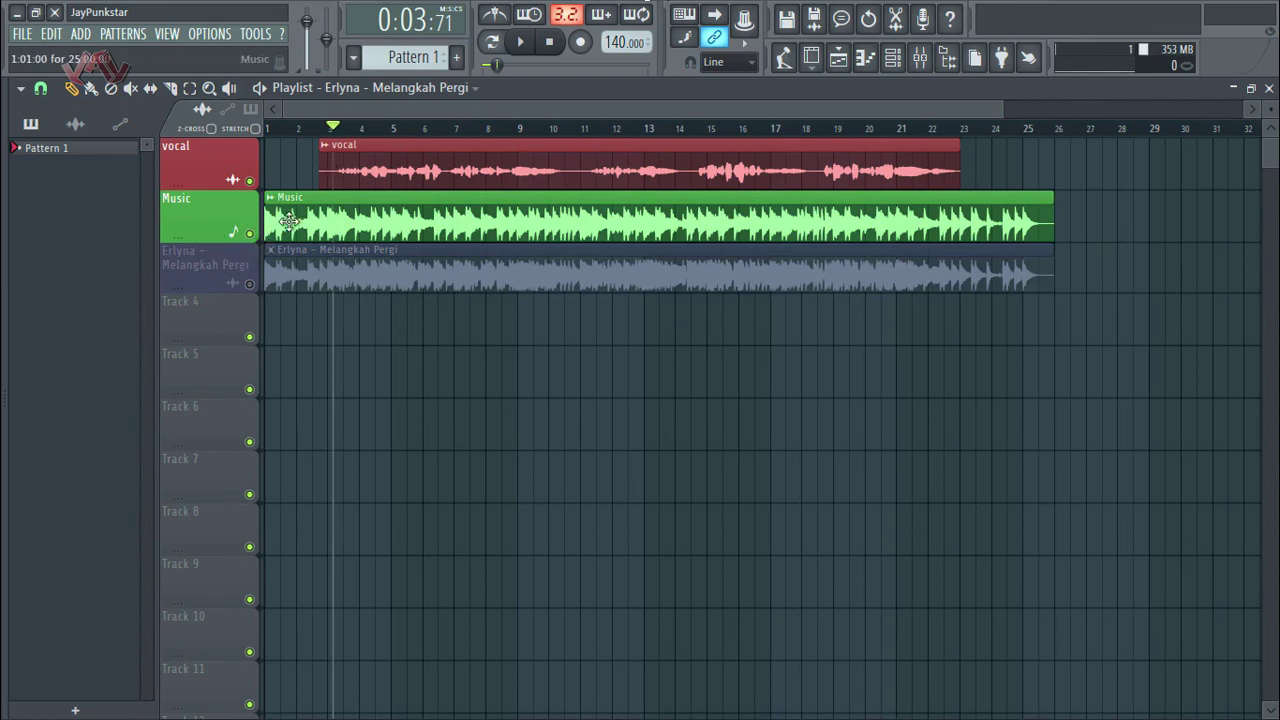
left_click(250, 234)
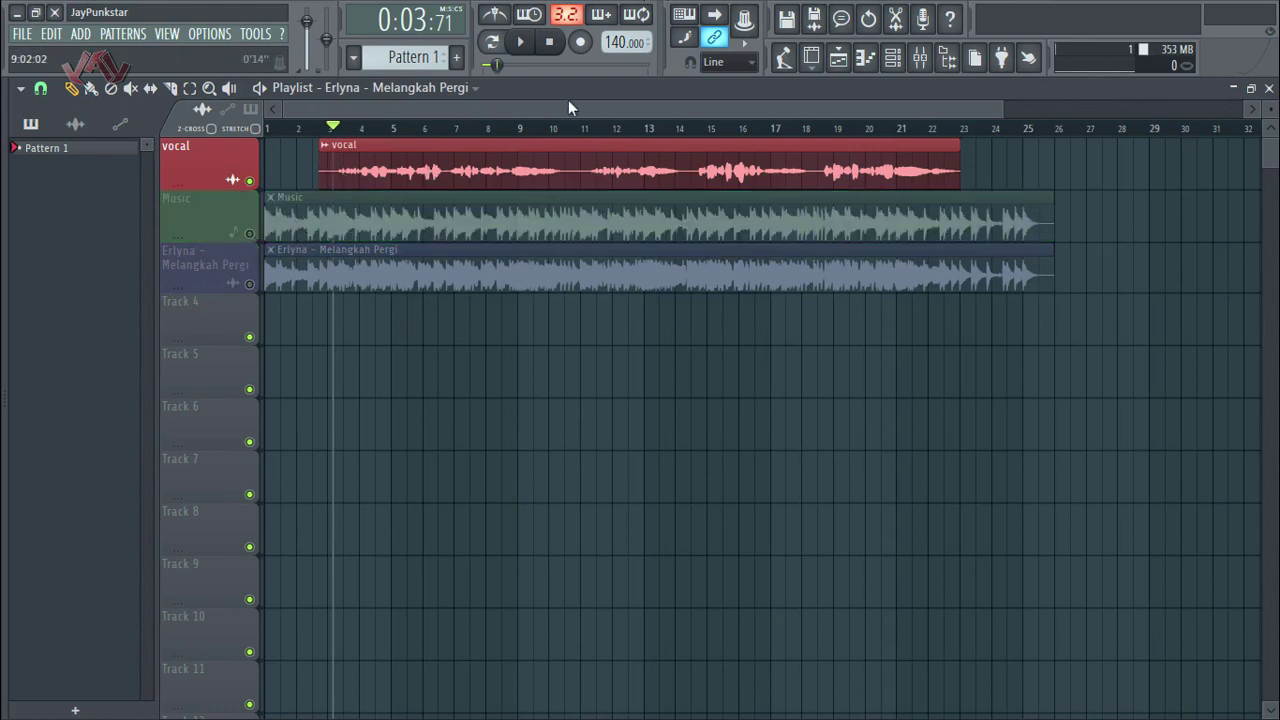
Step: Listen to the vocal track on its own, from bar 3 and again from between bars 11 and 12
left_click(530, 48)
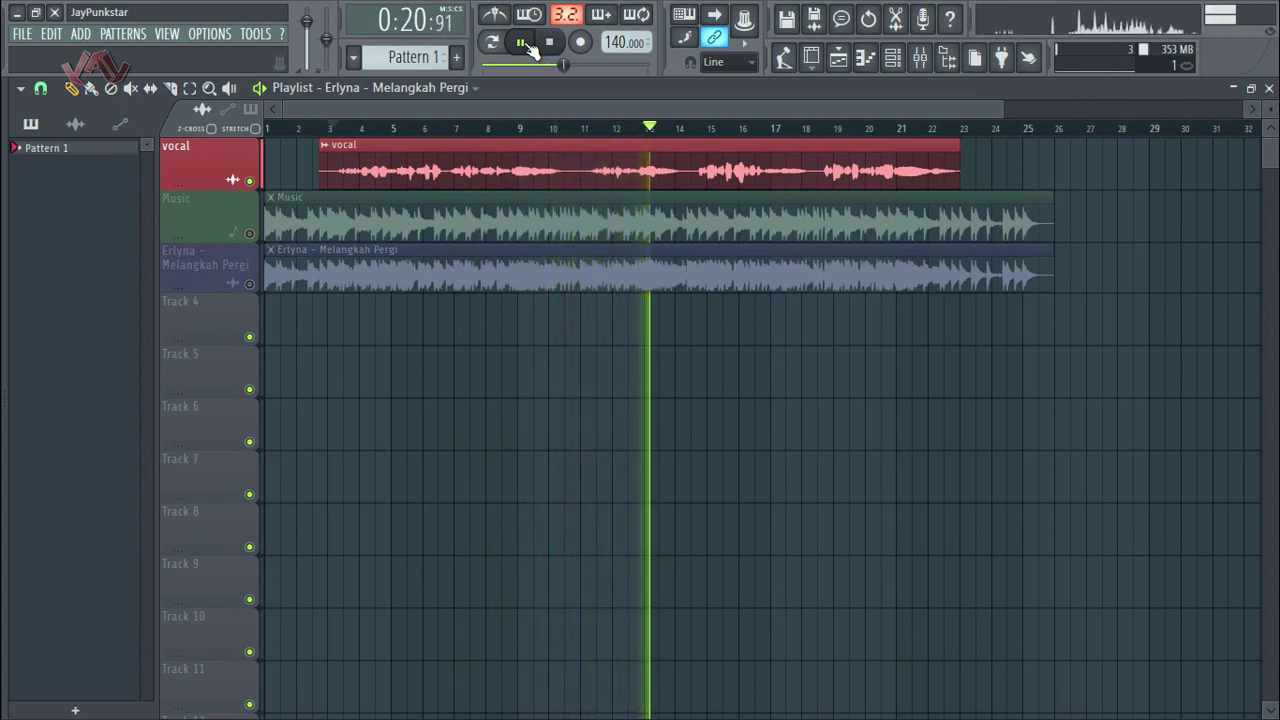
key("space")
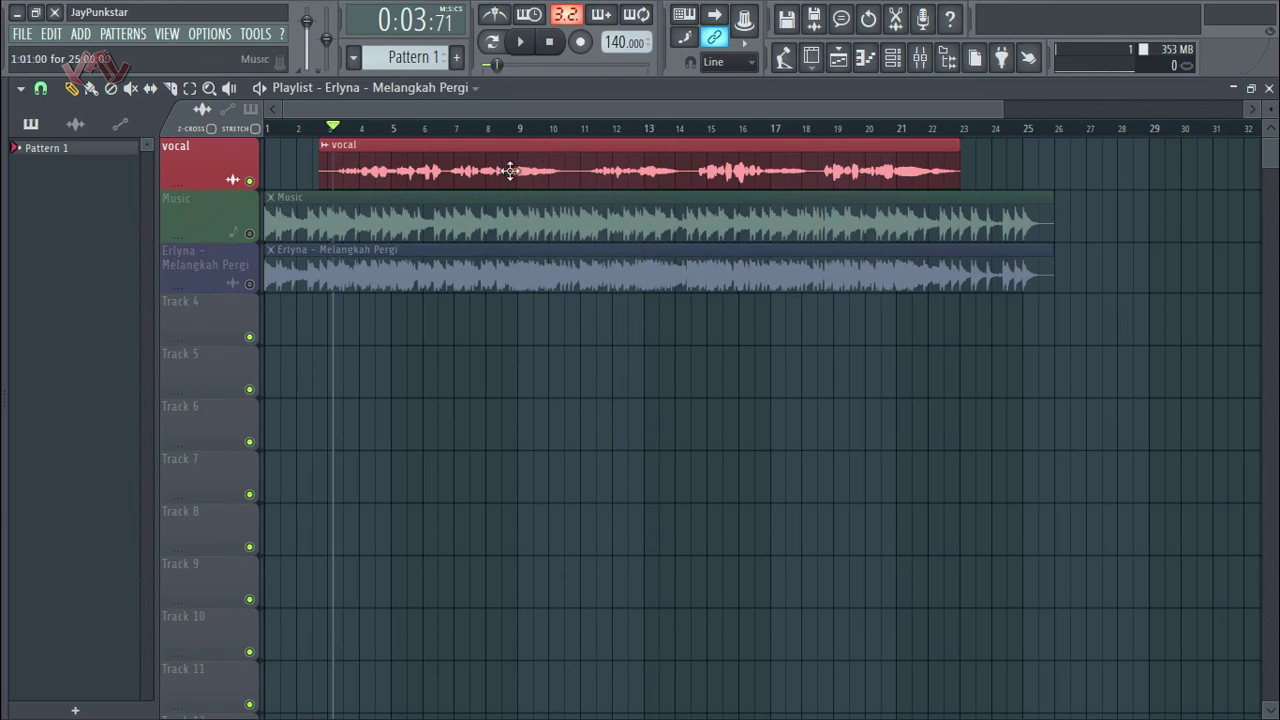
left_click(591, 131)
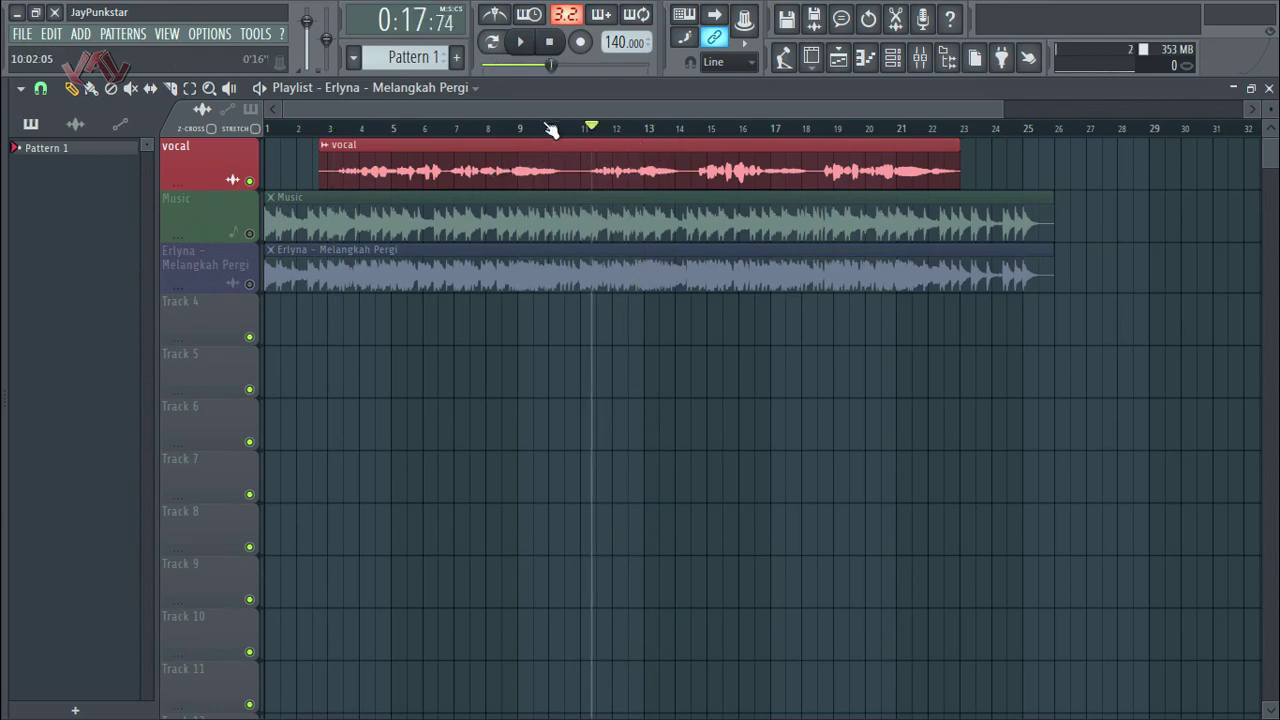
left_click(529, 58)
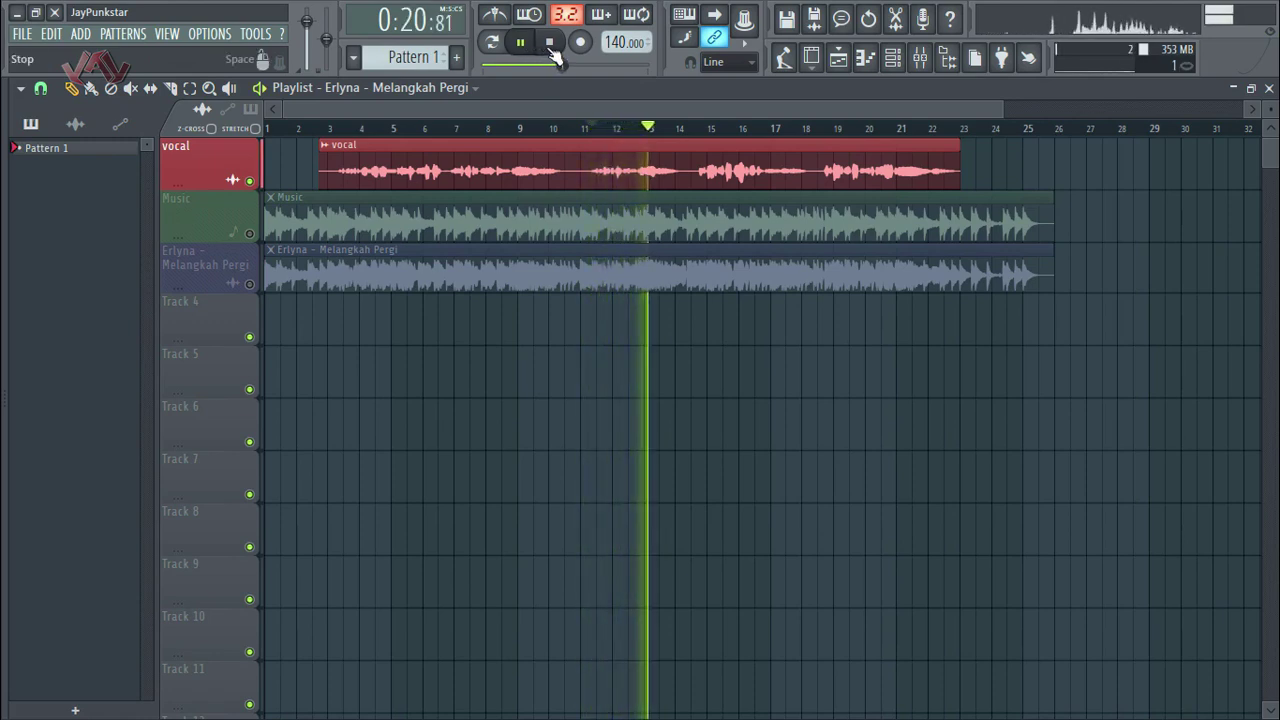
left_click(550, 44)
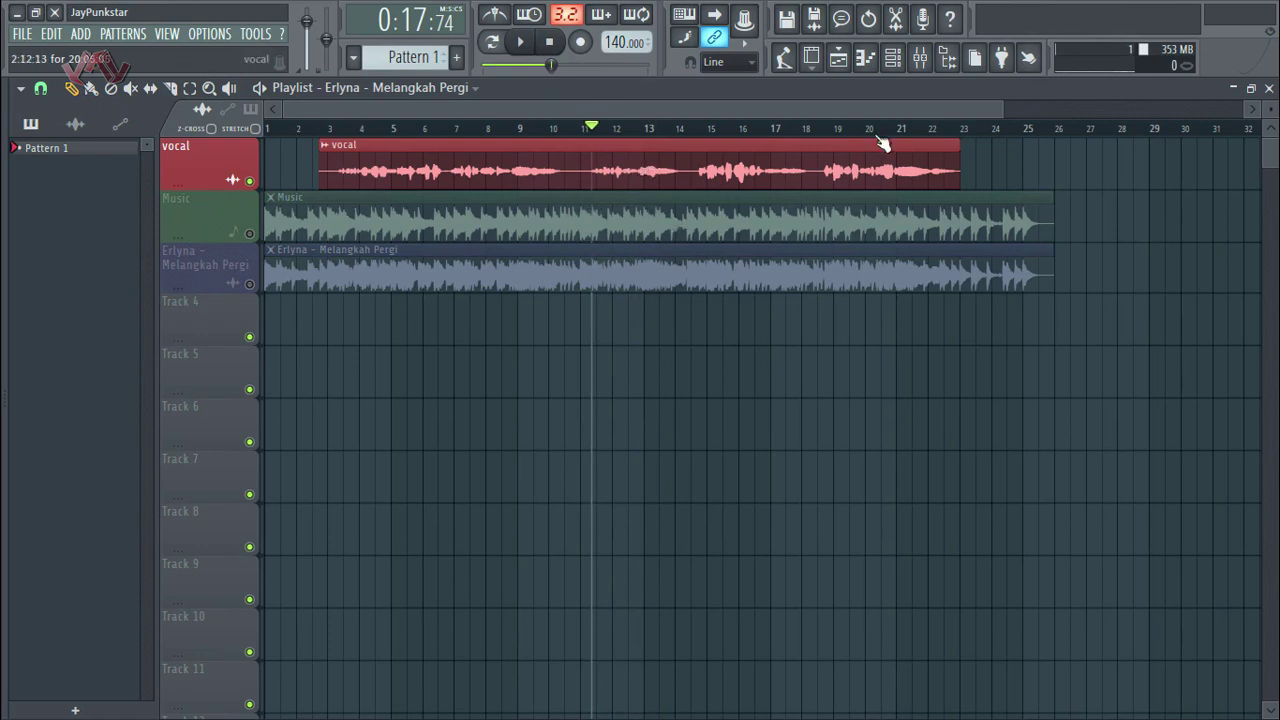
Step: Open the mixer and select the vocal channel to show its effect slots
left_click(920, 58)
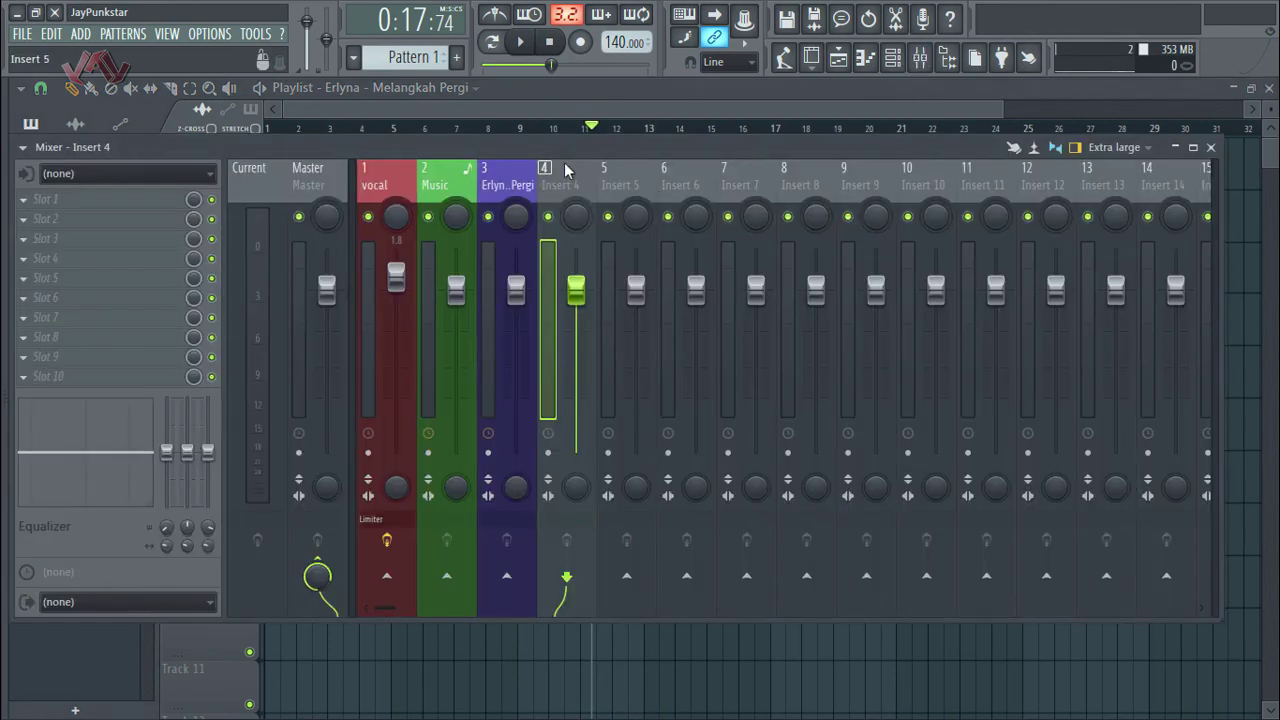
left_click_drag(566, 155, 806, 143)
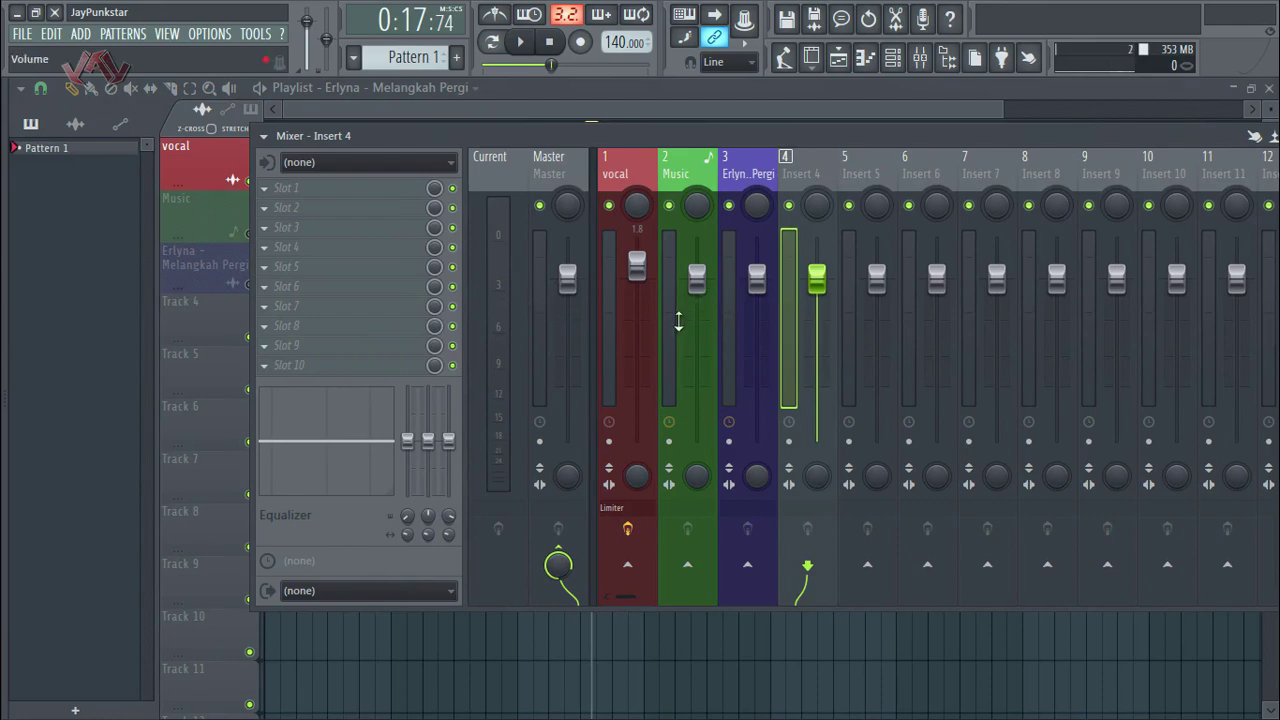
left_click(626, 320)
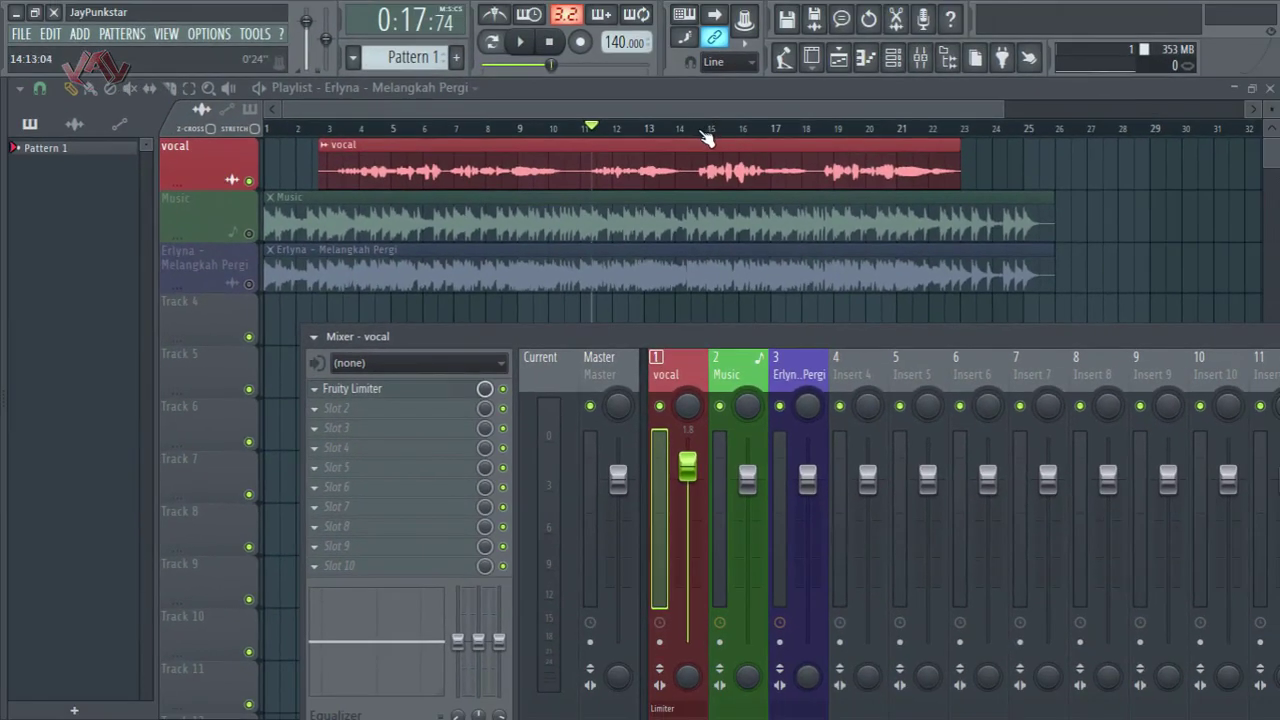
Step: Play the vocal from about bar 14 with the mixer open and watch its level meters
left_click(704, 132)
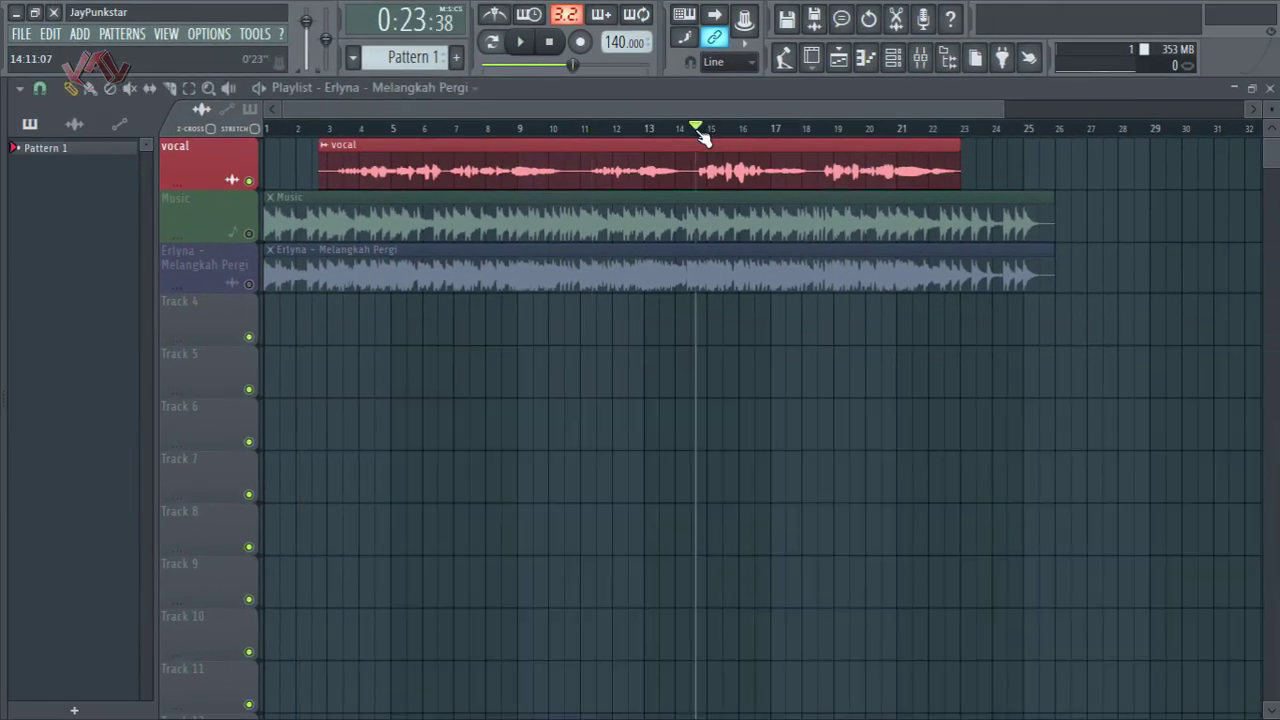
left_click(920, 57)
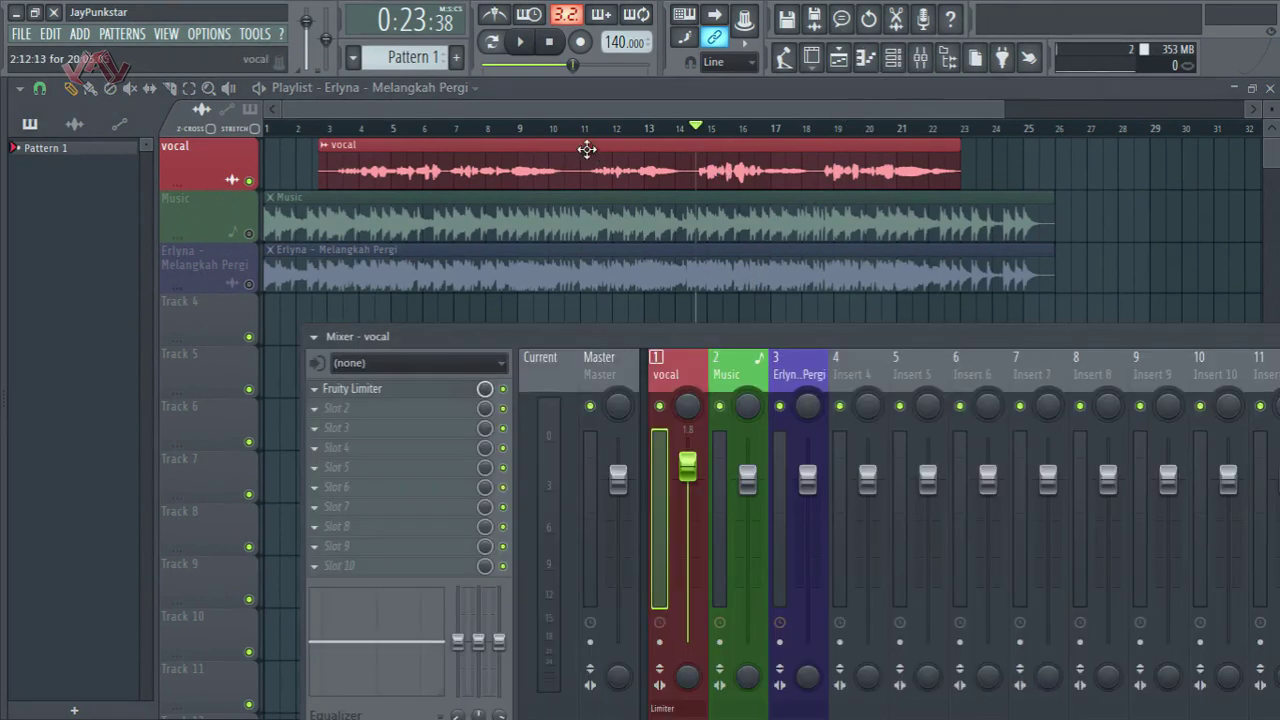
left_click(520, 42)
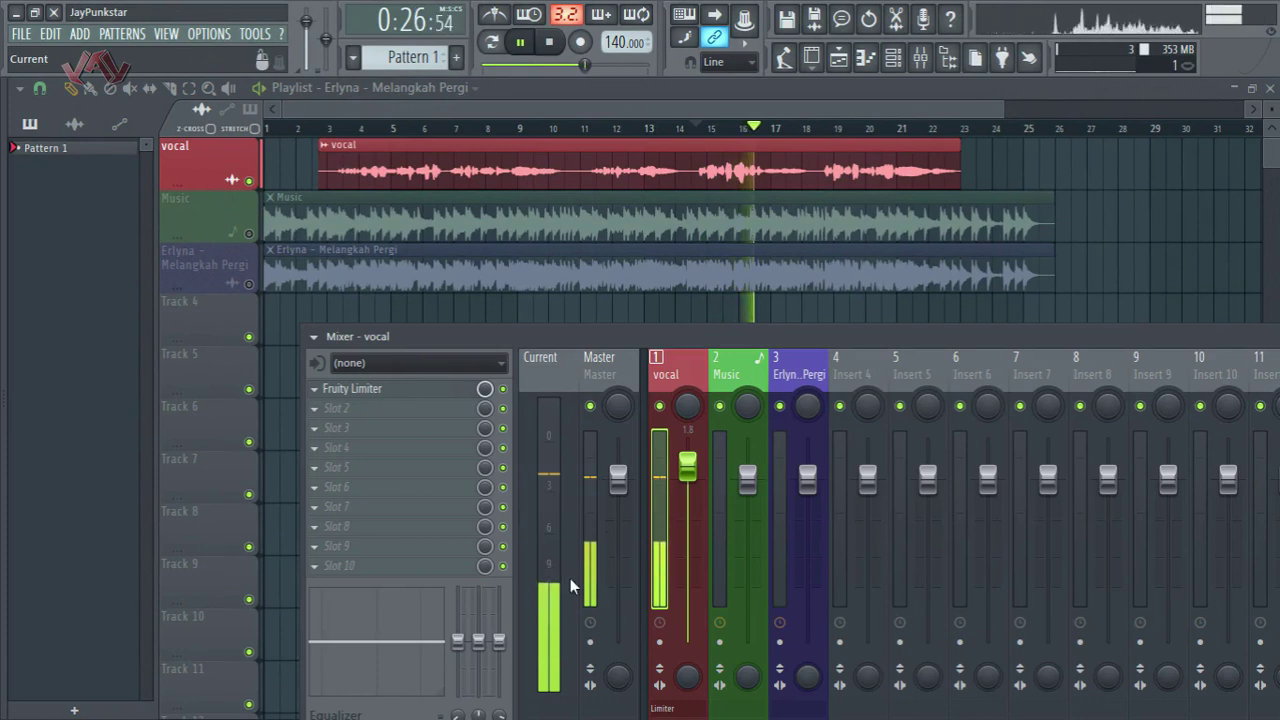
left_click(551, 42)
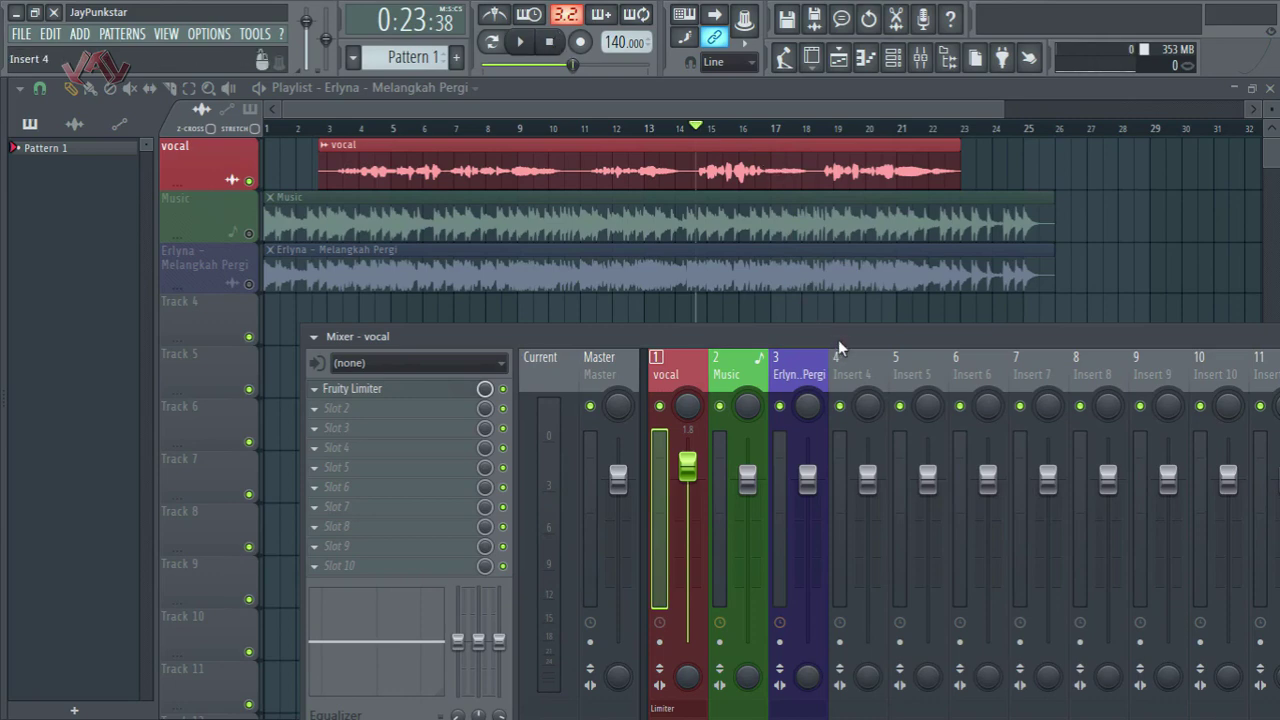
Step: Open the Fruity Limiter on the vocal channel, switch it to compressor mode, and place its window clear of the effect slots
left_click_drag(838, 340, 821, 114)
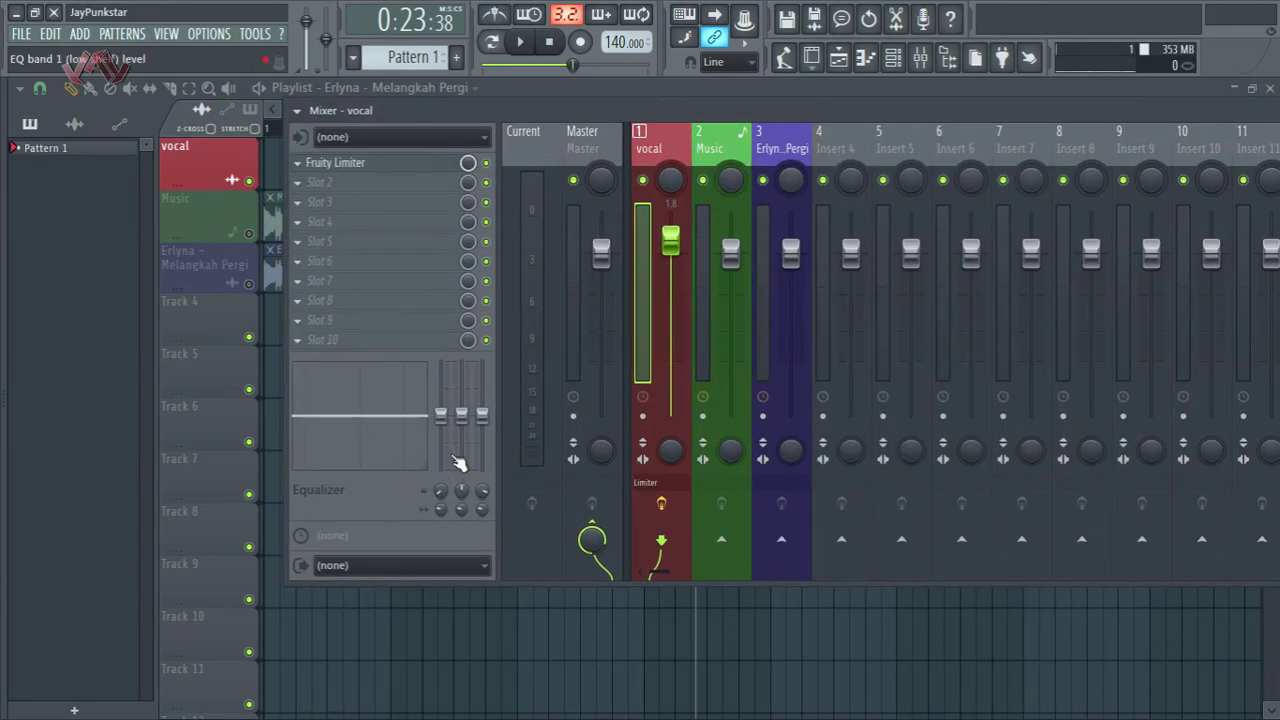
left_click(388, 175)
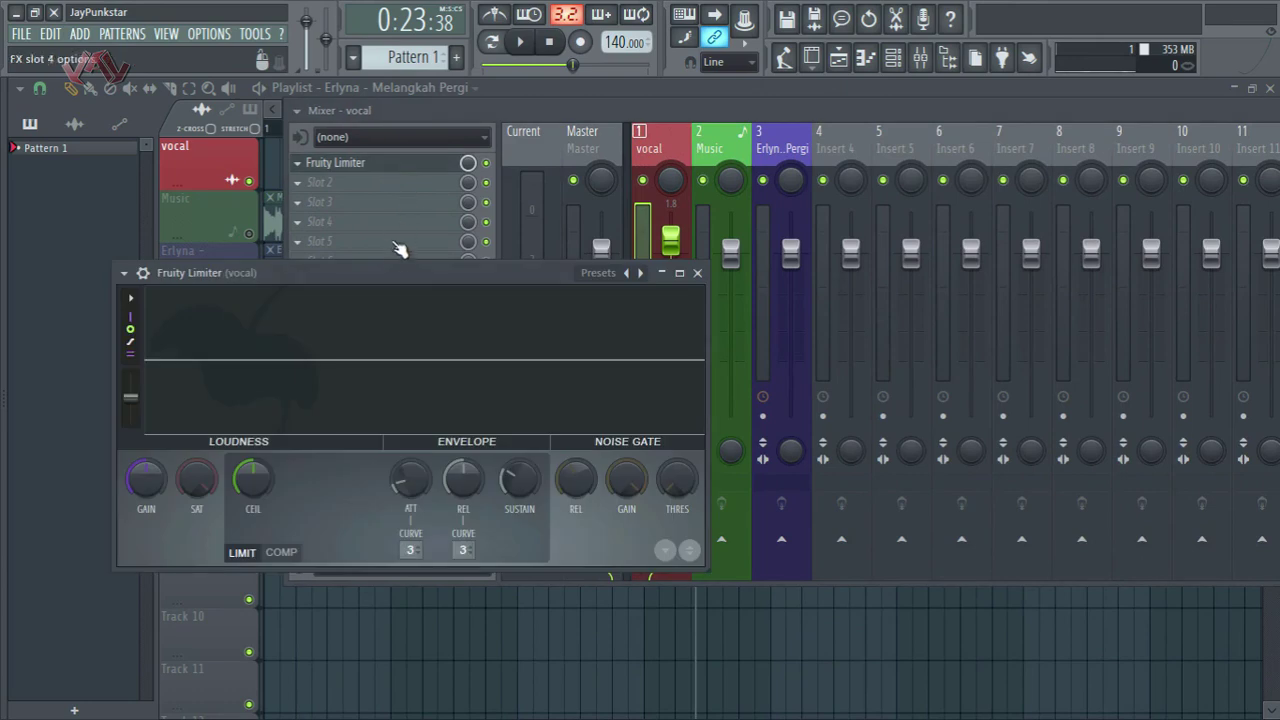
left_click_drag(396, 275, 535, 202)
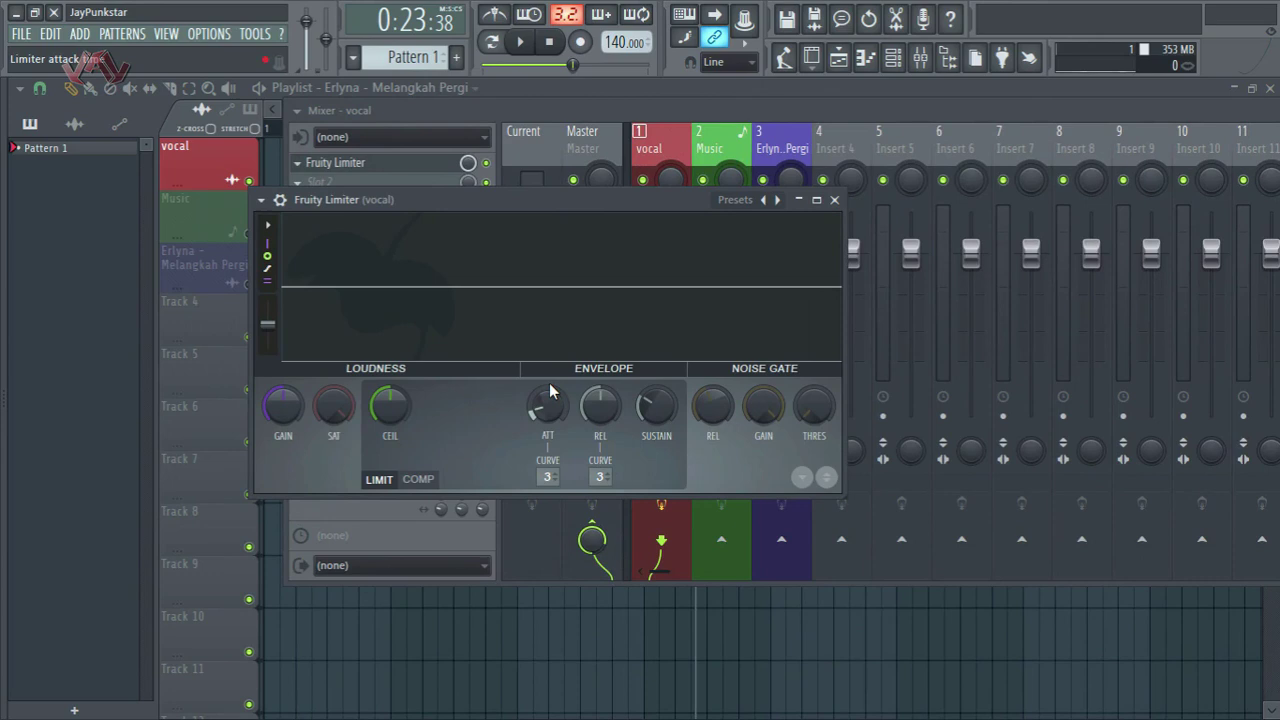
left_click_drag(513, 191, 570, 104)
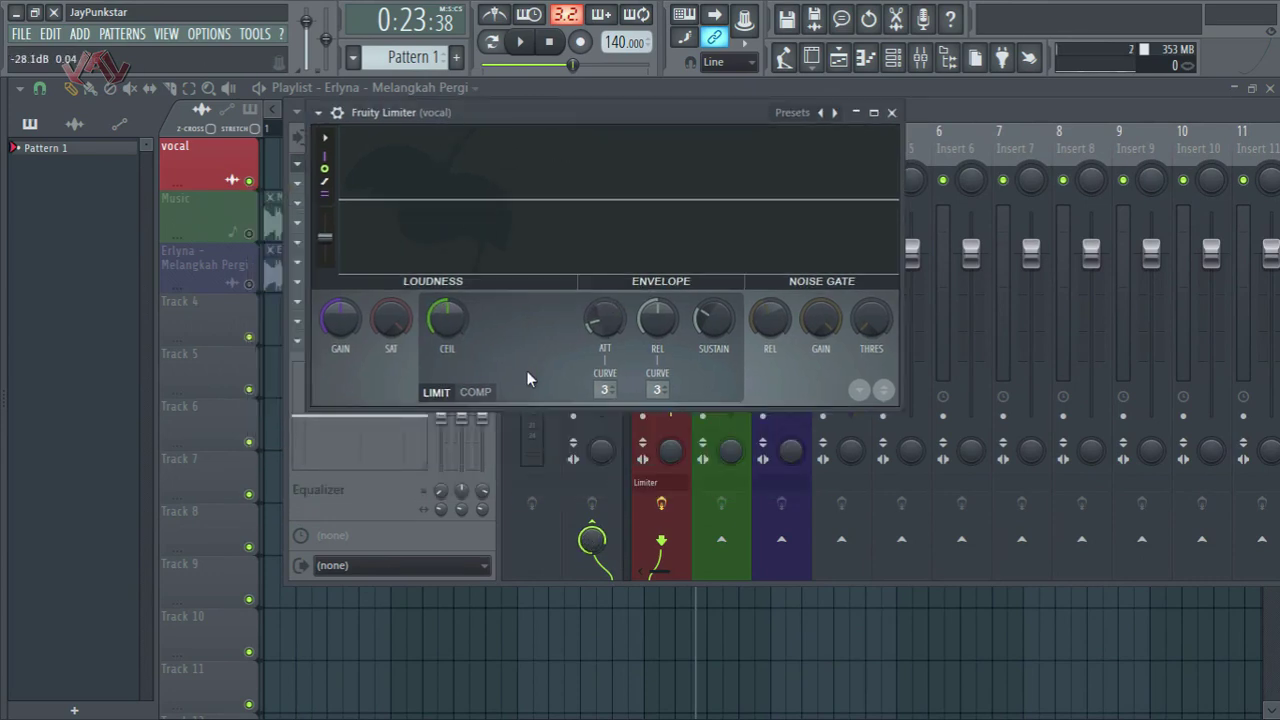
left_click(478, 392)
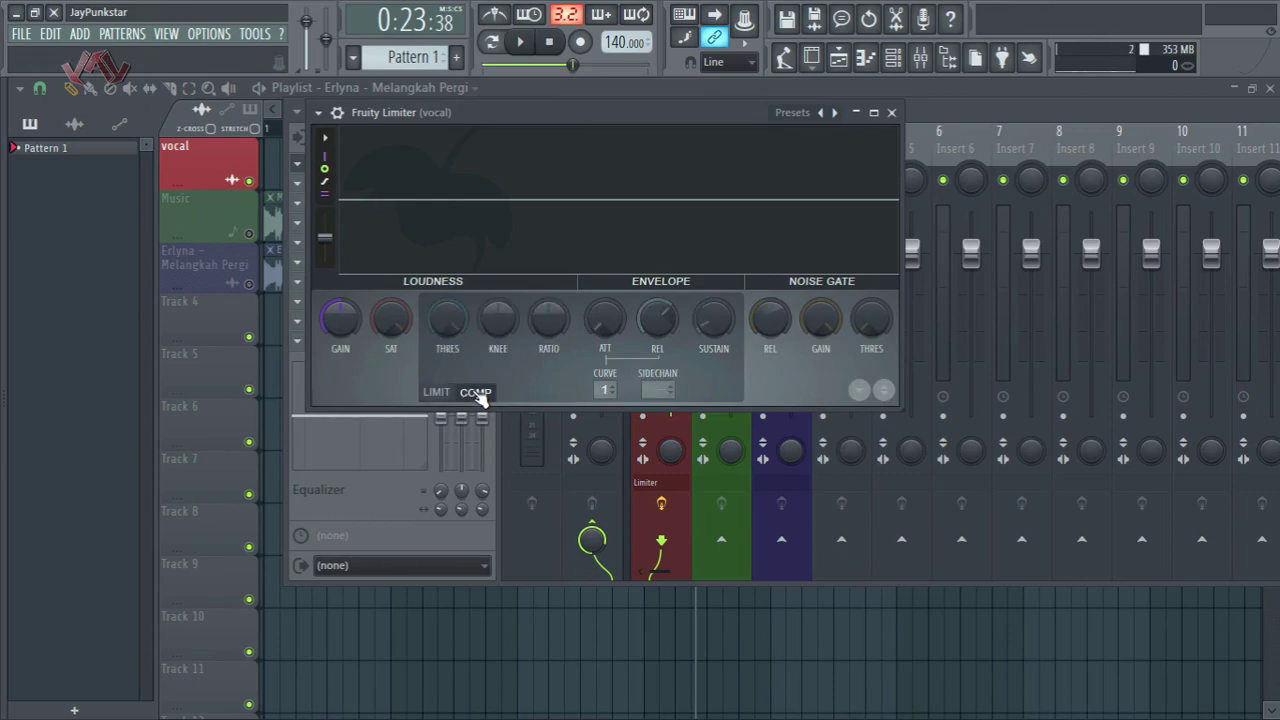
left_click_drag(633, 208, 903, 222)
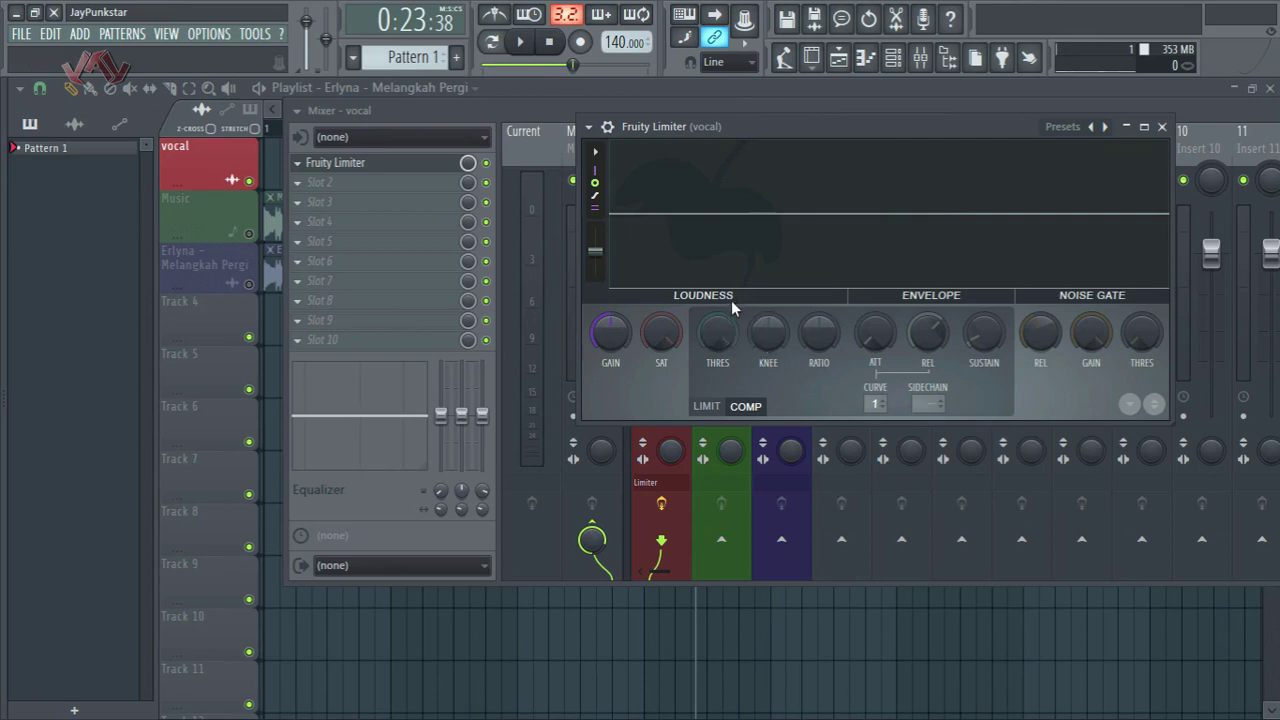
Step: Try a lower compressor threshold in the vocal's Fruity Limiter and examine the threshold line on its graph
left_click_drag(725, 336, 732, 195)
left_click_drag(699, 309, 721, 287)
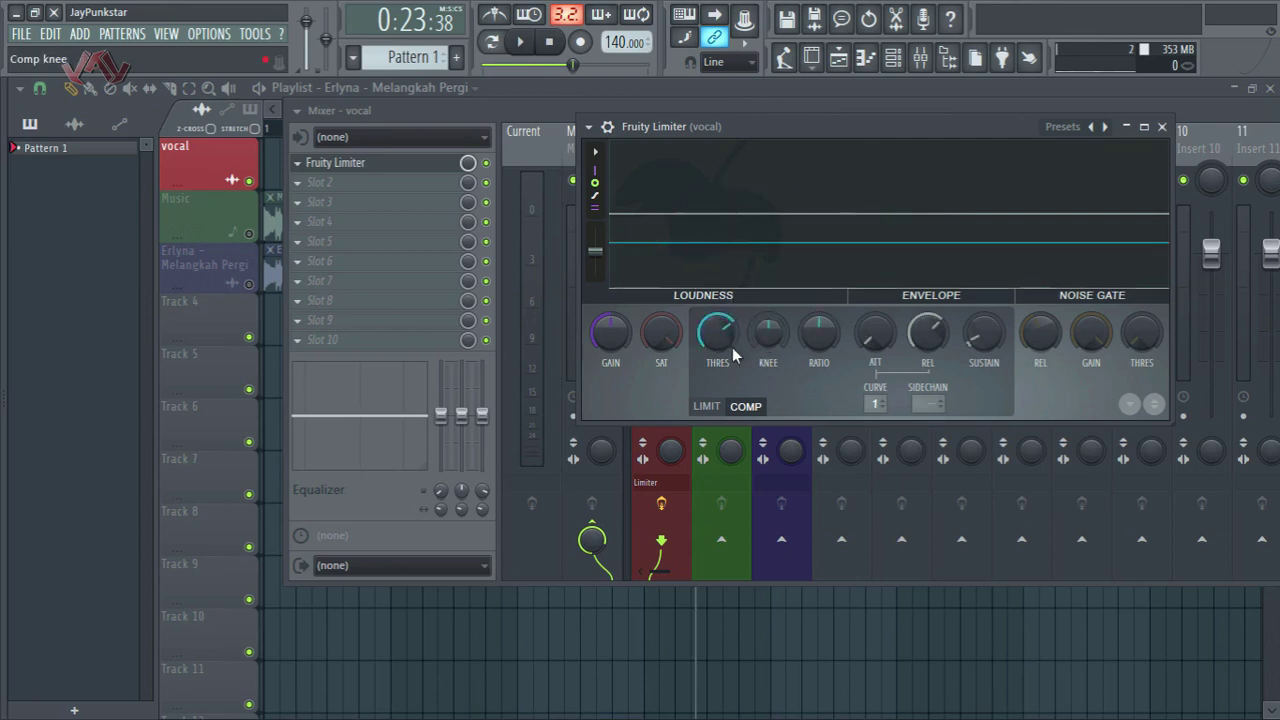
mouse_move(732, 347)
left_mouse_down()
mouse_move(720, 374)
mouse_move(716, 304)
mouse_move(729, 372)
left_mouse_up()
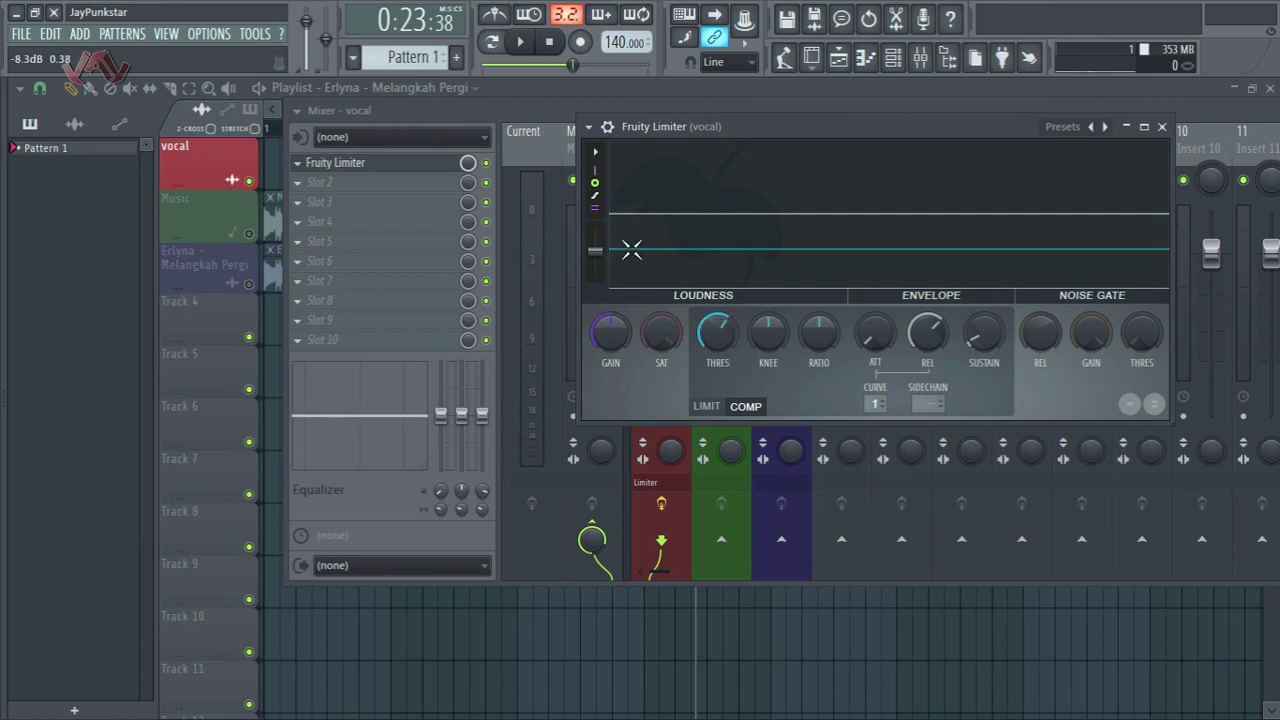
left_click_drag(721, 126, 171, 108)
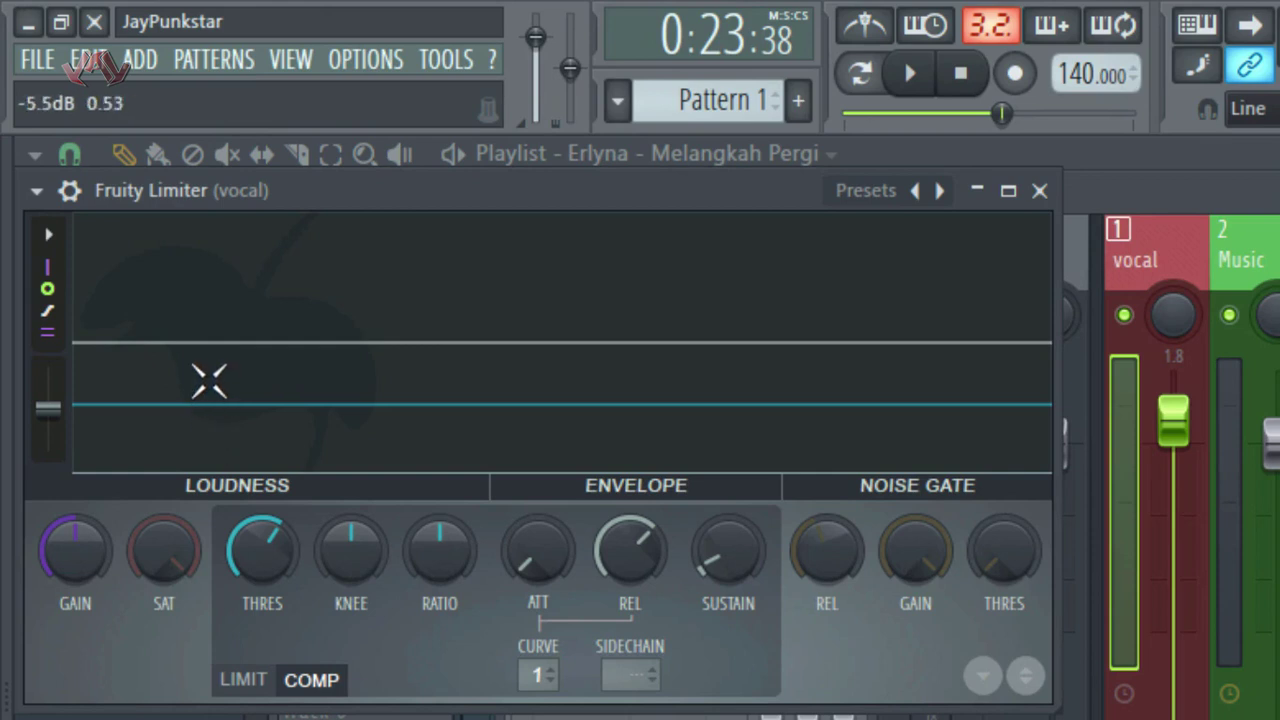
left_click_drag(434, 189, 965, 255)
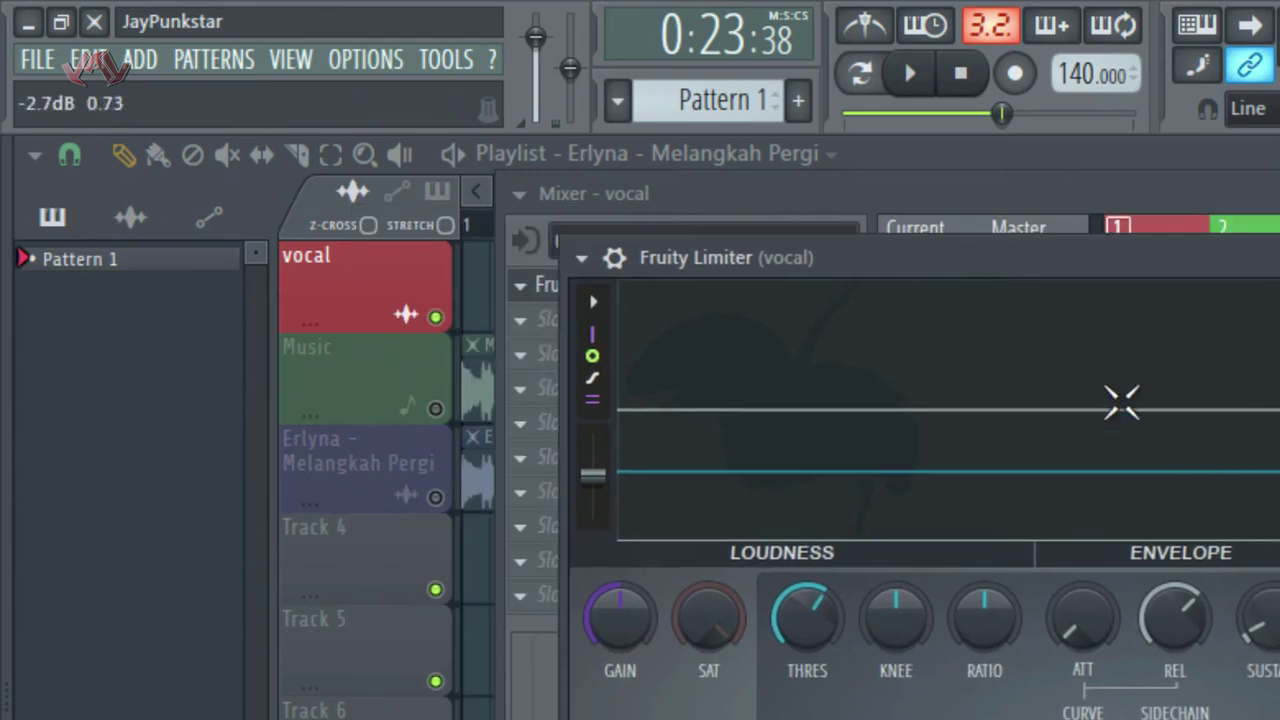
Step: Reset the Fruity Limiter's compressor threshold to its default
right_click(745, 556)
key("Escape")
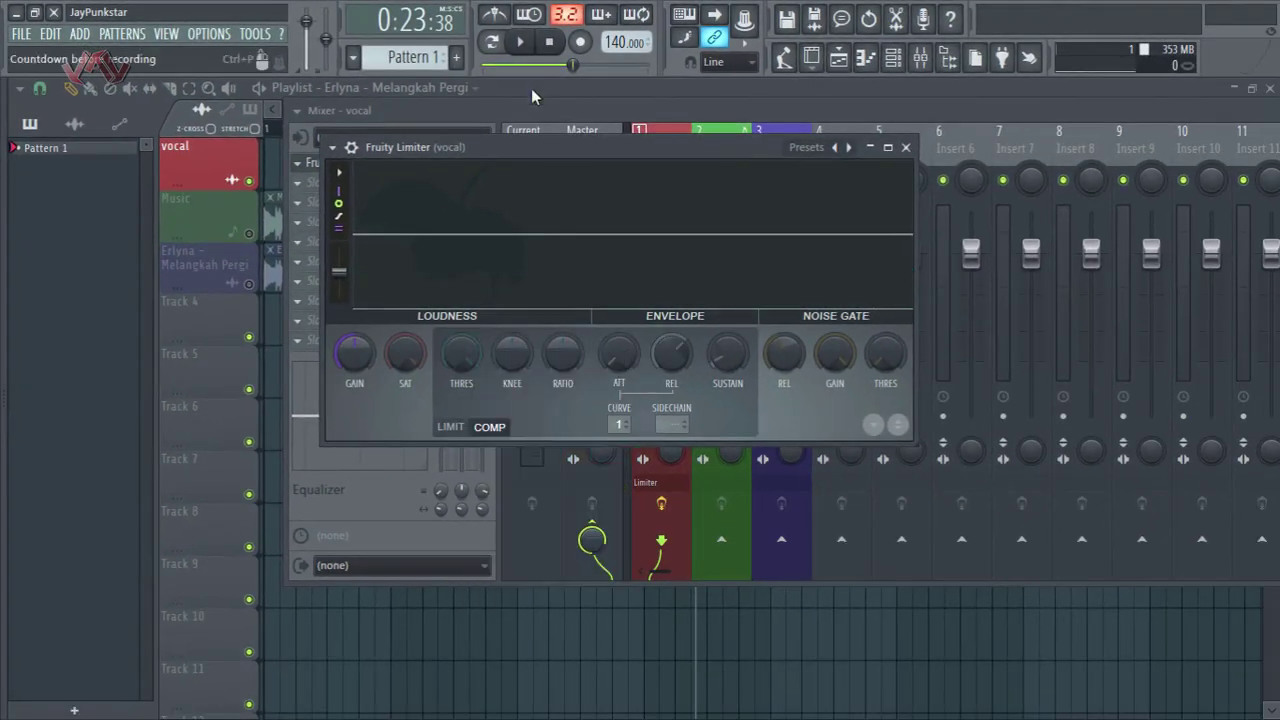
Step: Place the Fruity Limiter clear of the effect slots and, while the vocal plays, lower the compressor threshold into its waveform peaks
left_click_drag(553, 146, 799, 286)
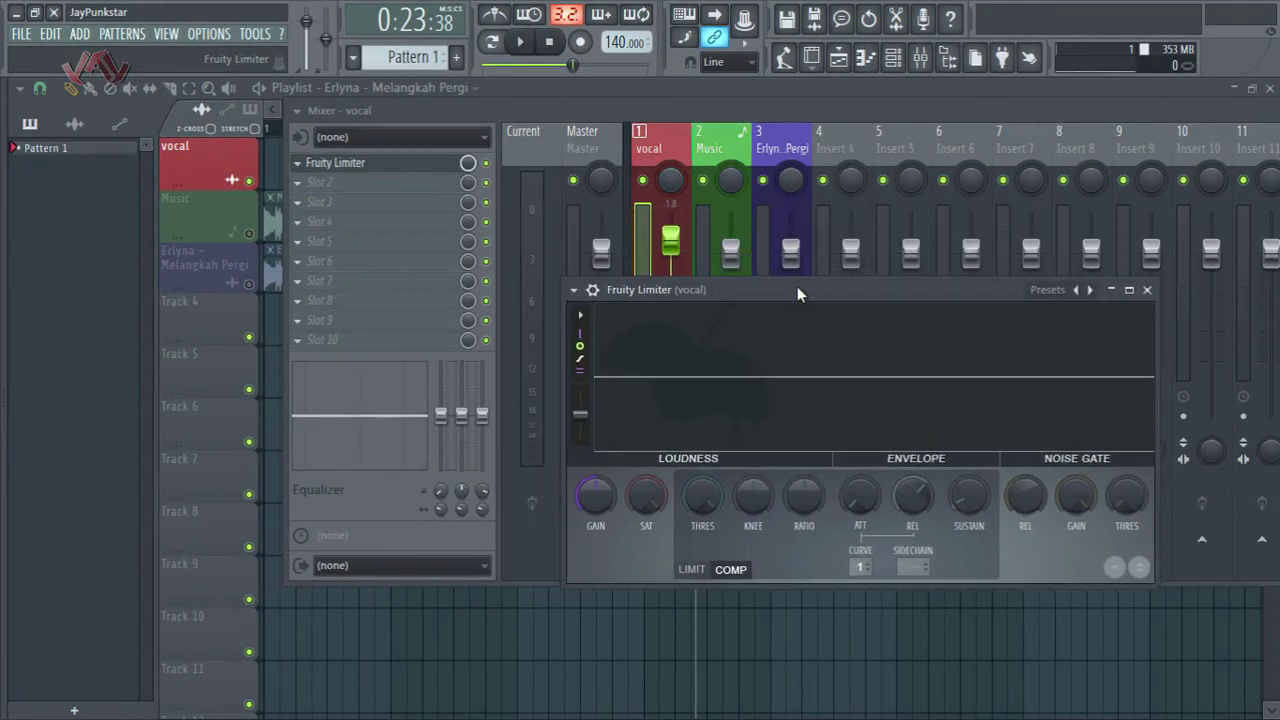
left_click(524, 48)
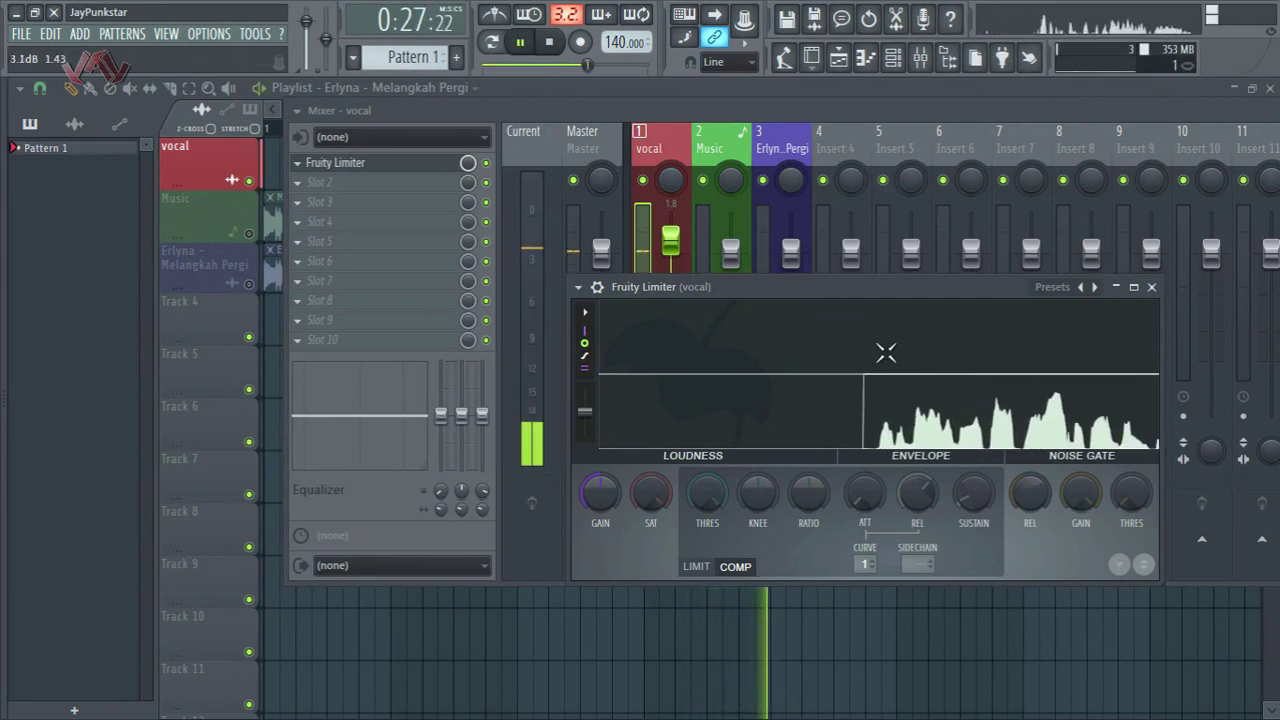
key("space")
left_click(524, 48)
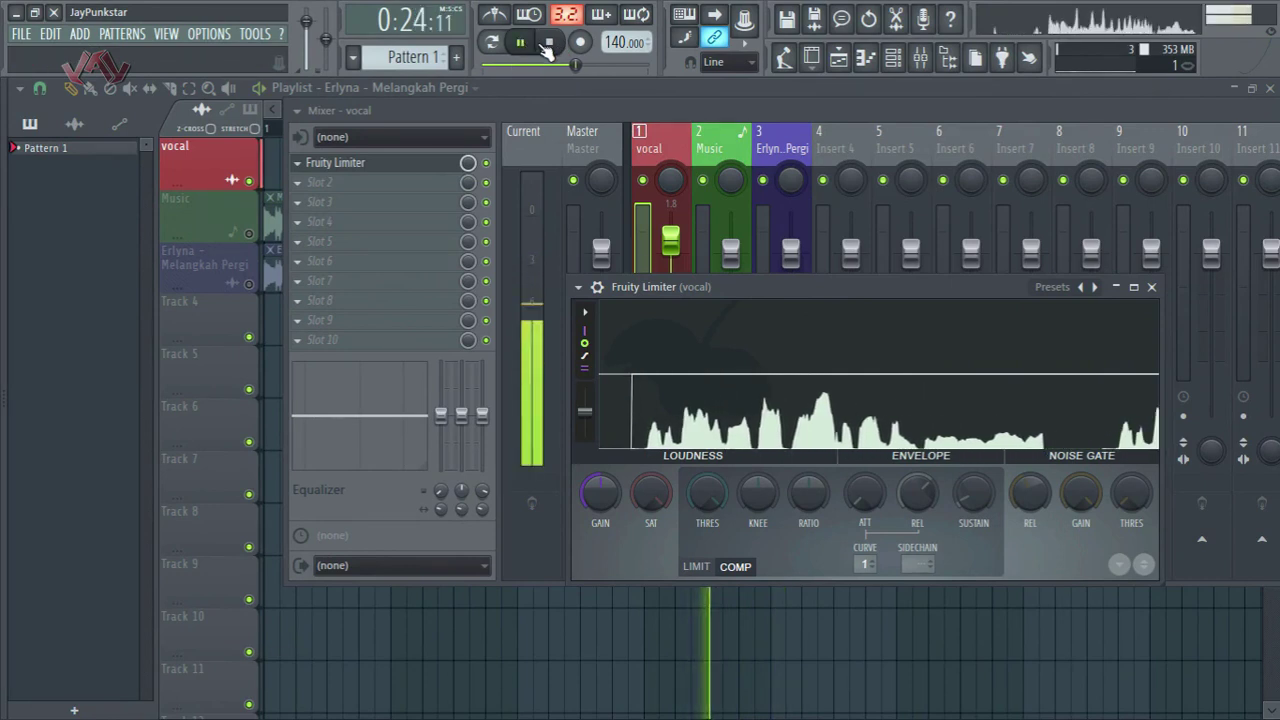
left_click_drag(727, 484, 698, 648)
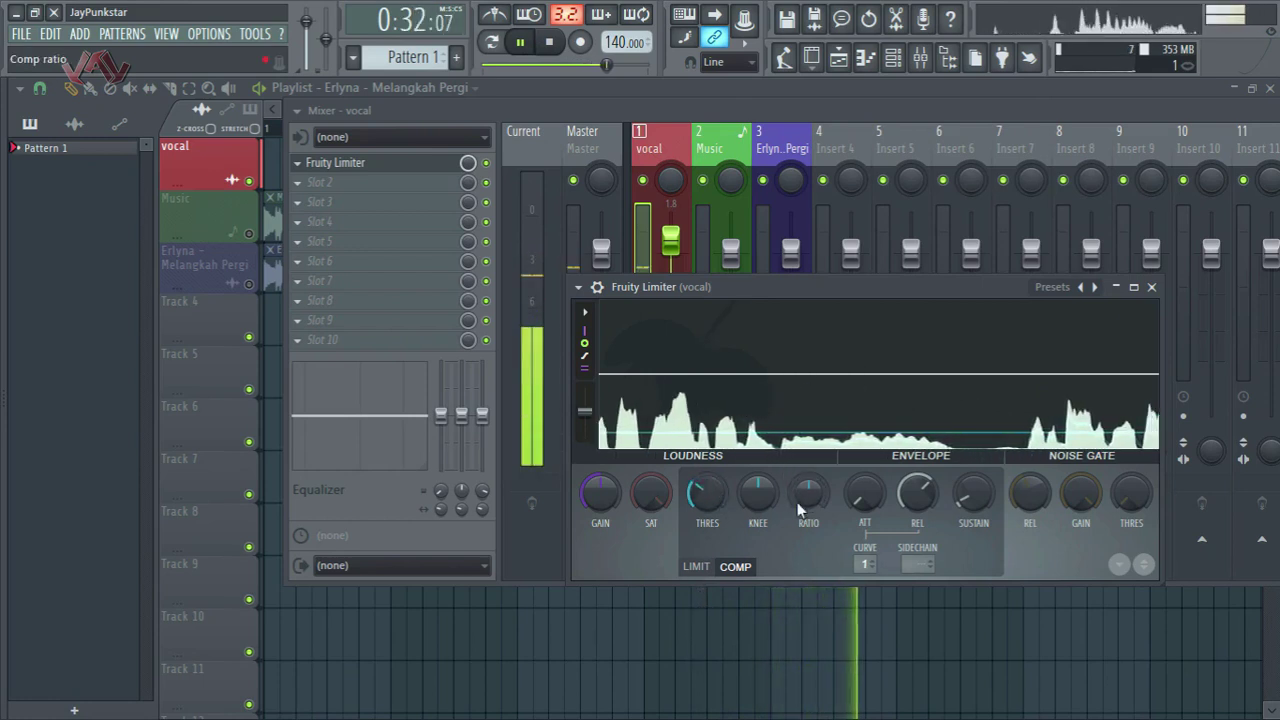
Step: Raise the compressor ratio on the vocal's Fruity Limiter above its default and shift the plugin window over the mixer faders
left_click(549, 41)
left_click_drag(806, 497, 800, 453)
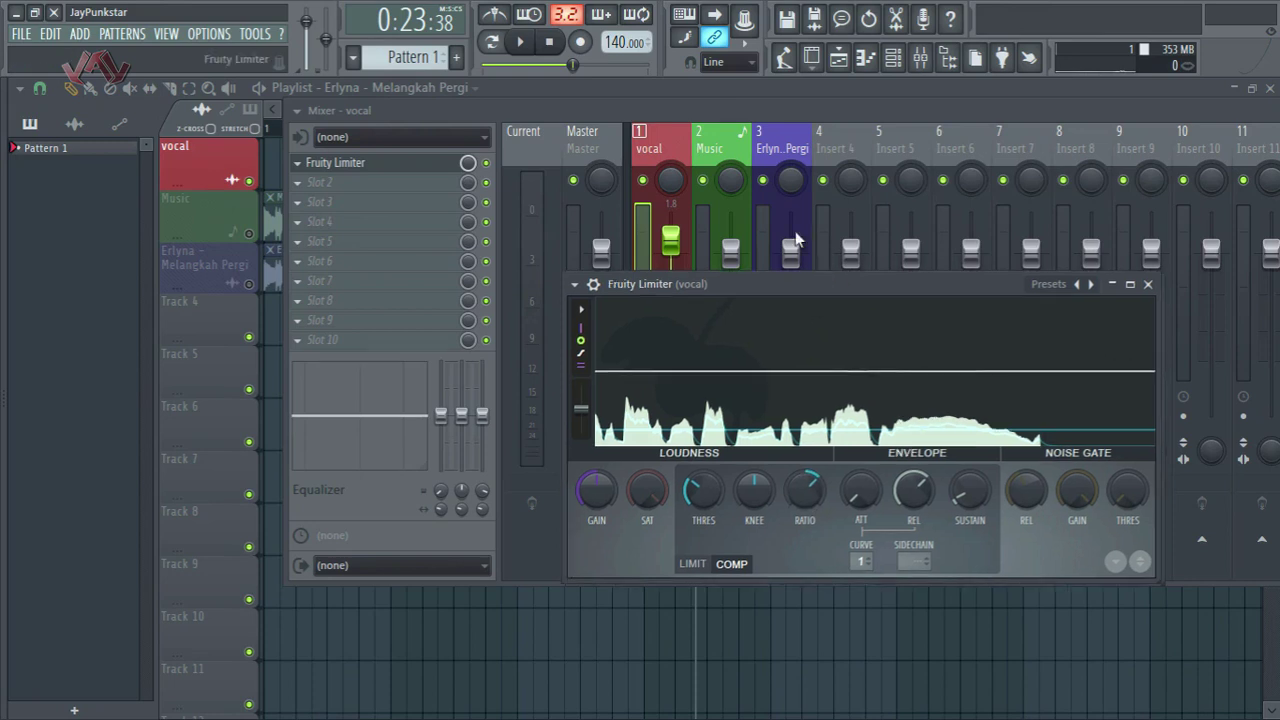
left_click_drag(825, 287, 753, 188)
left_click_drag(636, 398, 642, 397)
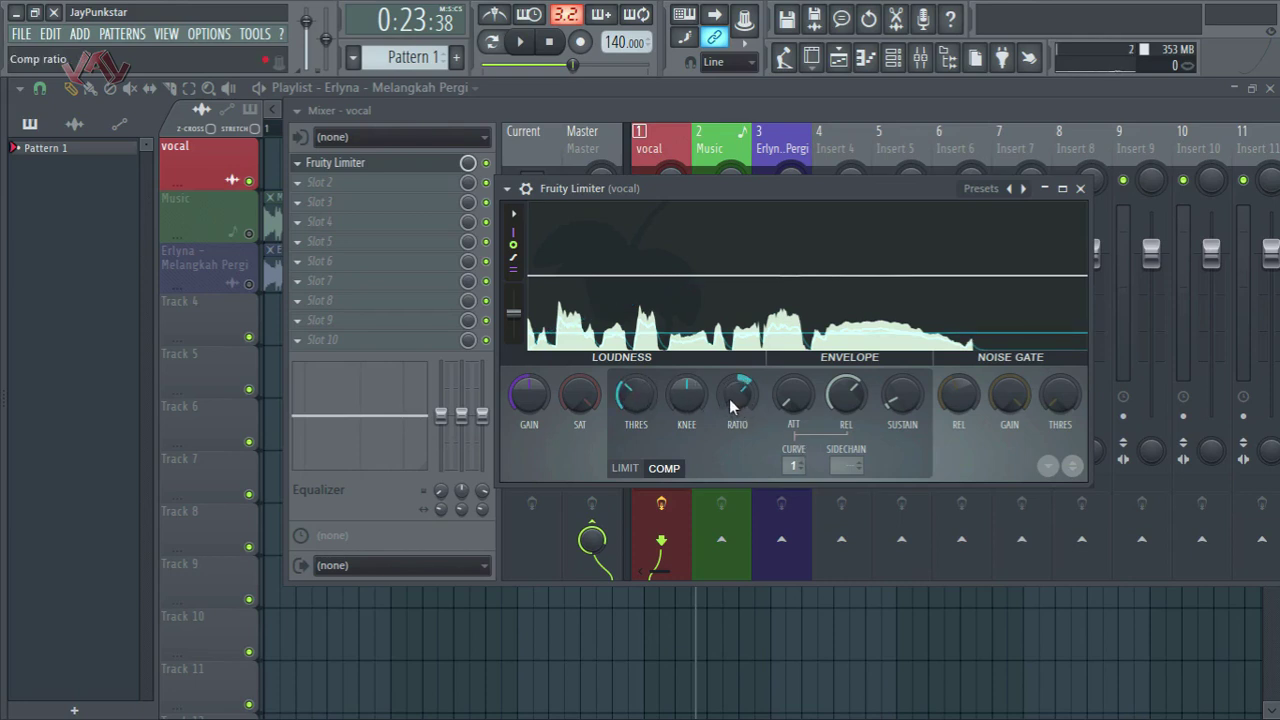
left_click_drag(729, 398, 737, 398)
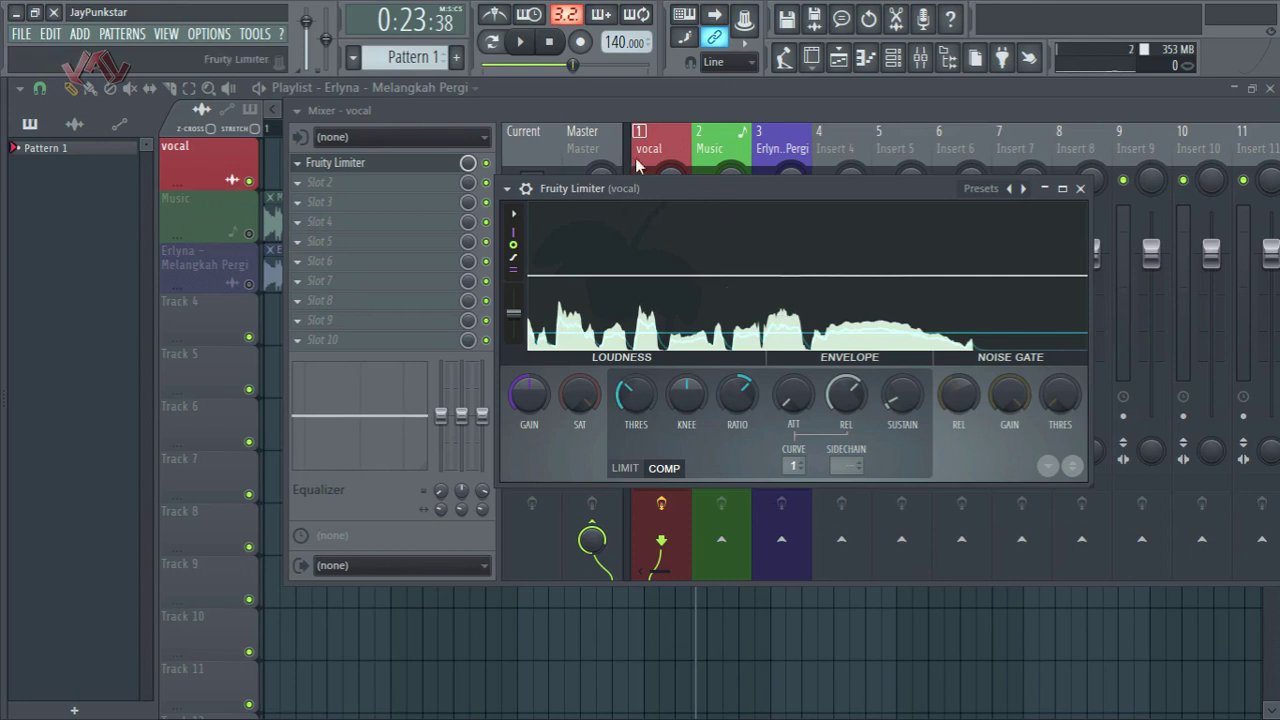
Step: Raise the vocal compressor's ratio further, playing the same passage before and after the change to compare the gain reduction
left_click(520, 41)
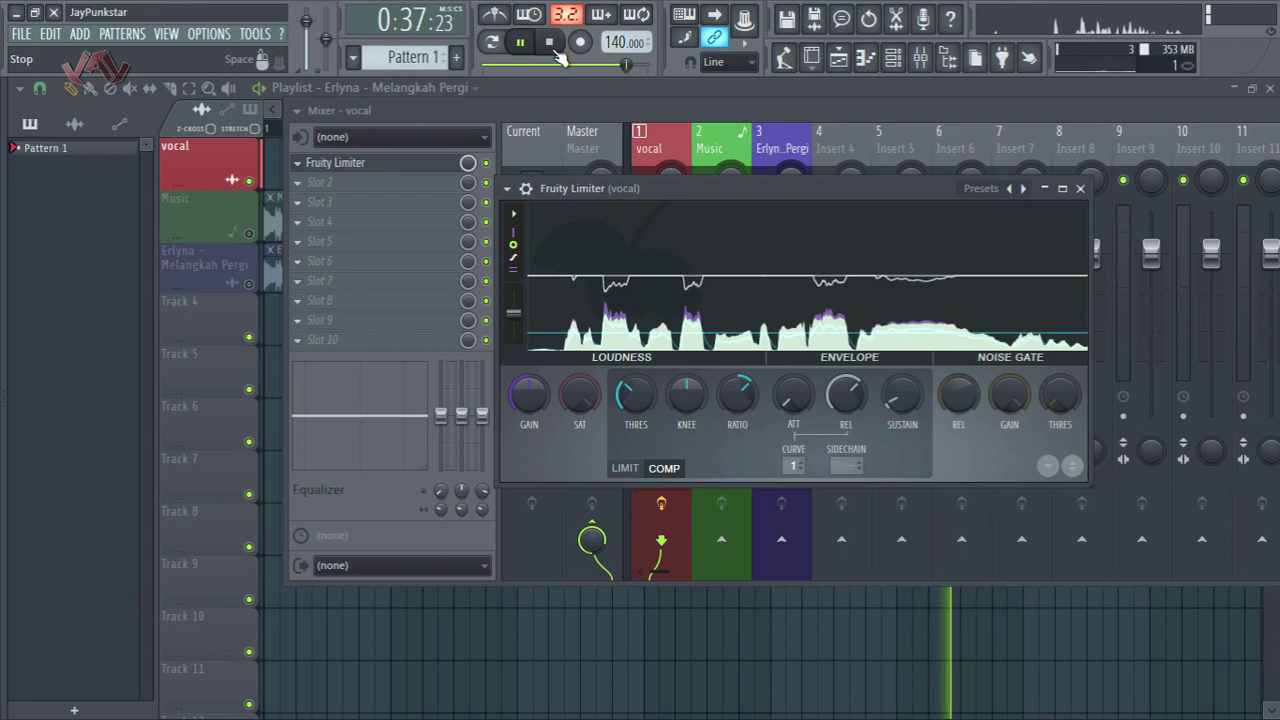
left_click(549, 42)
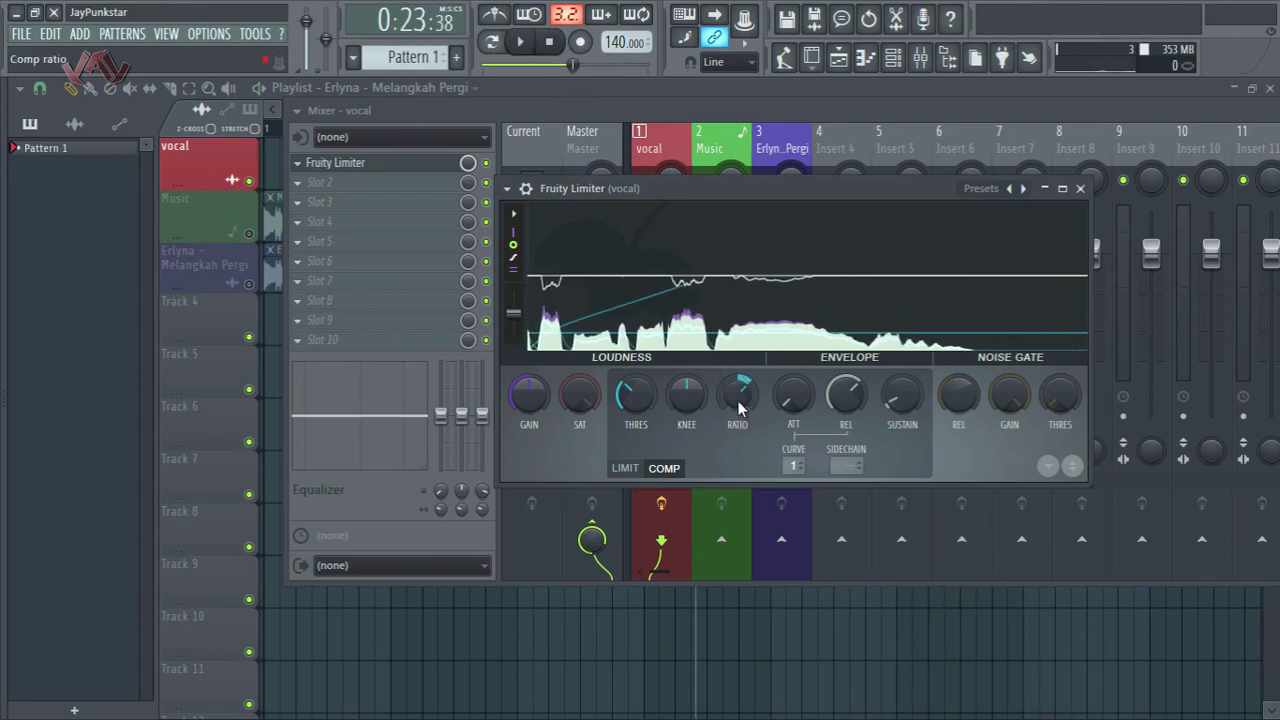
left_click_drag(738, 403, 737, 389)
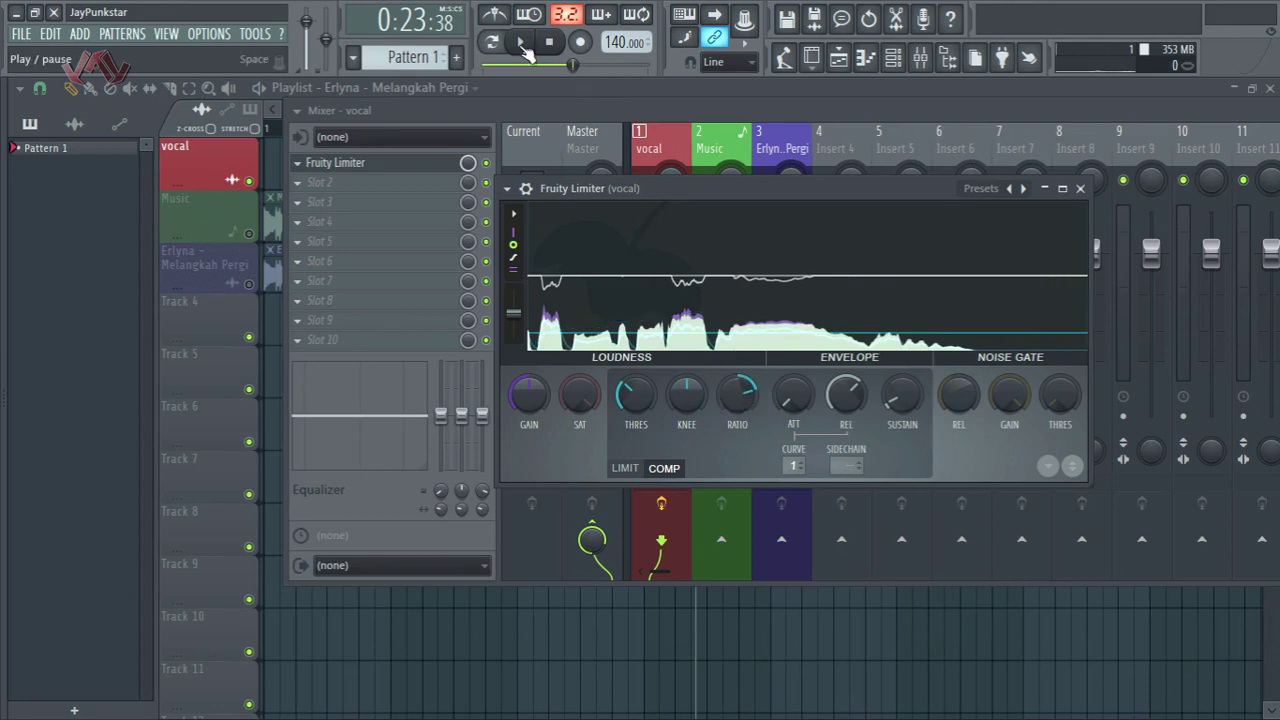
left_click(521, 43)
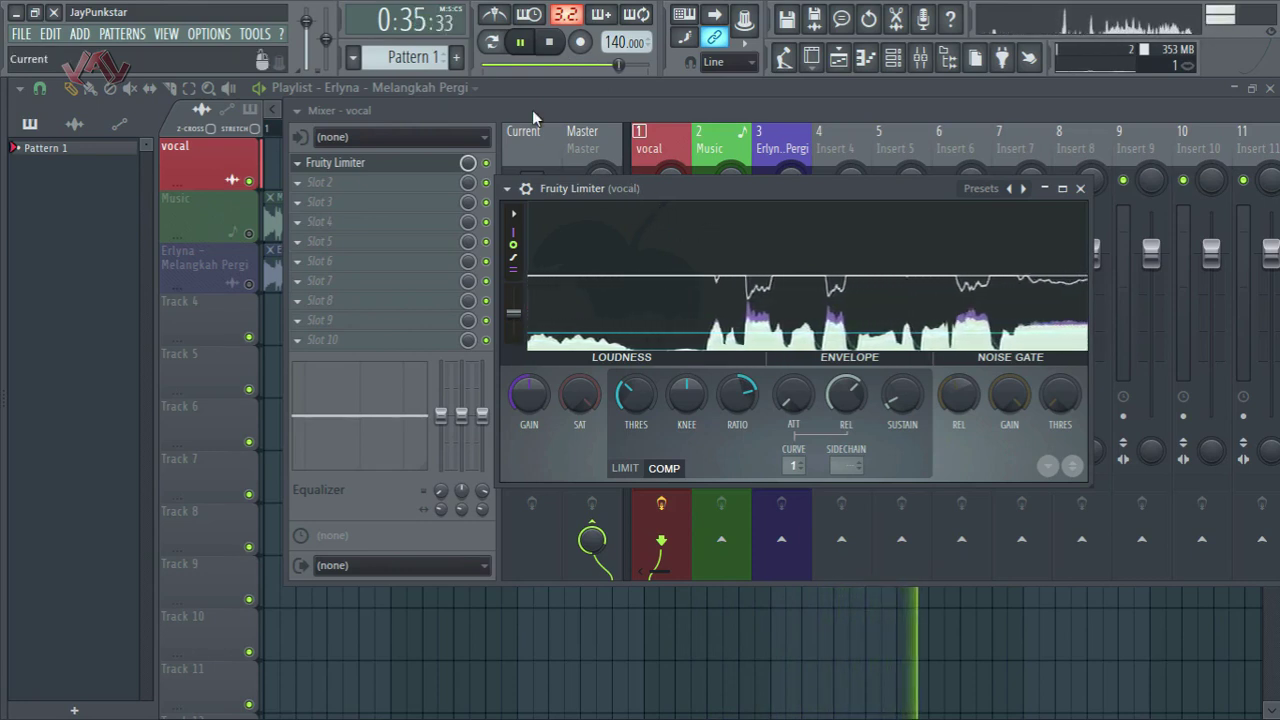
left_click(550, 43)
Step: Play the vocal passage with the Fruity Limiter bypassed and again with it enabled, comparing the mixer levels
left_click_drag(670, 194, 829, 208)
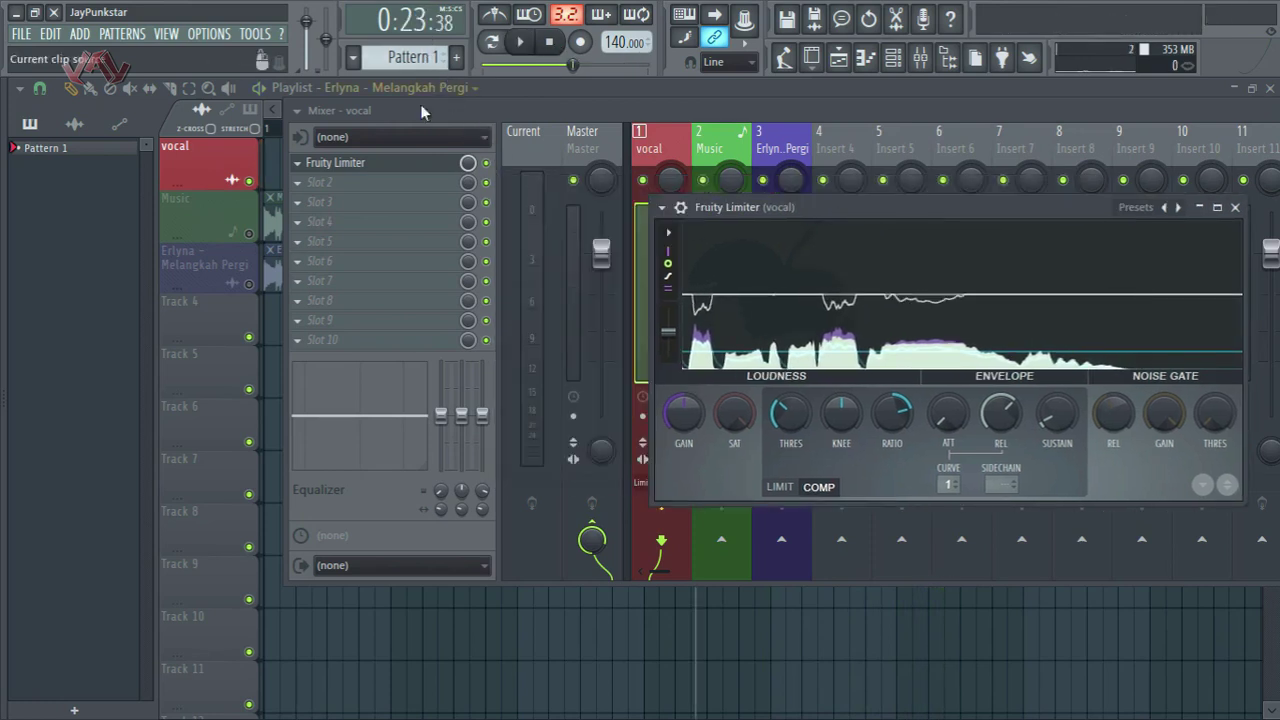
left_click(486, 163)
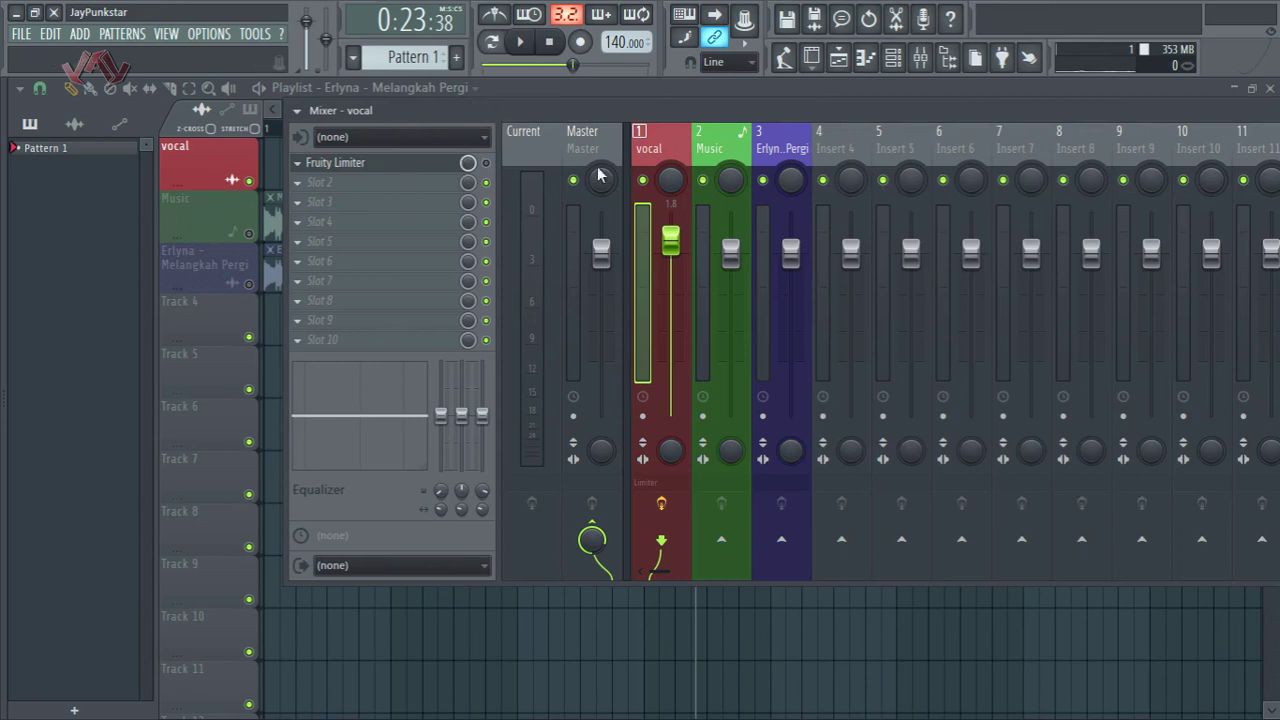
left_click(521, 43)
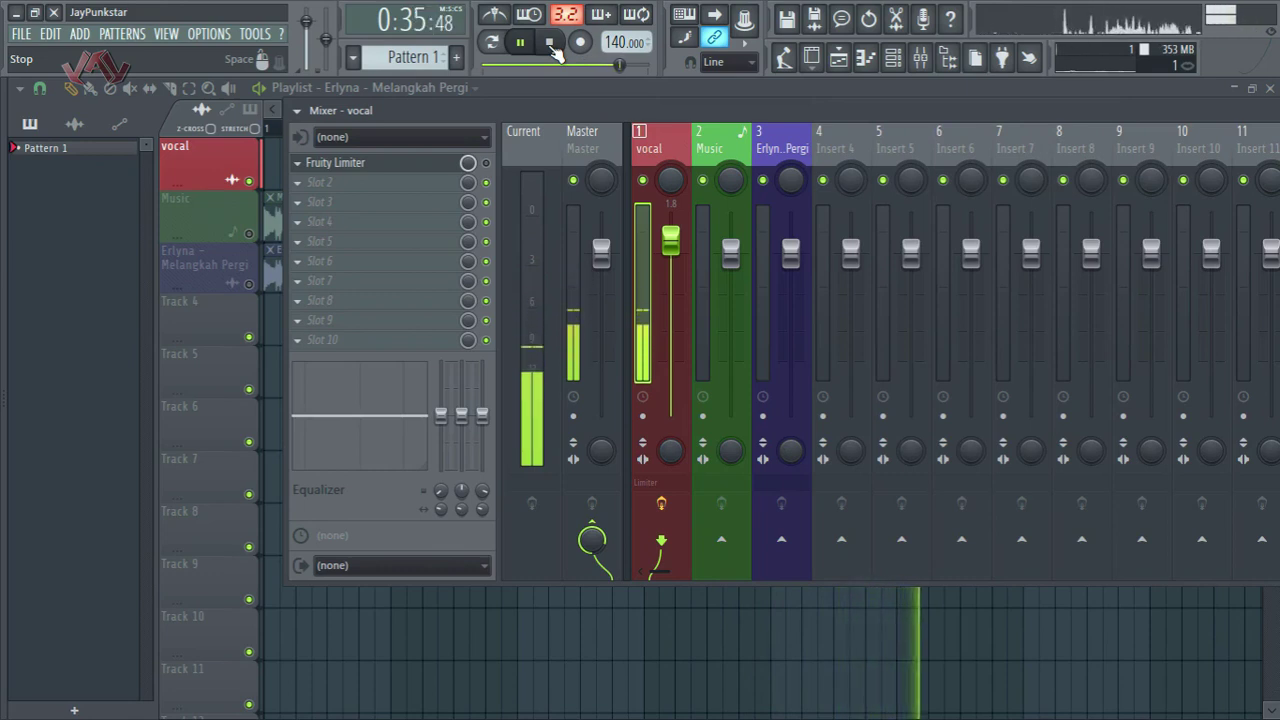
left_click(549, 42)
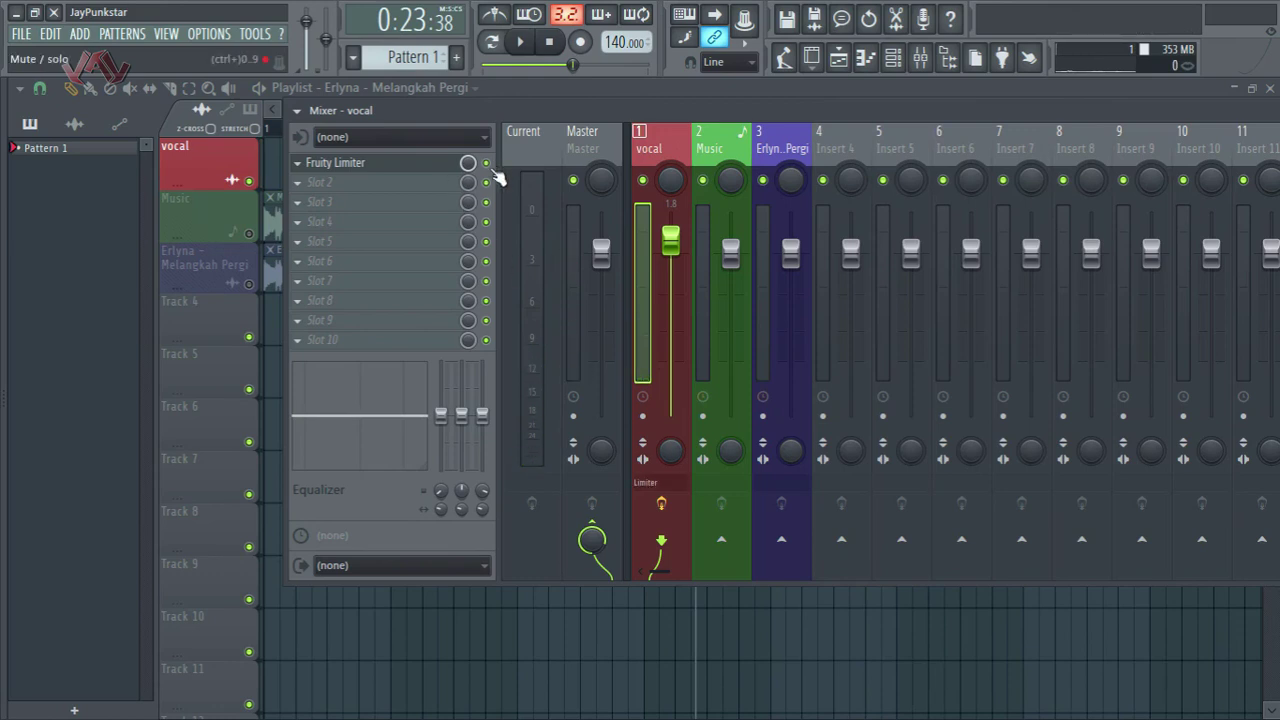
left_click(526, 50)
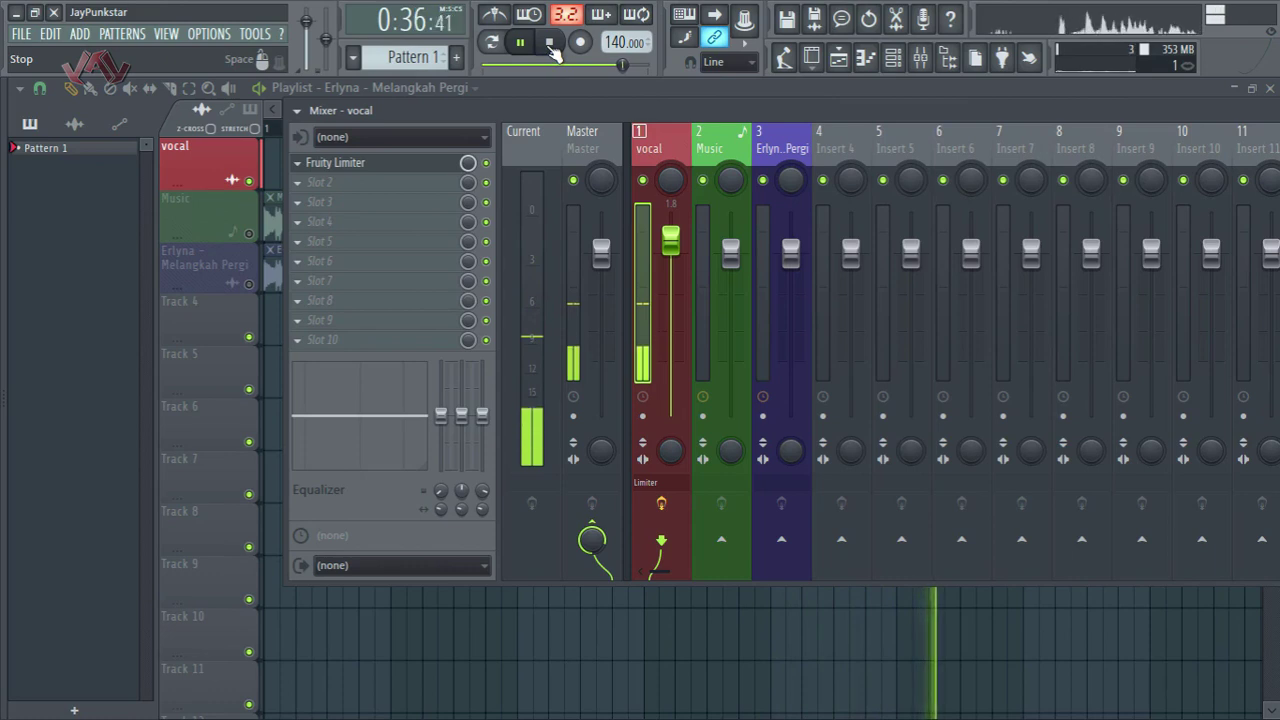
left_click(550, 44)
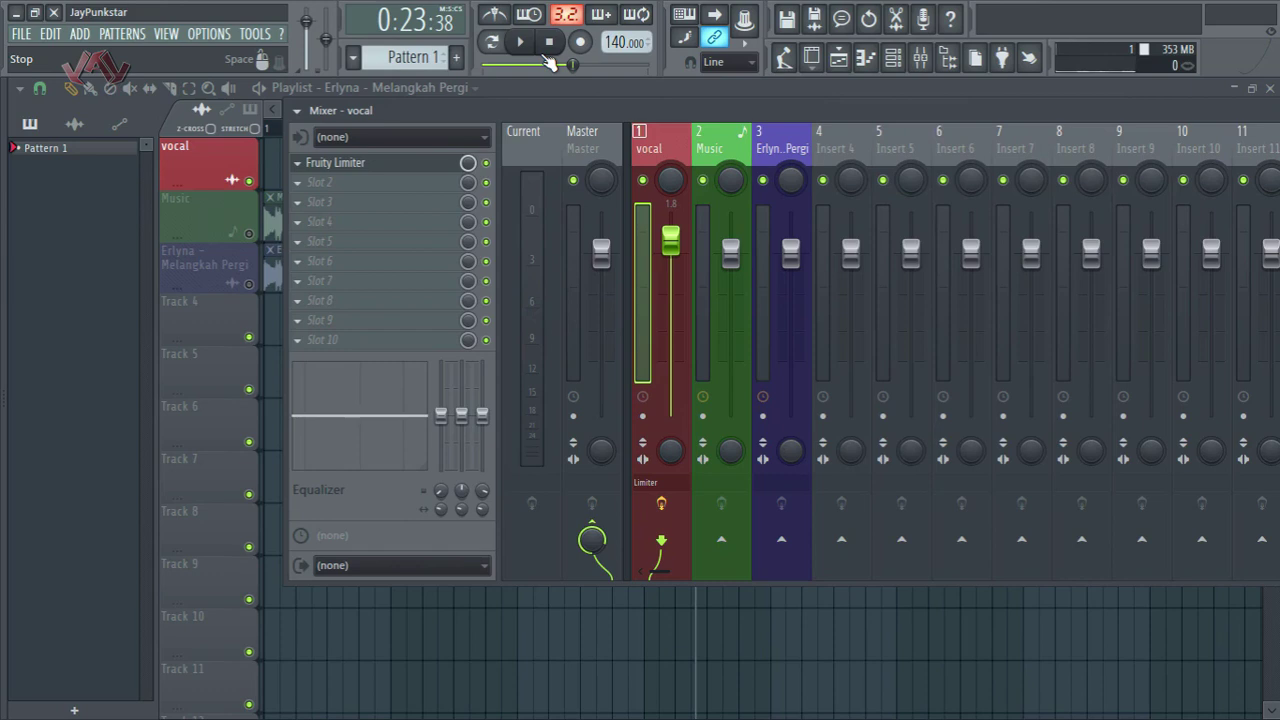
Step: Compare the vocal's peaks on the Current meter with the compressor on and off, then leave the Fruity Limiter enabled
left_click(486, 162)
left_click(535, 288)
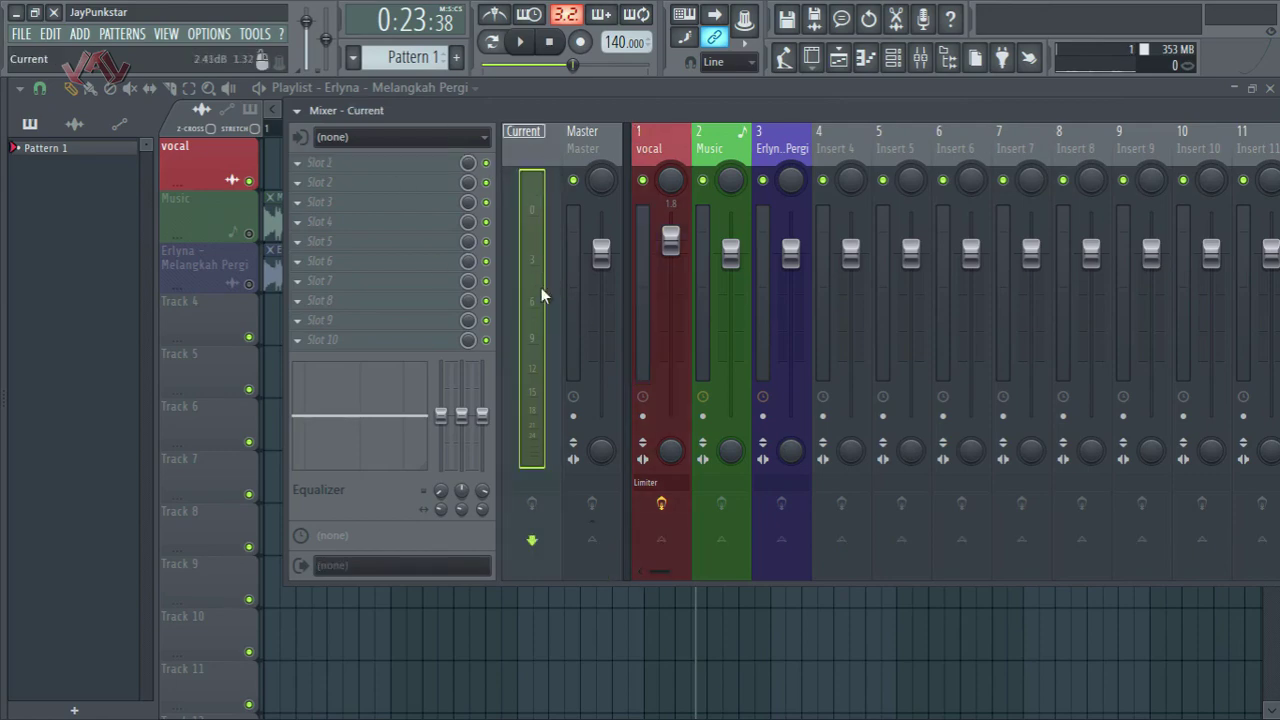
left_click(644, 307)
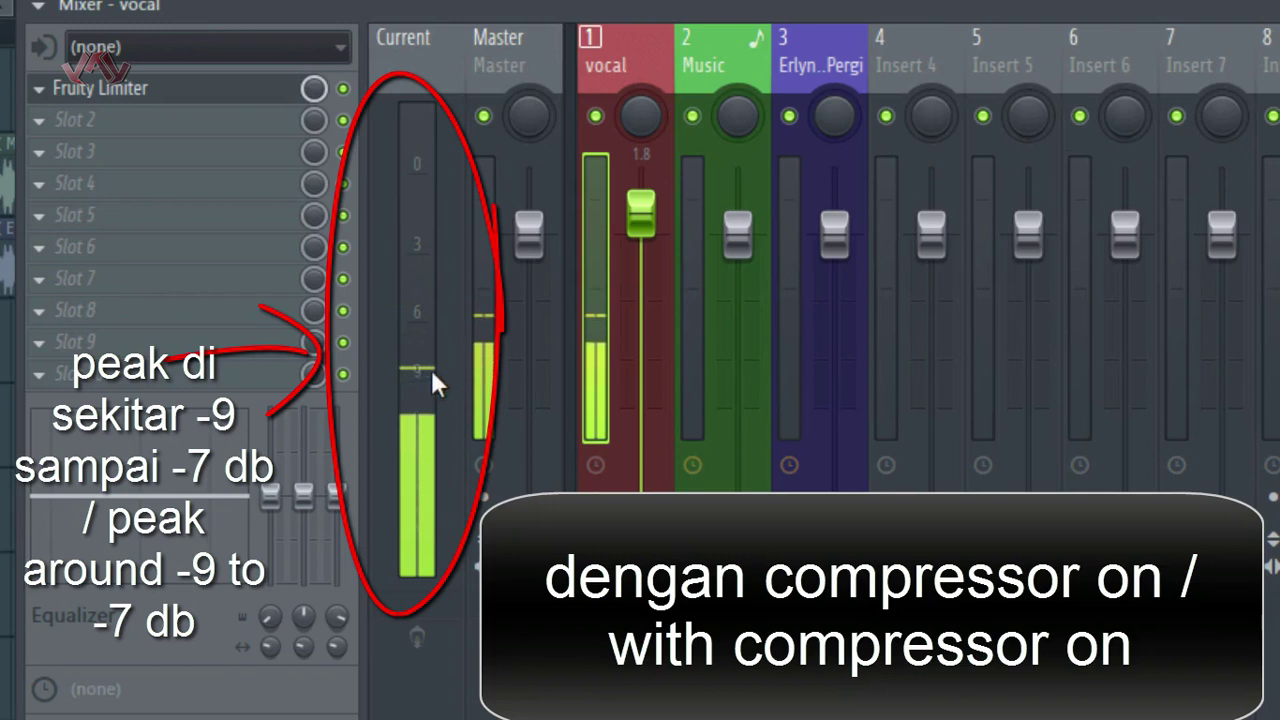
key("space")
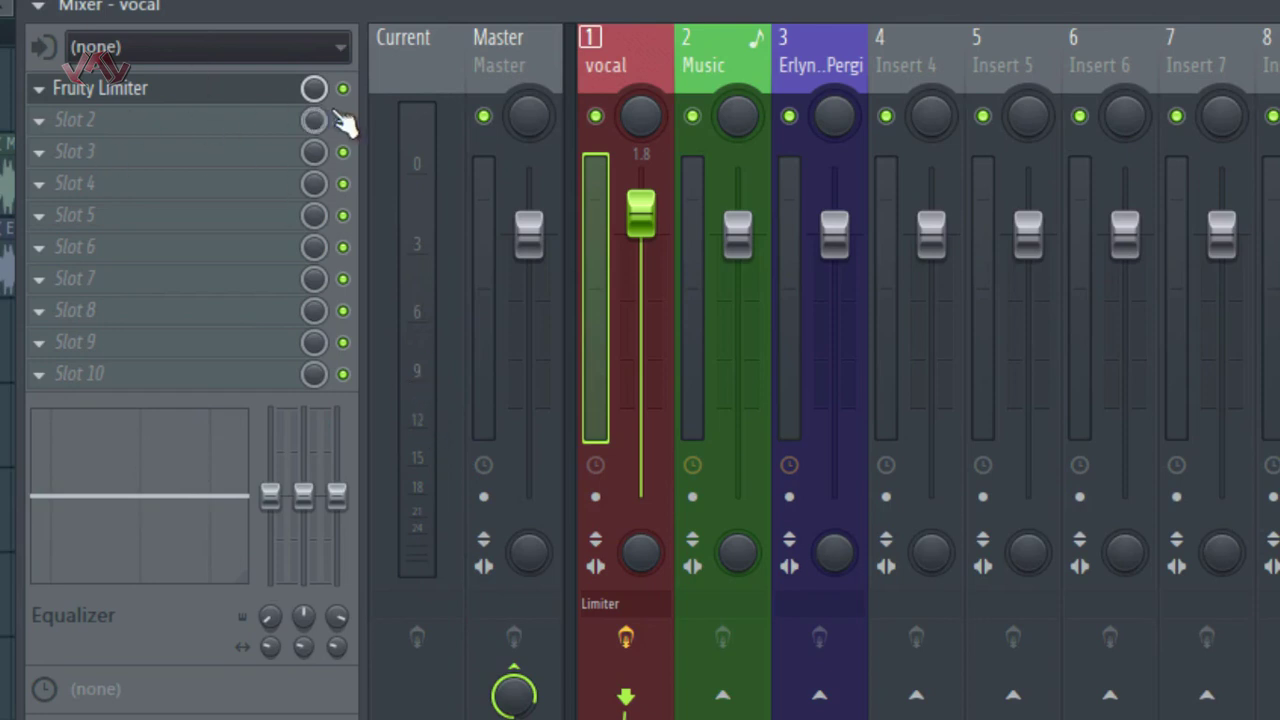
left_click(343, 89)
key("space")
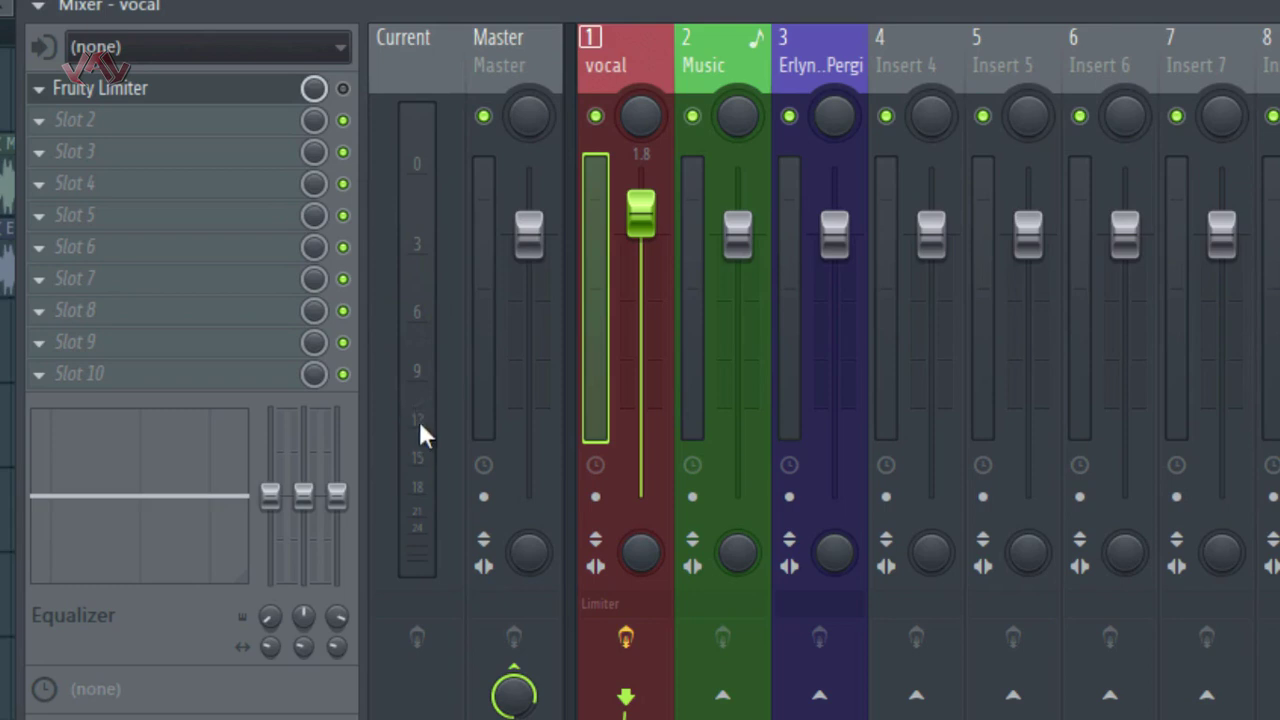
left_click(343, 88)
Step: Open the vocal's Fruity Limiter below the vocal clip and play from about bar 14 to examine the compression on its graph
left_click(265, 100)
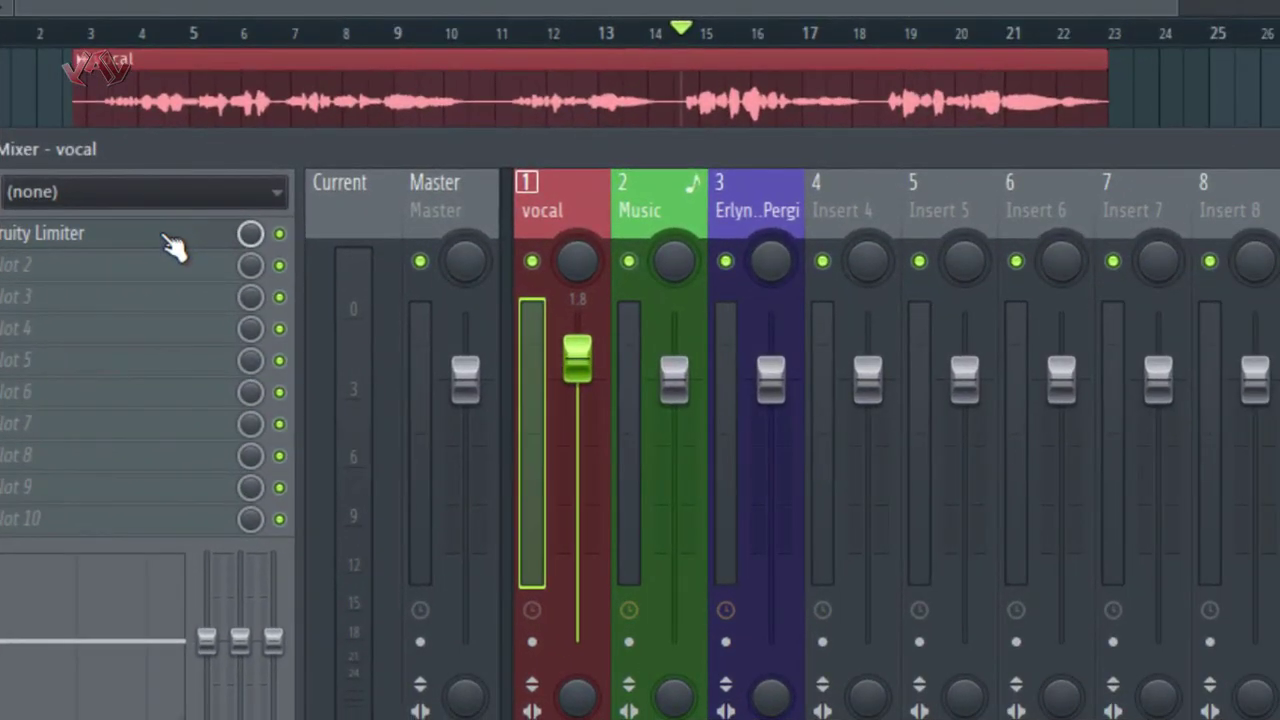
left_click(171, 236)
left_click_drag(761, 21, 784, 235)
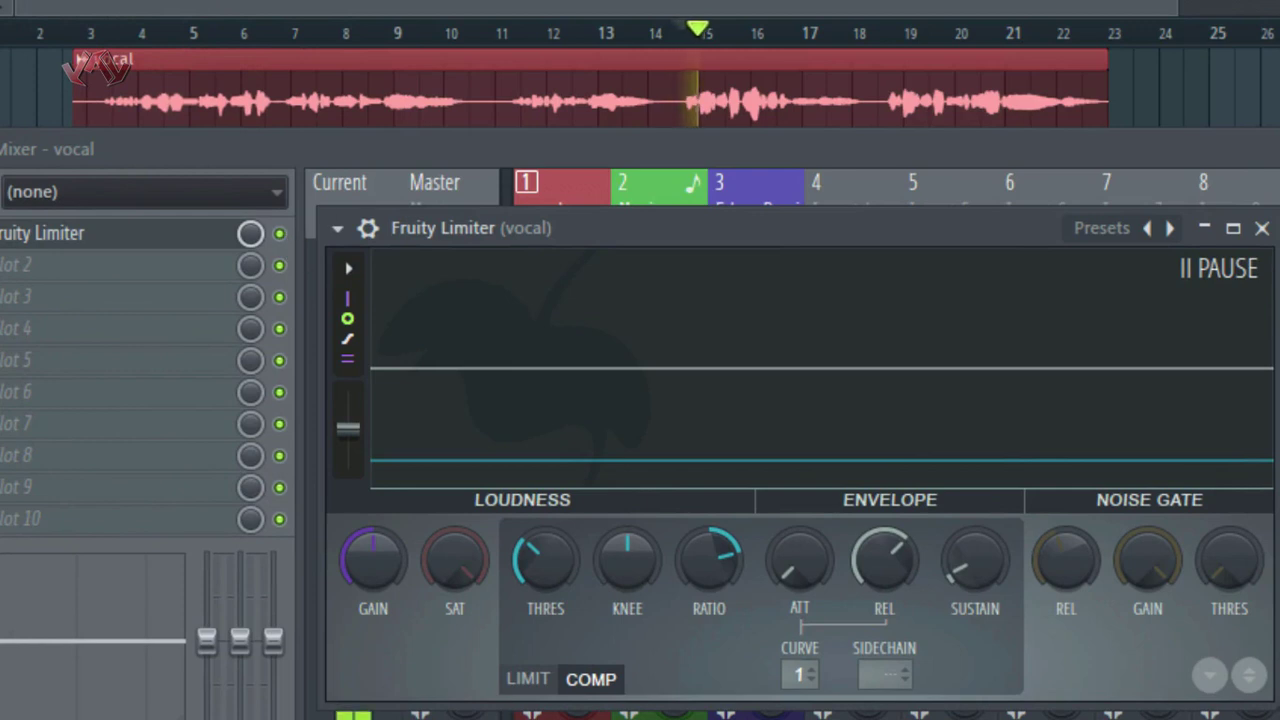
left_click(680, 440)
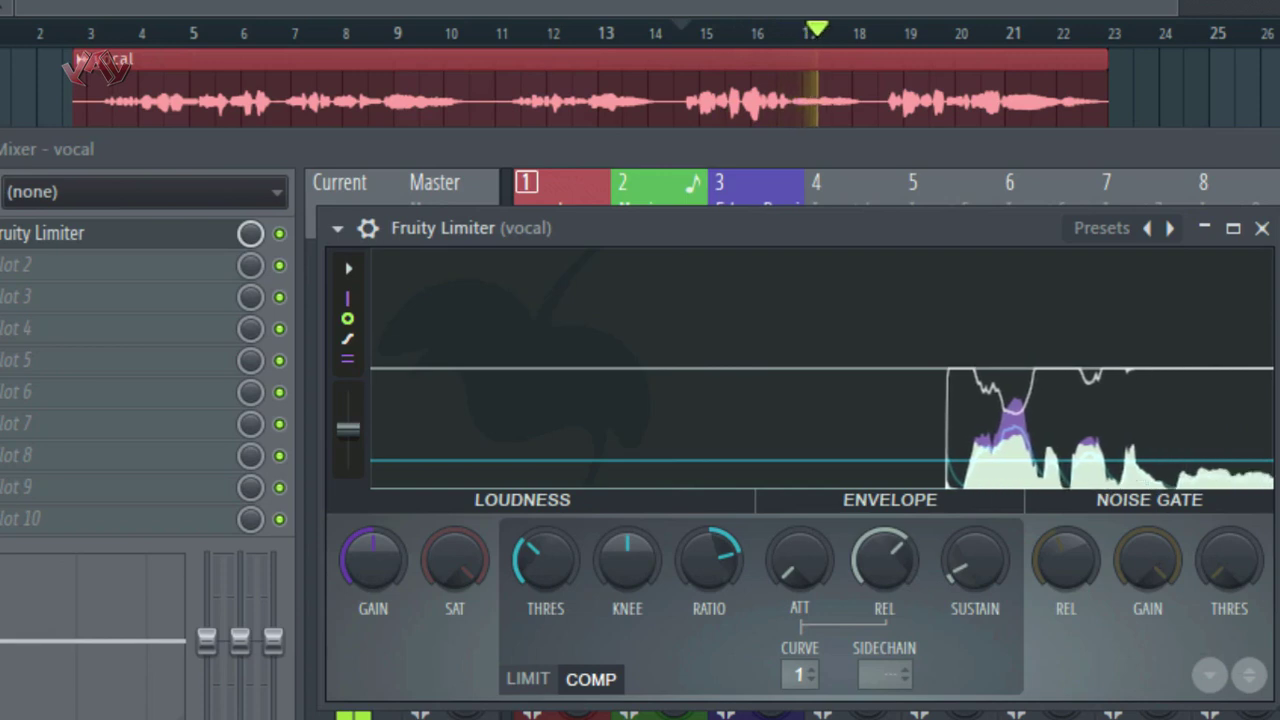
left_click(586, 367)
Step: Raise the Fruity Limiter's loudness gain to compensate for the level lost to compression, and close the plugin window
left_click_drag(970, 210, 500, 2)
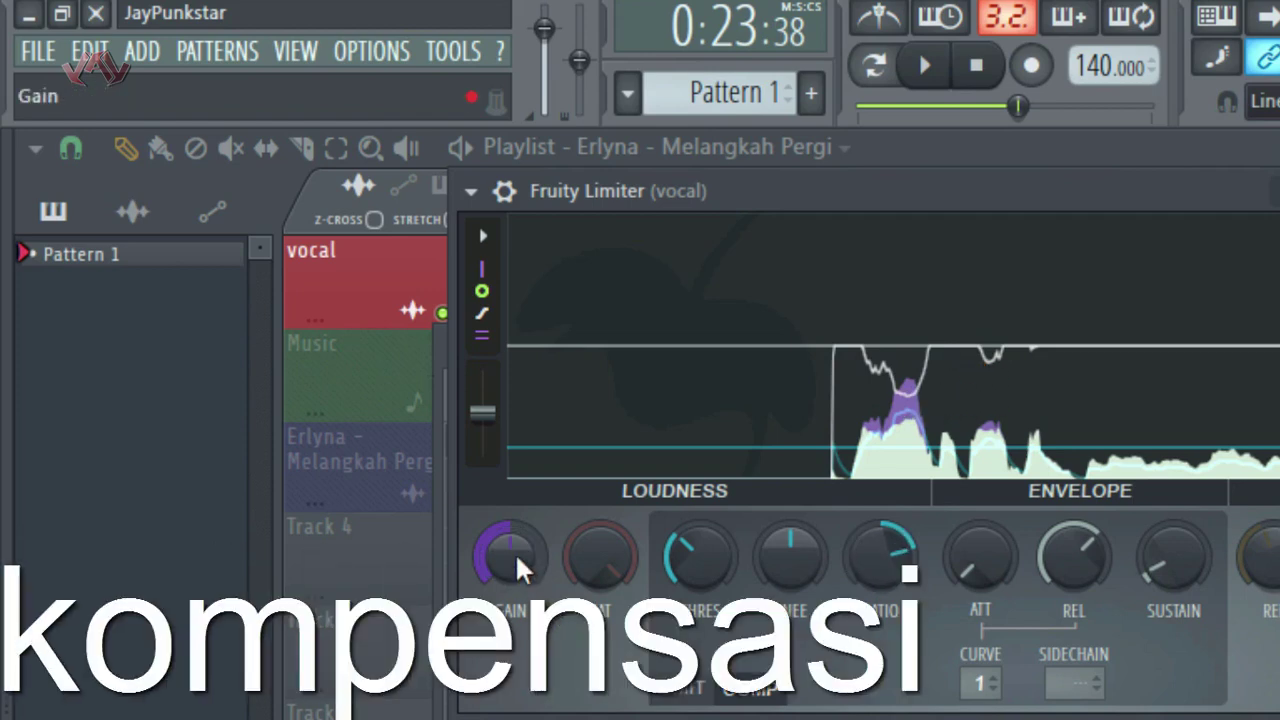
left_click_drag(508, 559, 482, 427)
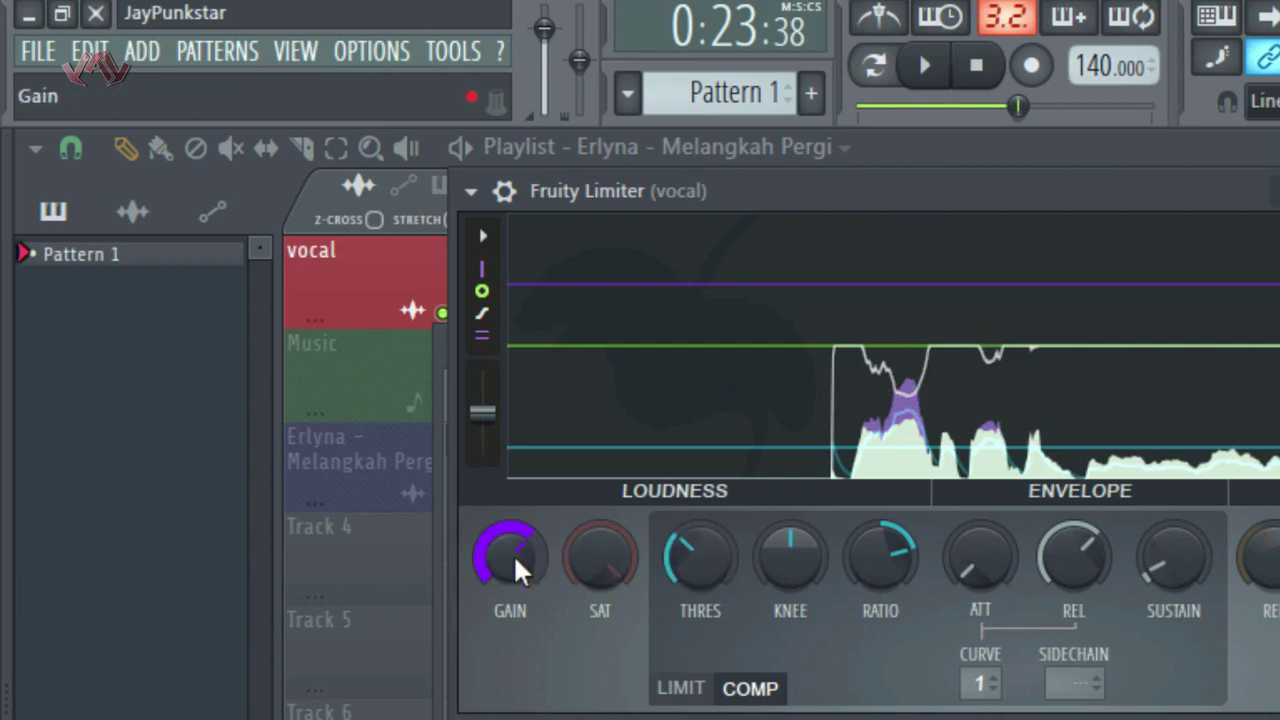
left_click_drag(514, 558, 513, 554)
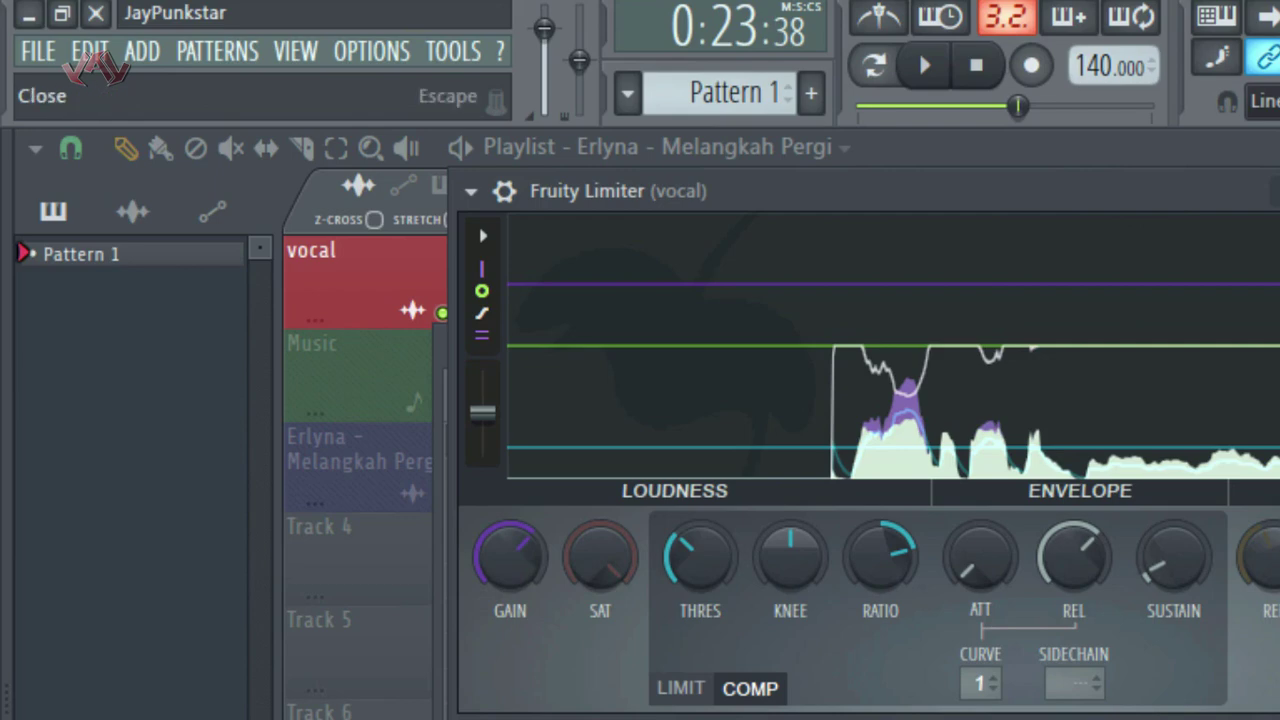
key("Escape")
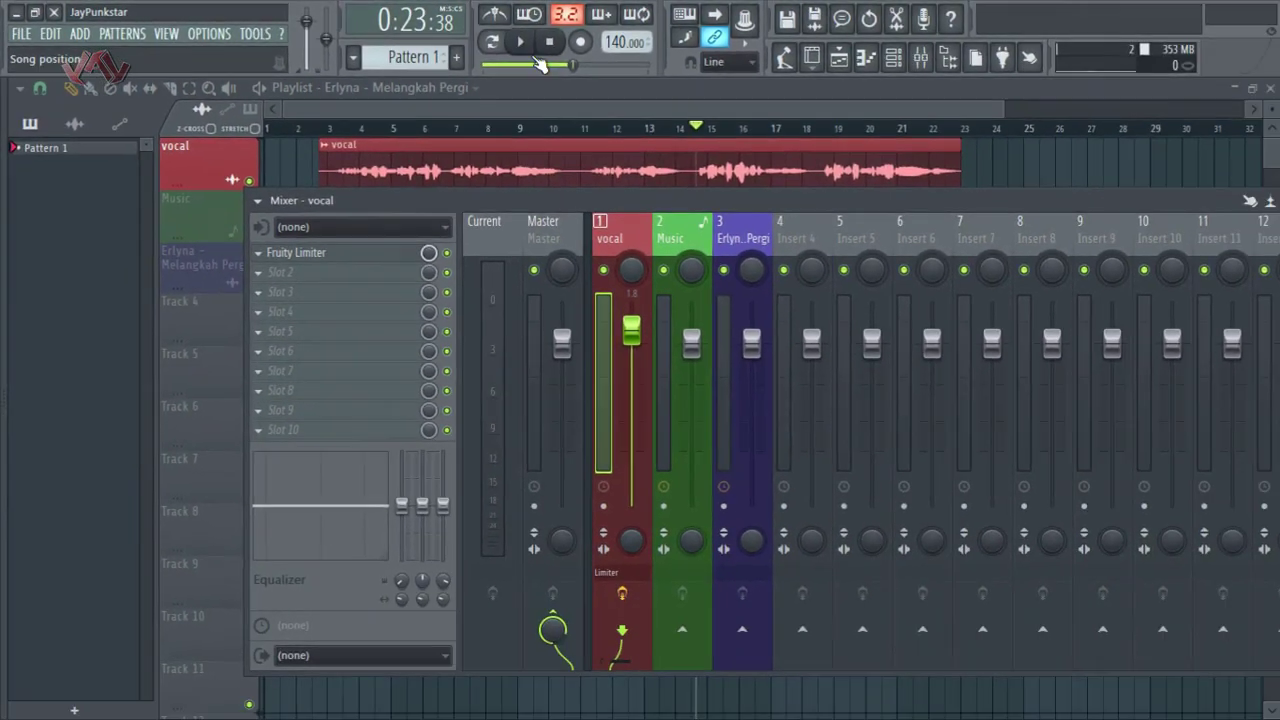
Step: Play the vocal with the gain-compensated Fruity Limiter enabled and then bypassed, comparing the peaks on the Current meter
key("space")
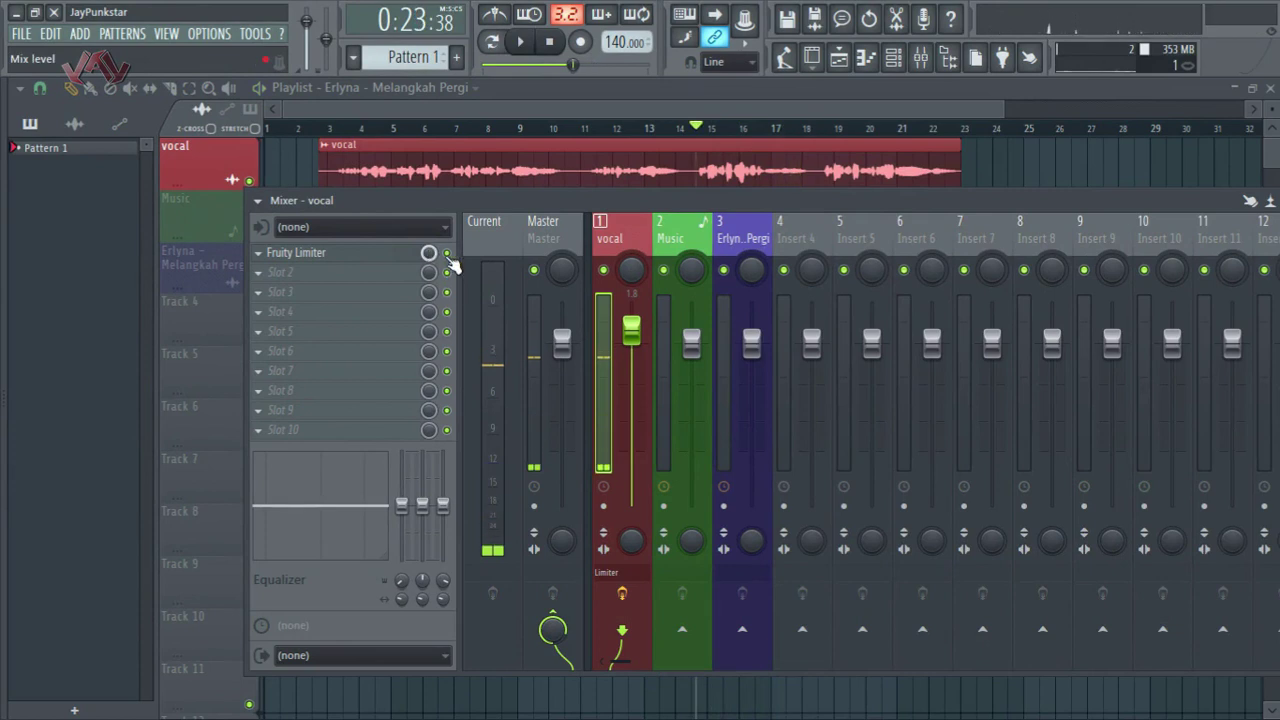
left_click(447, 252)
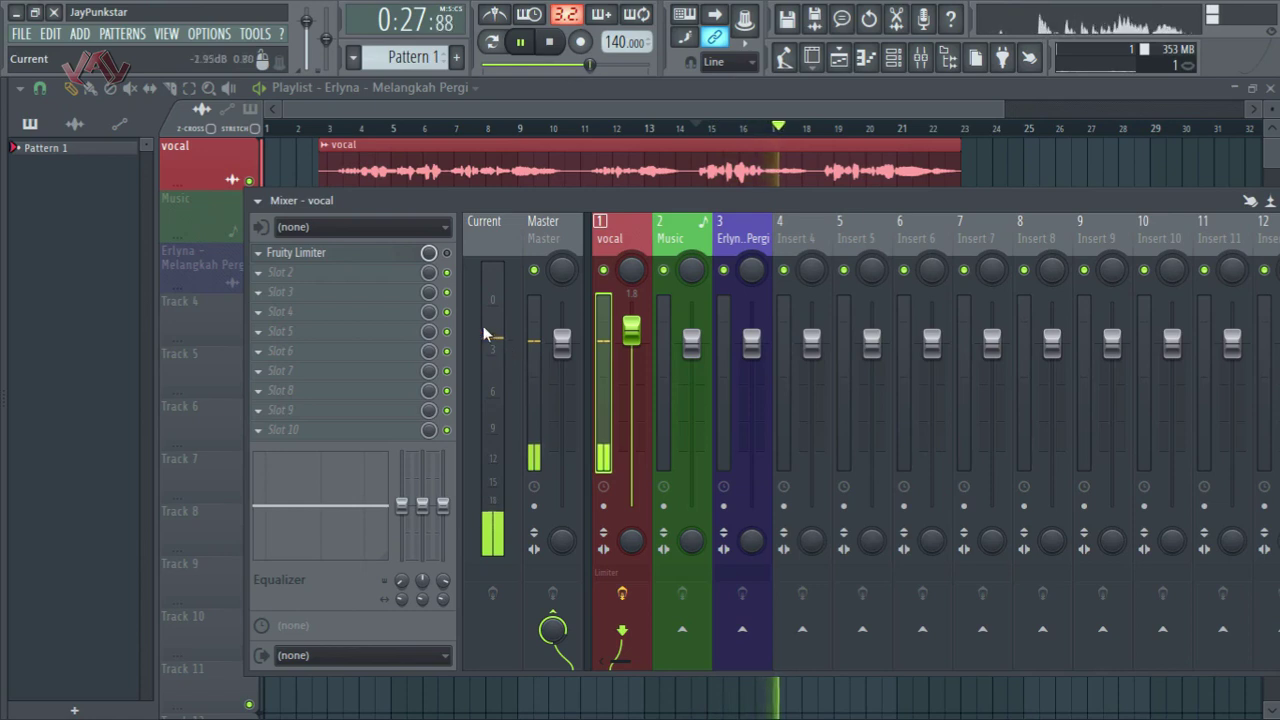
key("space")
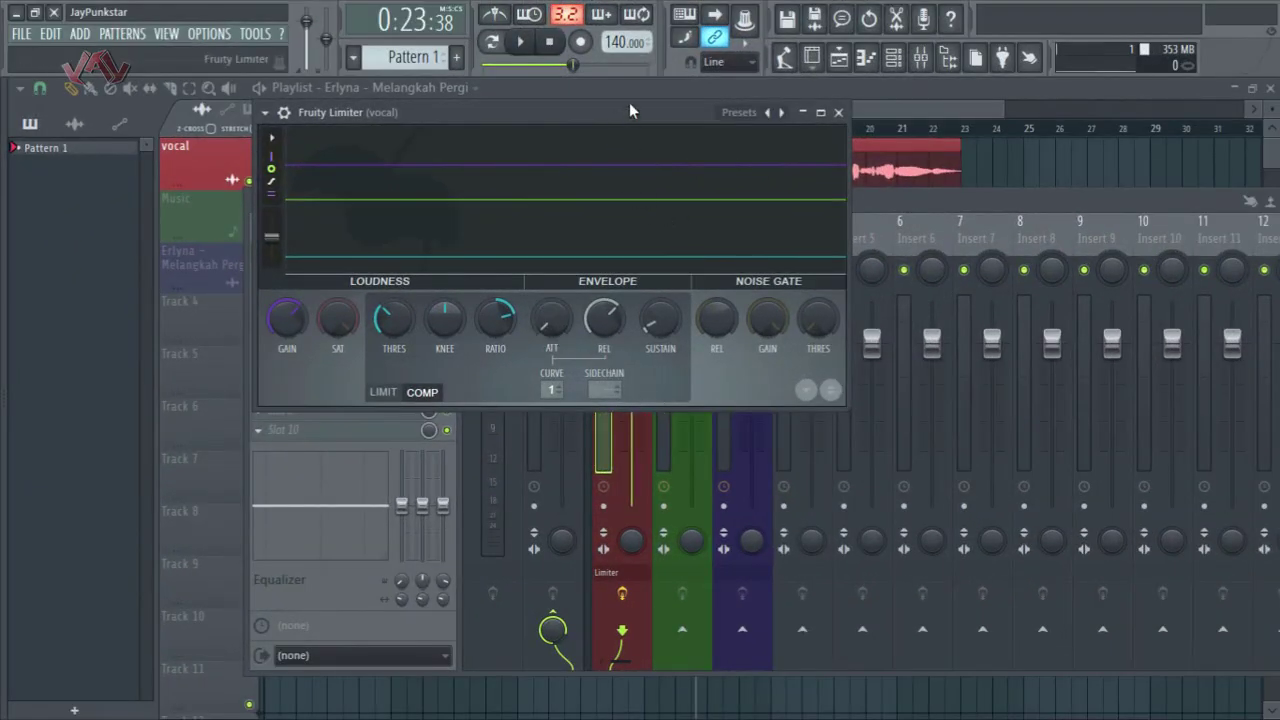
Step: Move the Fruity Limiter clear of the vocal clip and, during playback, raise the compressor attack time to about 11.24 ms
left_click_drag(631, 110, 840, 264)
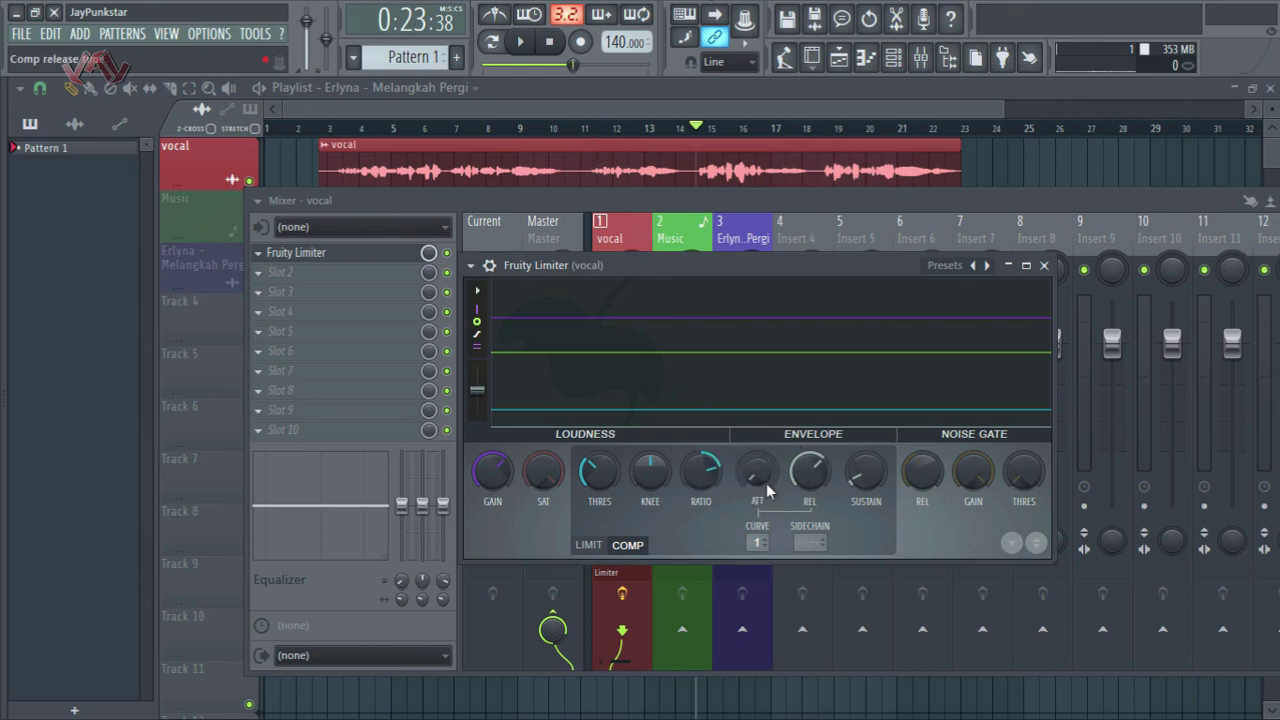
key("space")
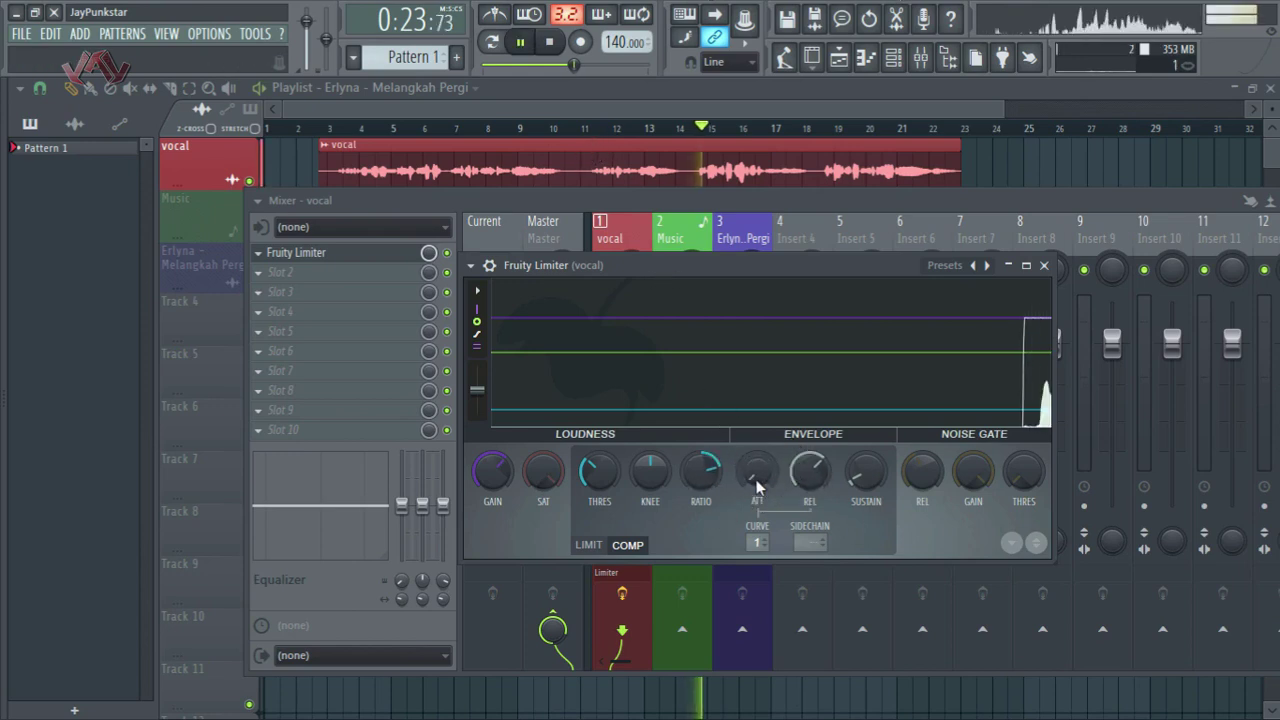
left_click_drag(755, 466, 728, 347)
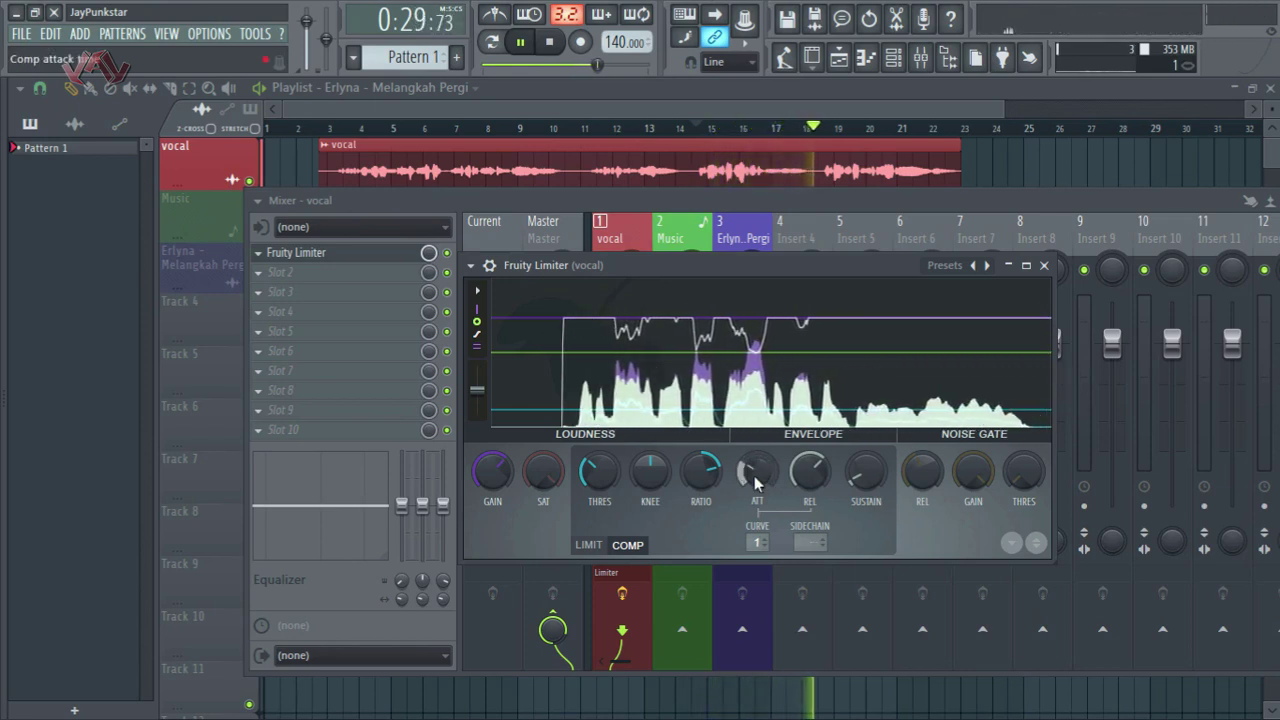
left_click_drag(755, 474, 754, 468)
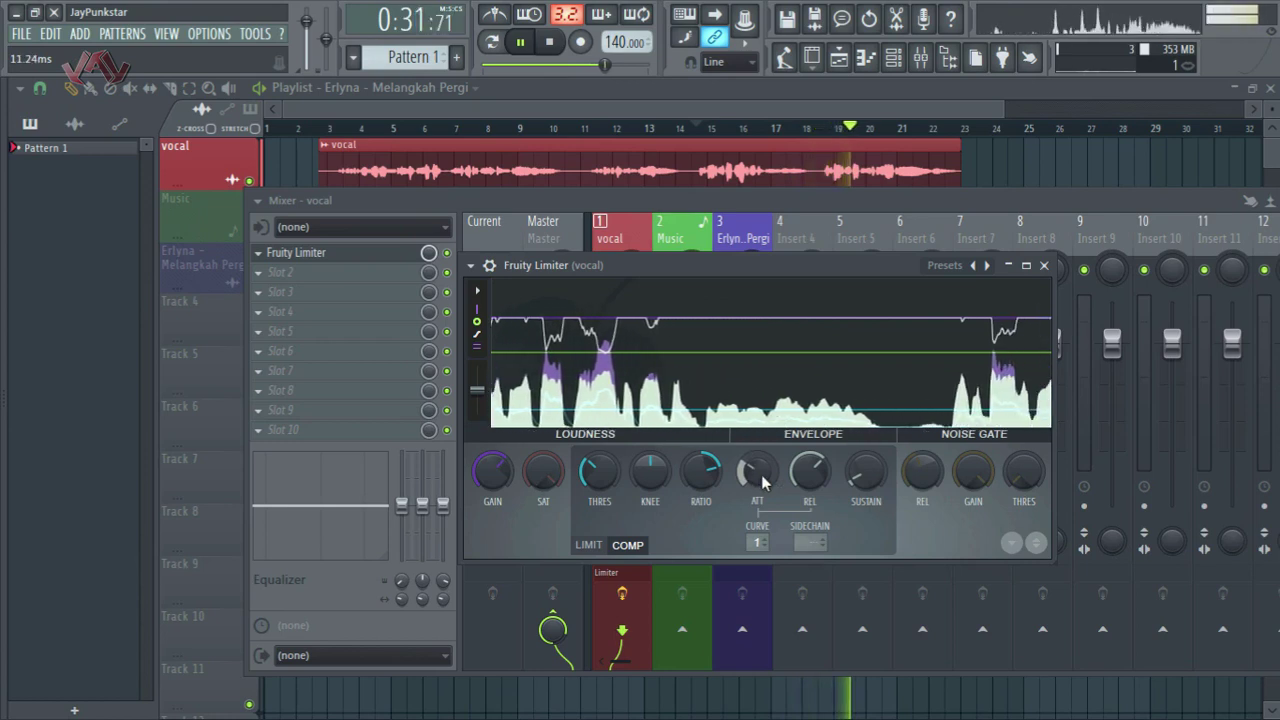
Step: Raise the compressor attack time to about 12.77 ms, stop playback, and copy the attack value
left_click_drag(752, 483, 754, 468)
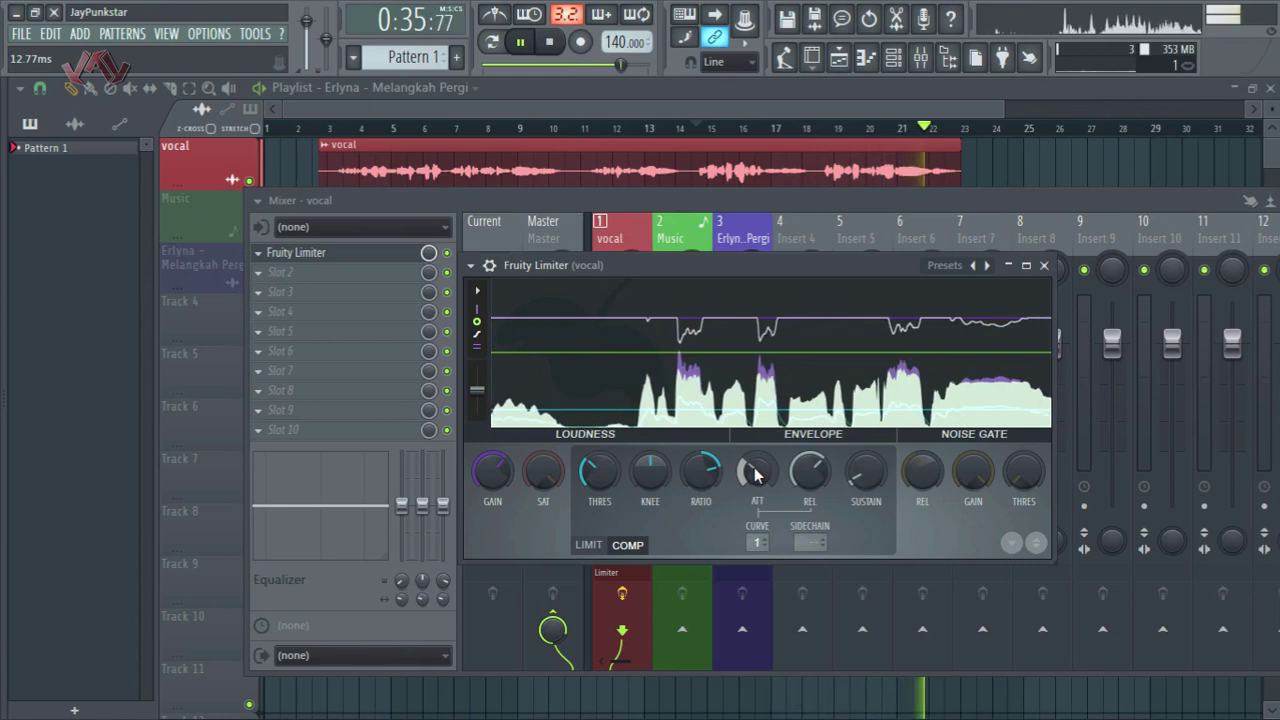
key("space")
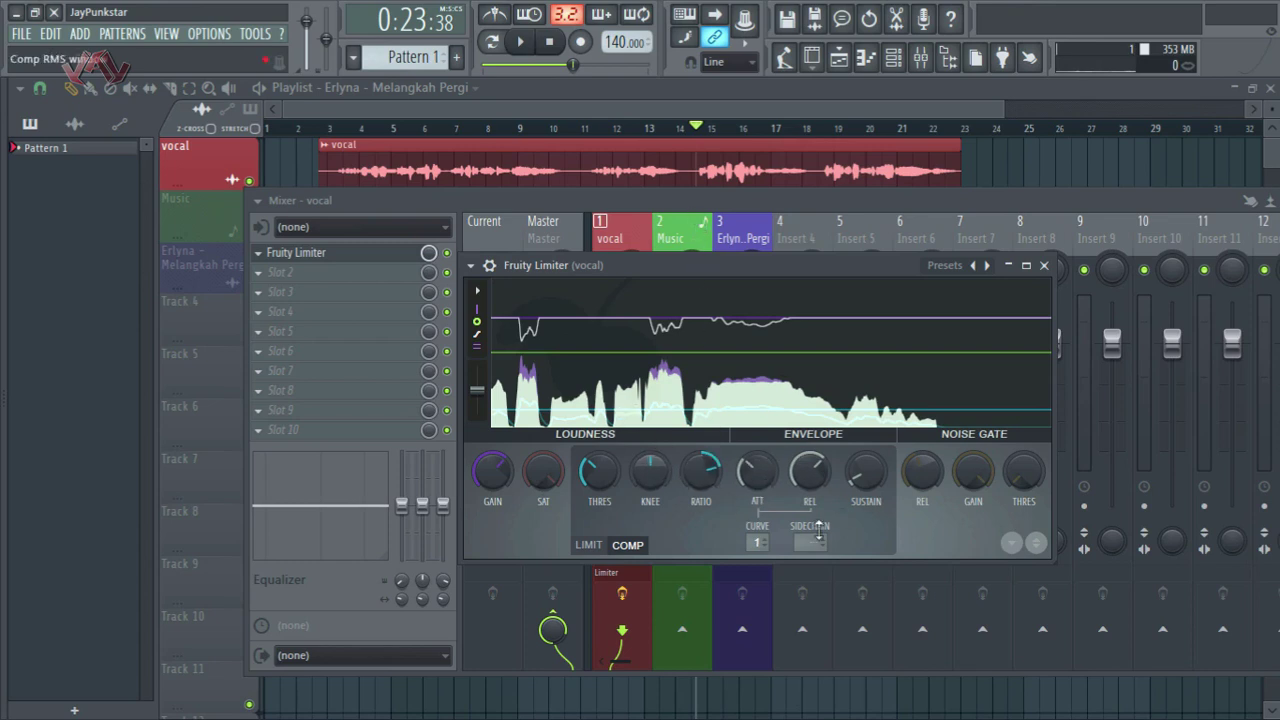
right_click(760, 474)
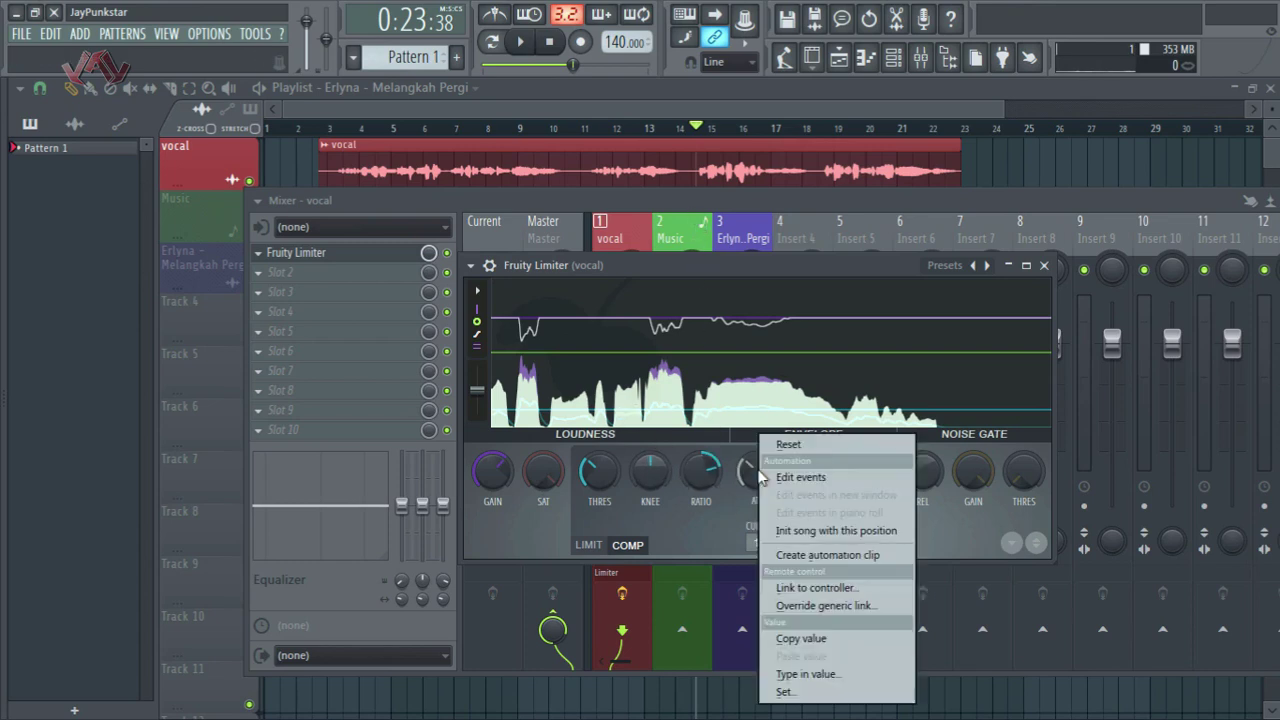
left_click(797, 642)
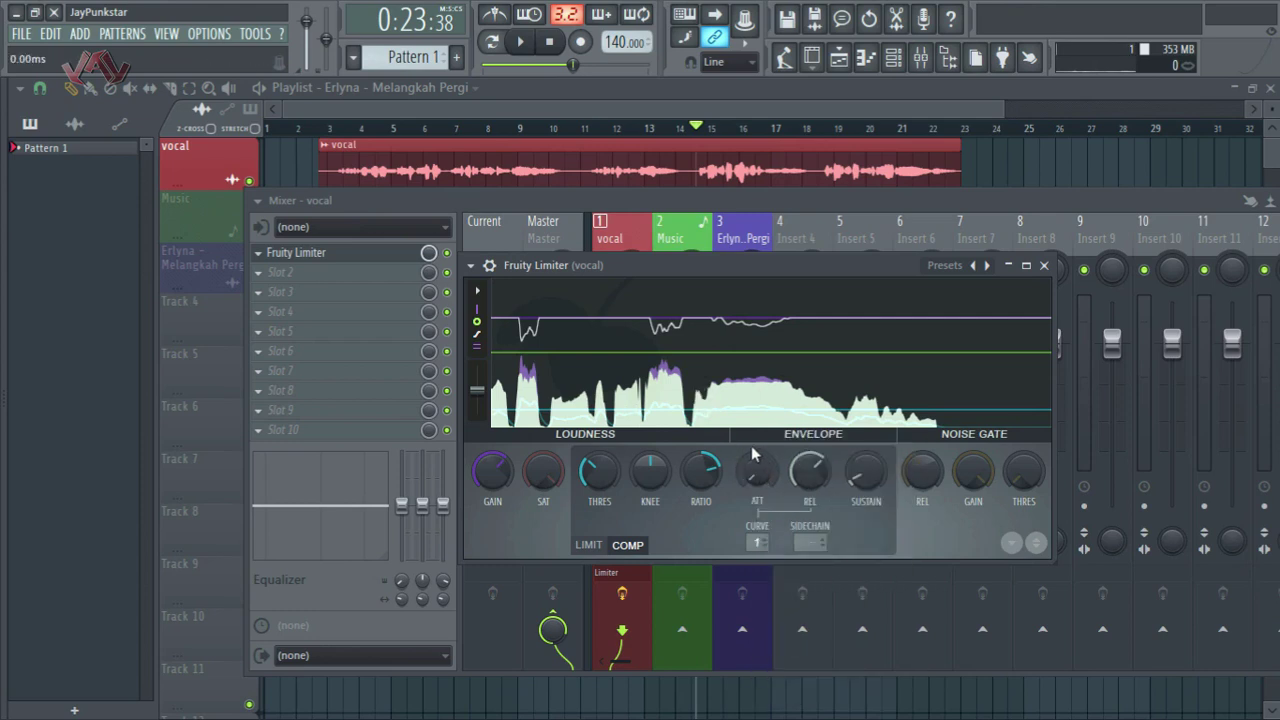
Step: Play the vocal with the compressor attack at 0.00 ms, then paste the copied attack value back and play again to compare
key("space")
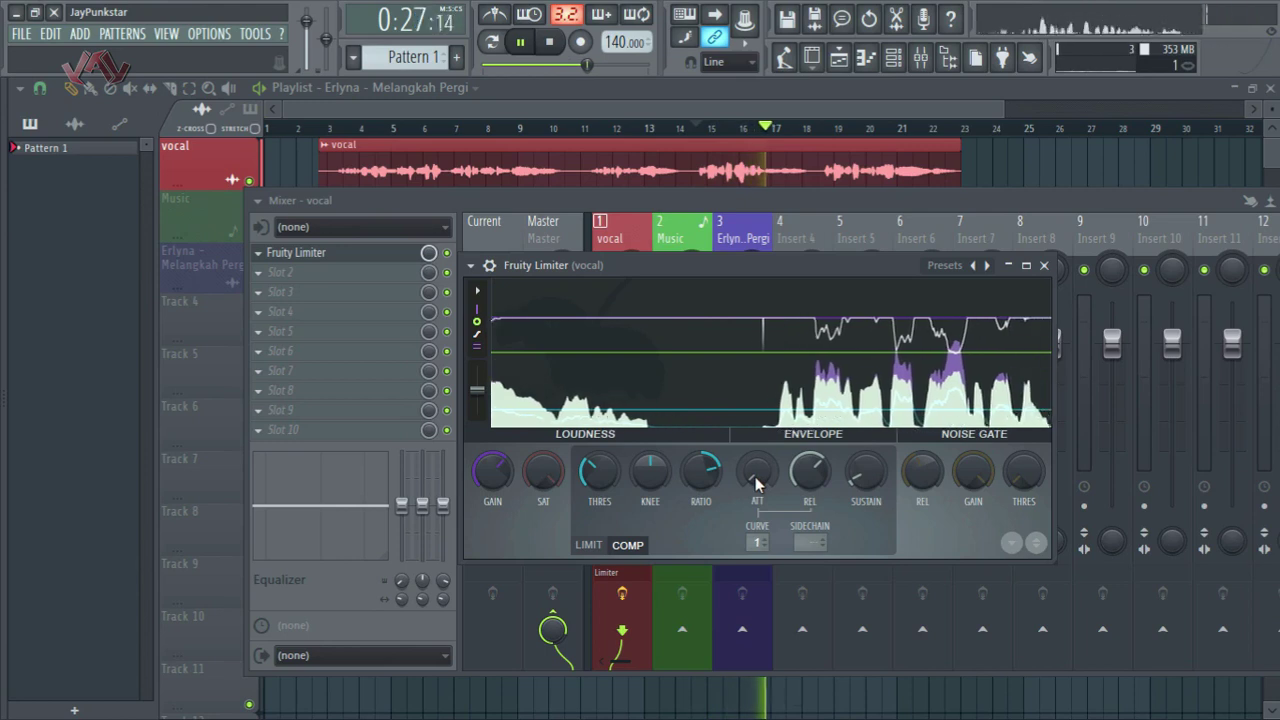
key("space")
right_click(757, 480)
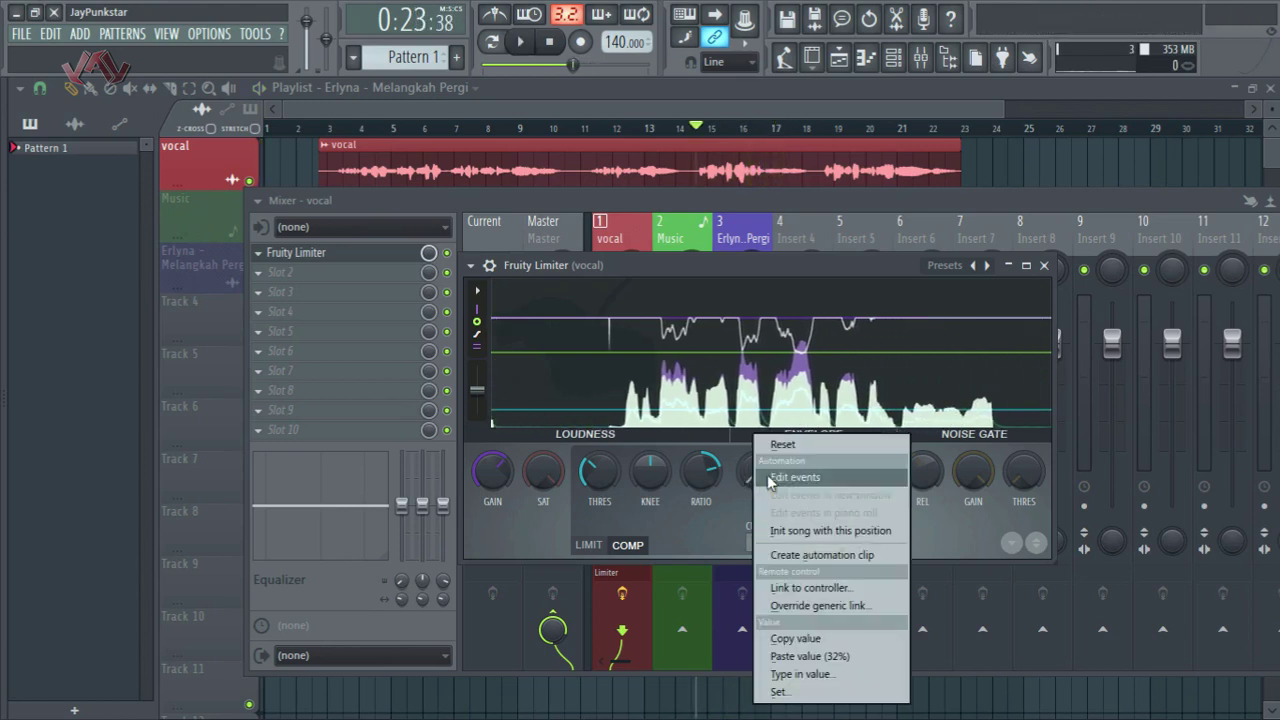
left_click(811, 656)
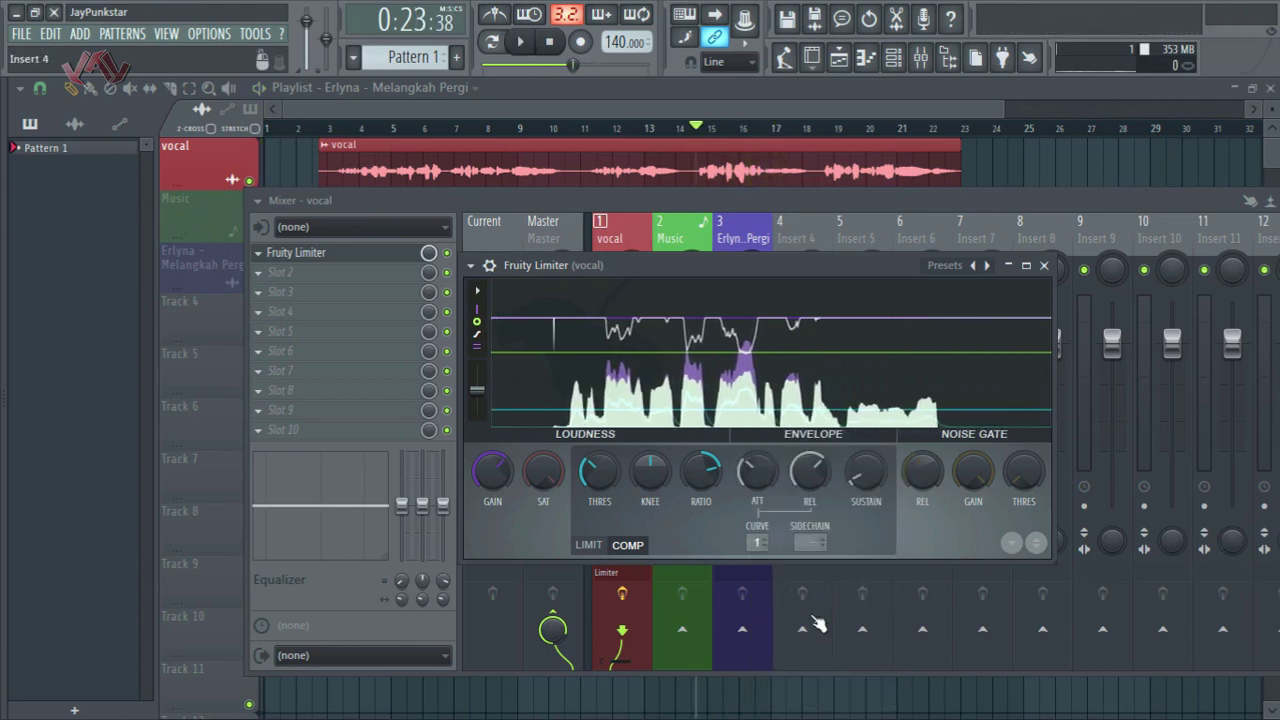
key("space")
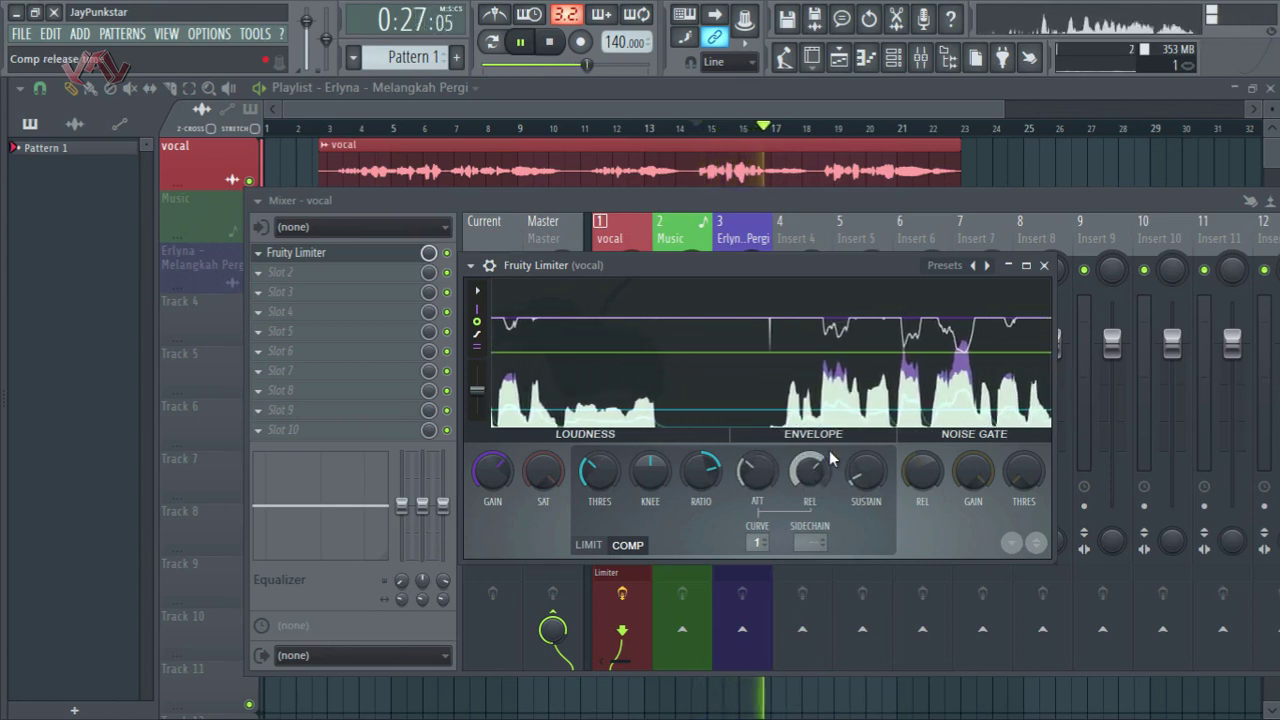
key("space")
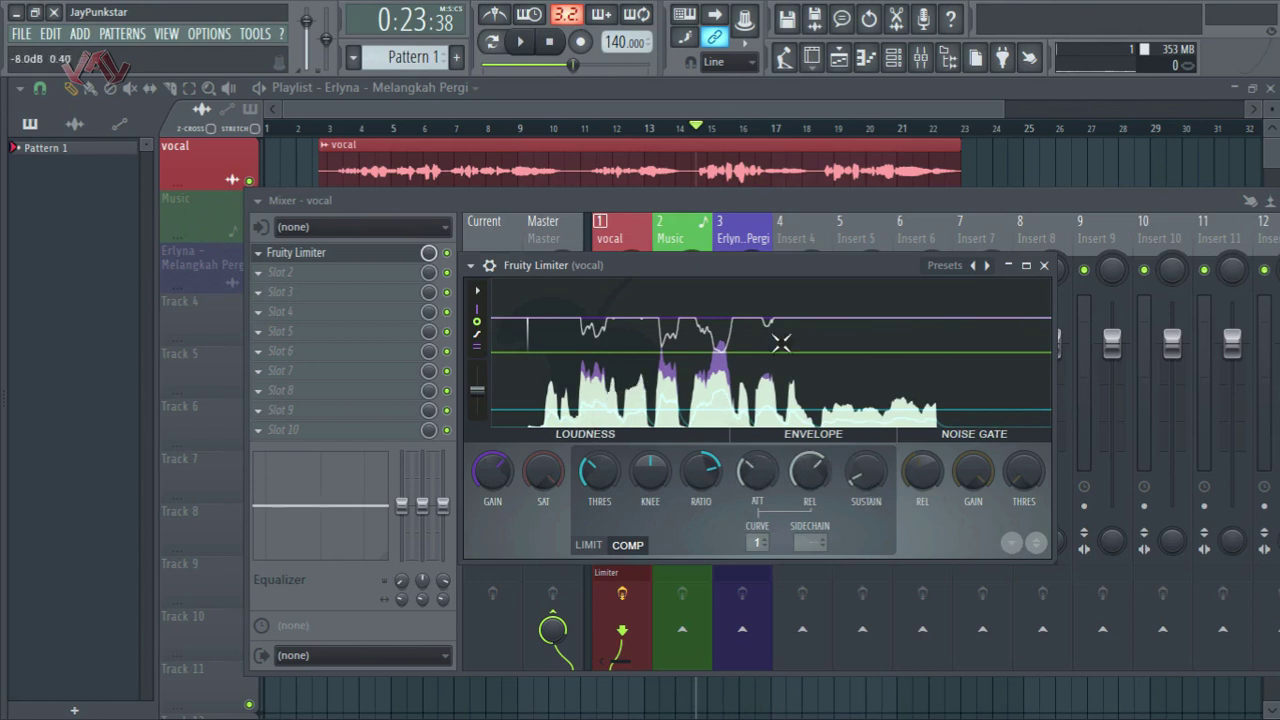
Step: Move the Fruity Limiter up and replay the phrase from bar 14, alternating the attack between zero and 12.77 ms to compare the transients
left_click_drag(766, 278, 712, 160)
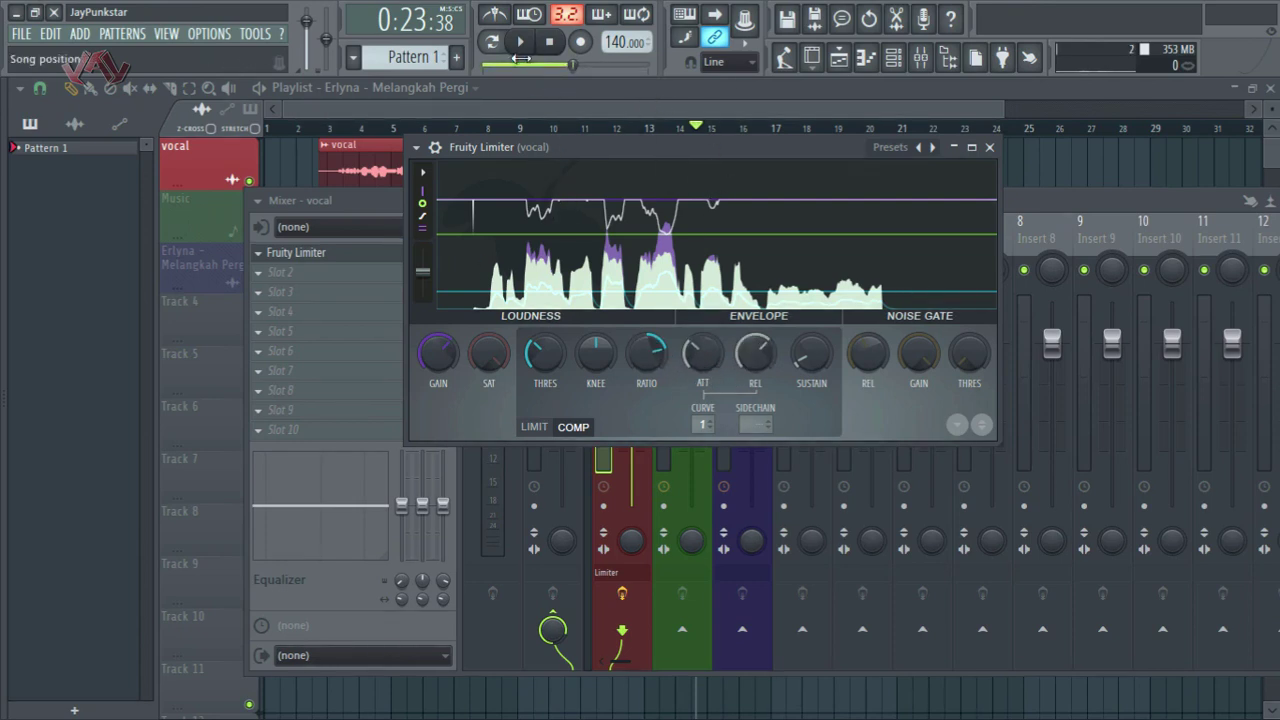
key("space")
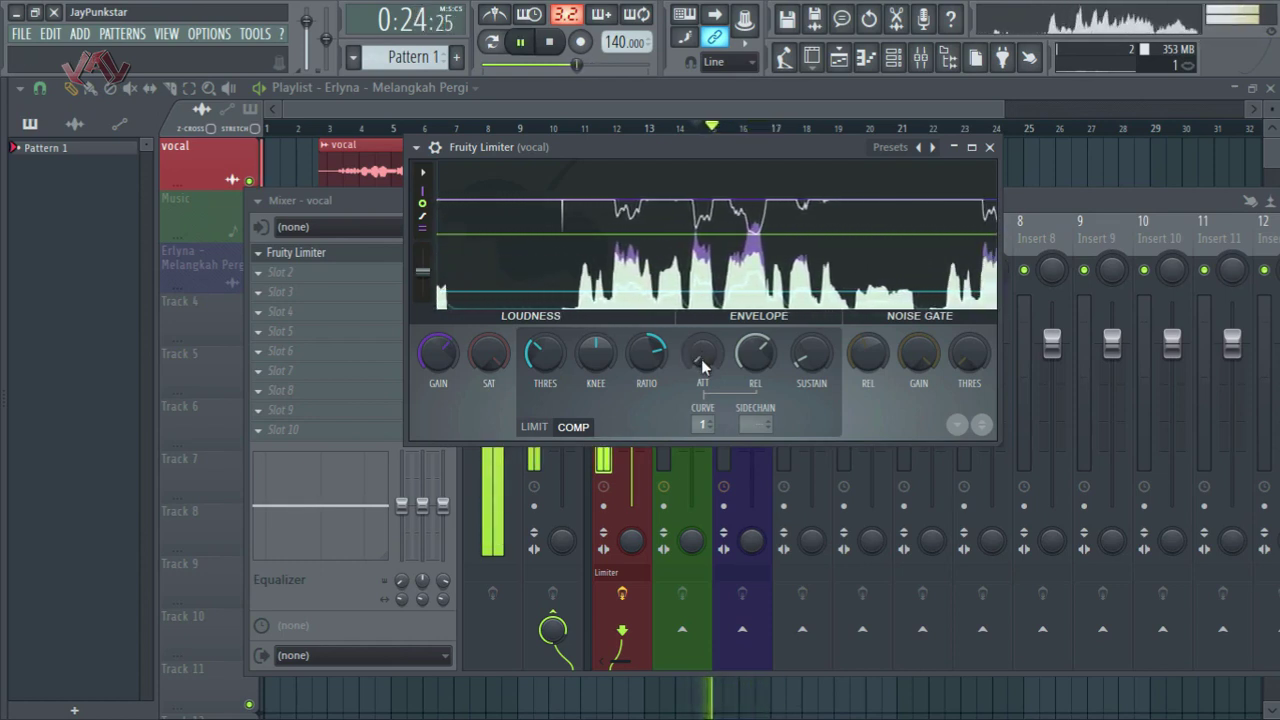
key("space")
key("space")
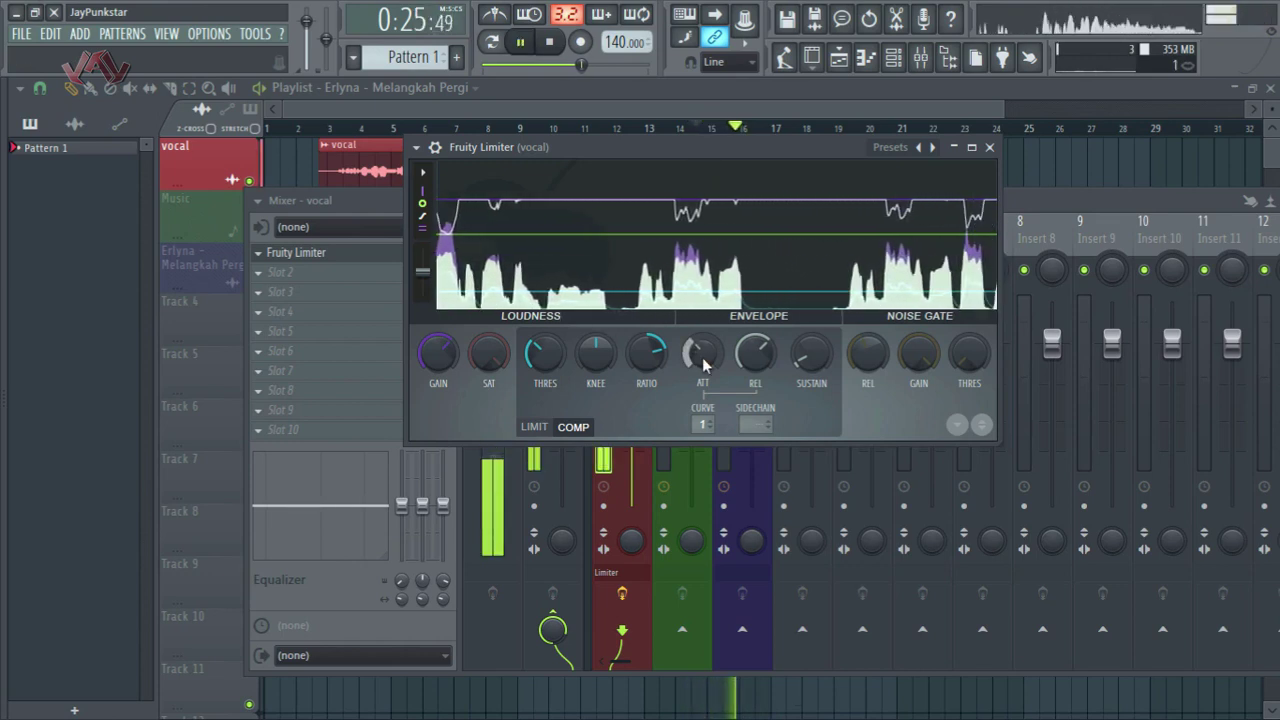
key("space")
left_click_drag(703, 359, 703, 420)
key("space")
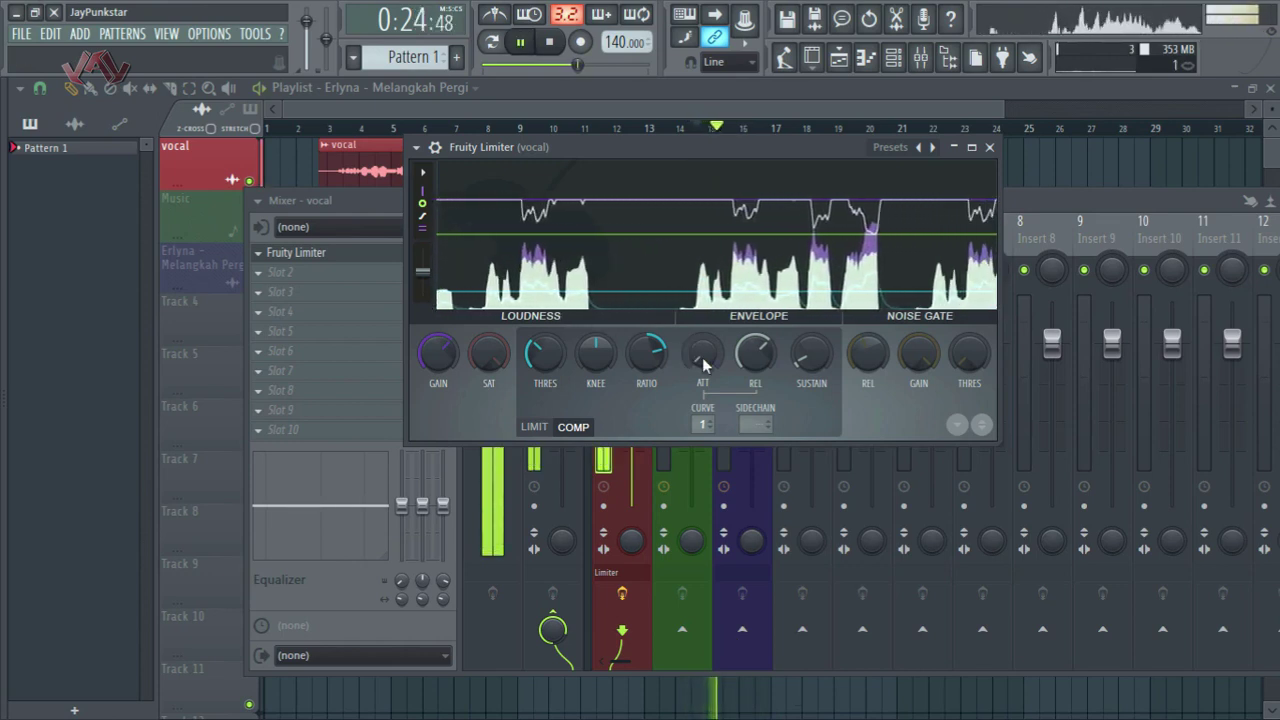
key("space")
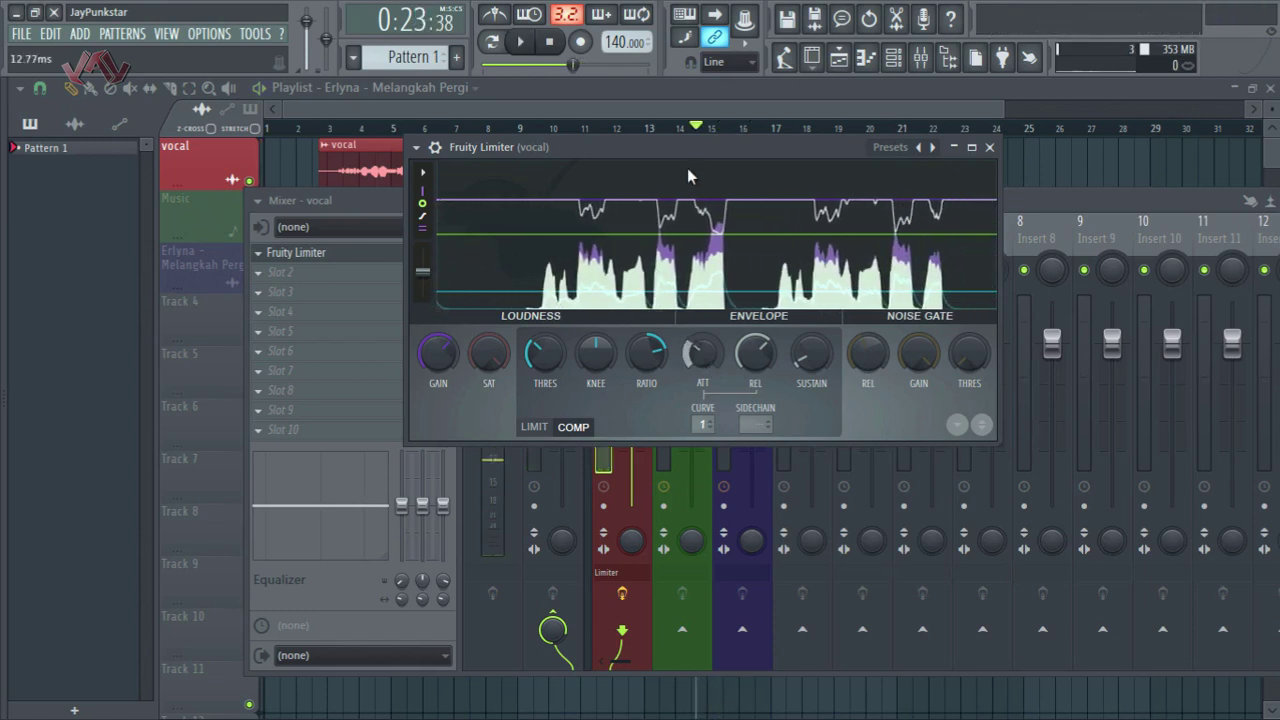
Step: Play the vocal and adjust the compressor attack time to about 19.13 ms before stopping playback
key("space")
left_click_drag(706, 367, 712, 381)
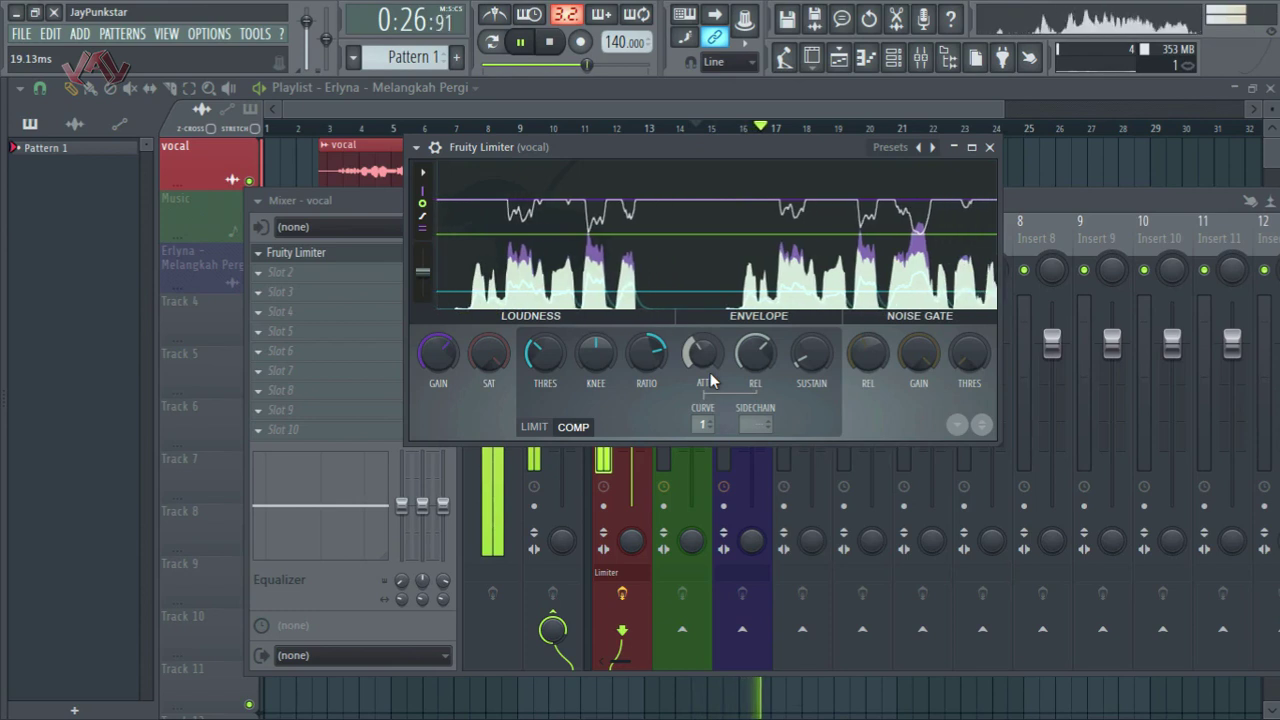
key("space")
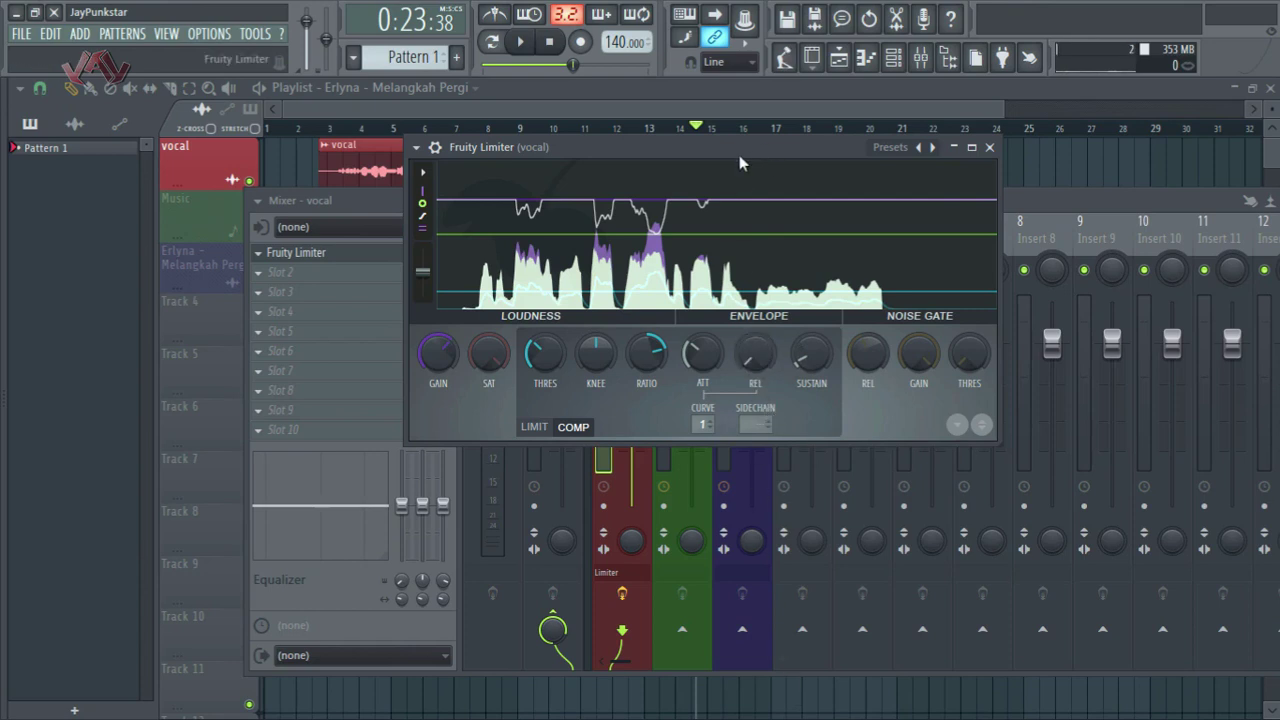
Step: Play the vocal with the compressor release at minimum, keeping the Fruity Limiter clear of the Current meter to check for clipping
left_click_drag(739, 162, 703, 217)
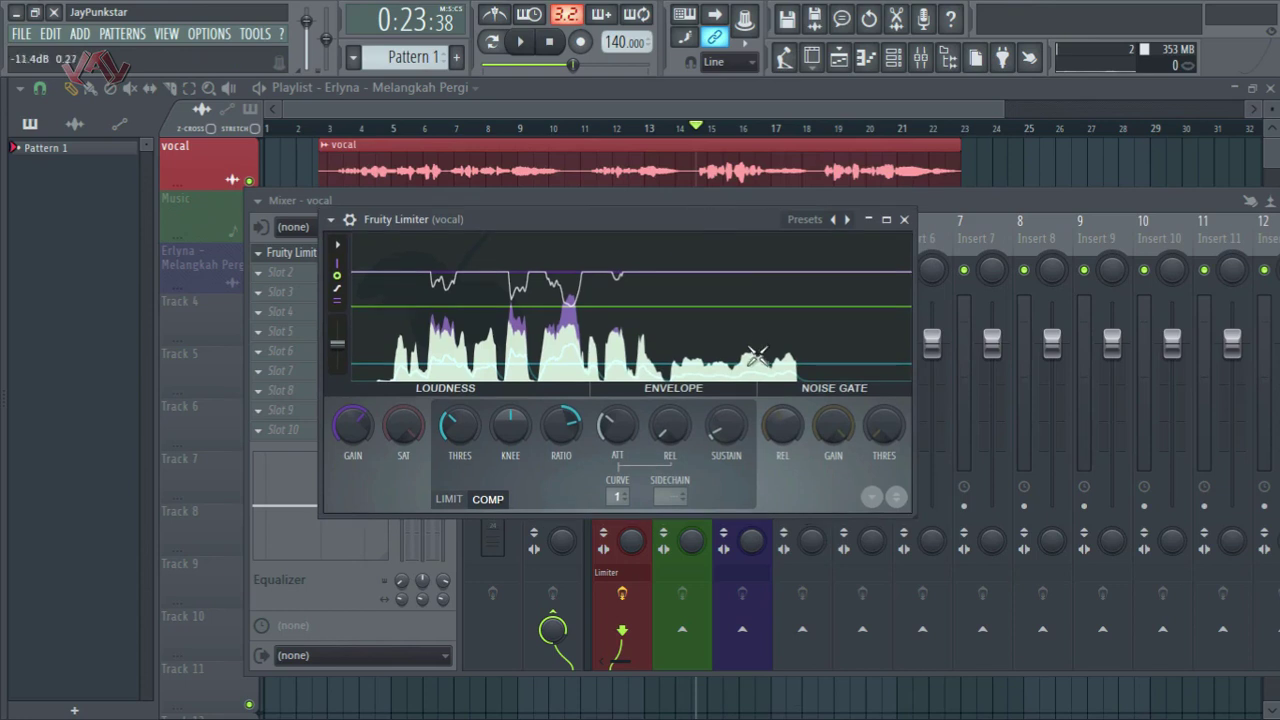
key("space")
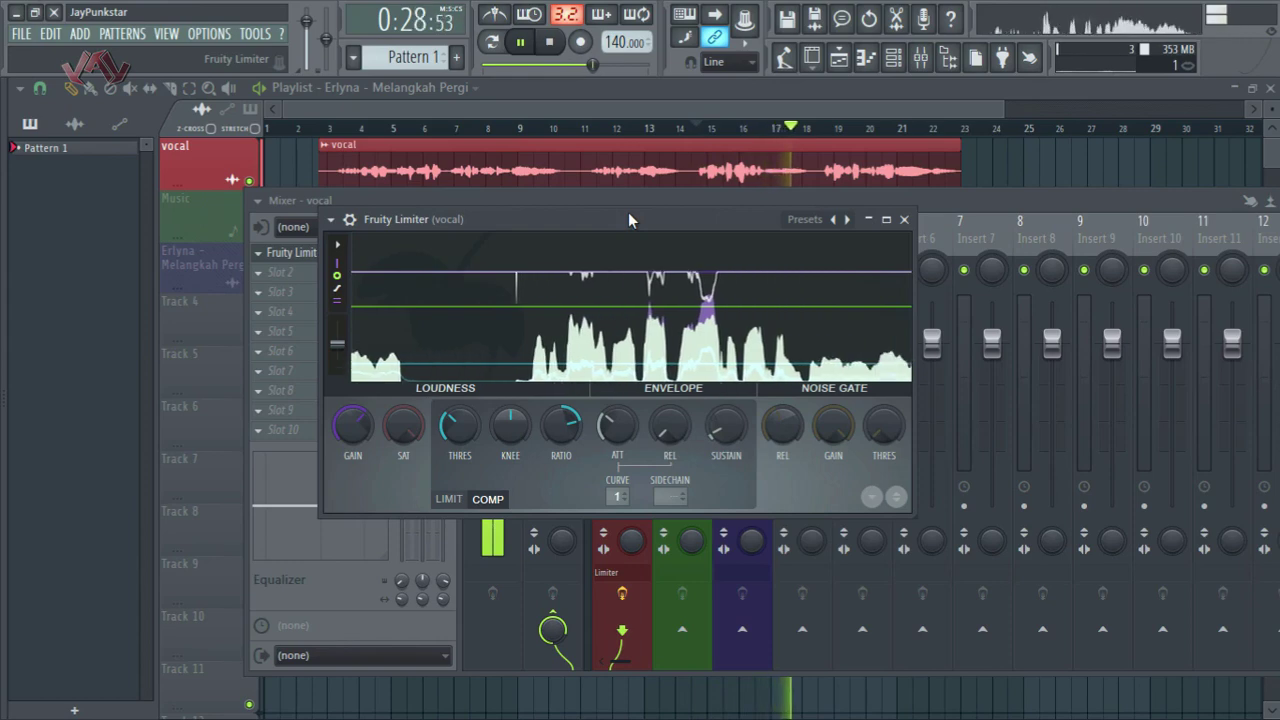
left_click_drag(628, 212, 870, 258)
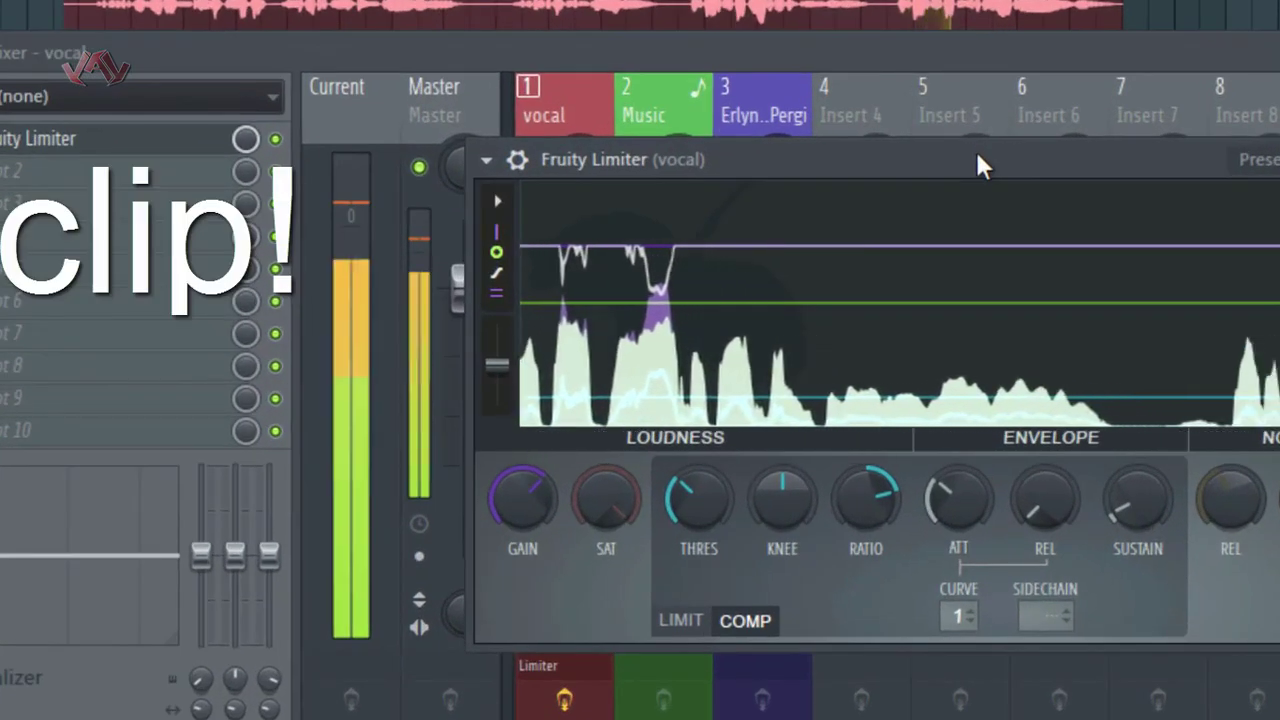
left_click_drag(948, 180, 943, 170)
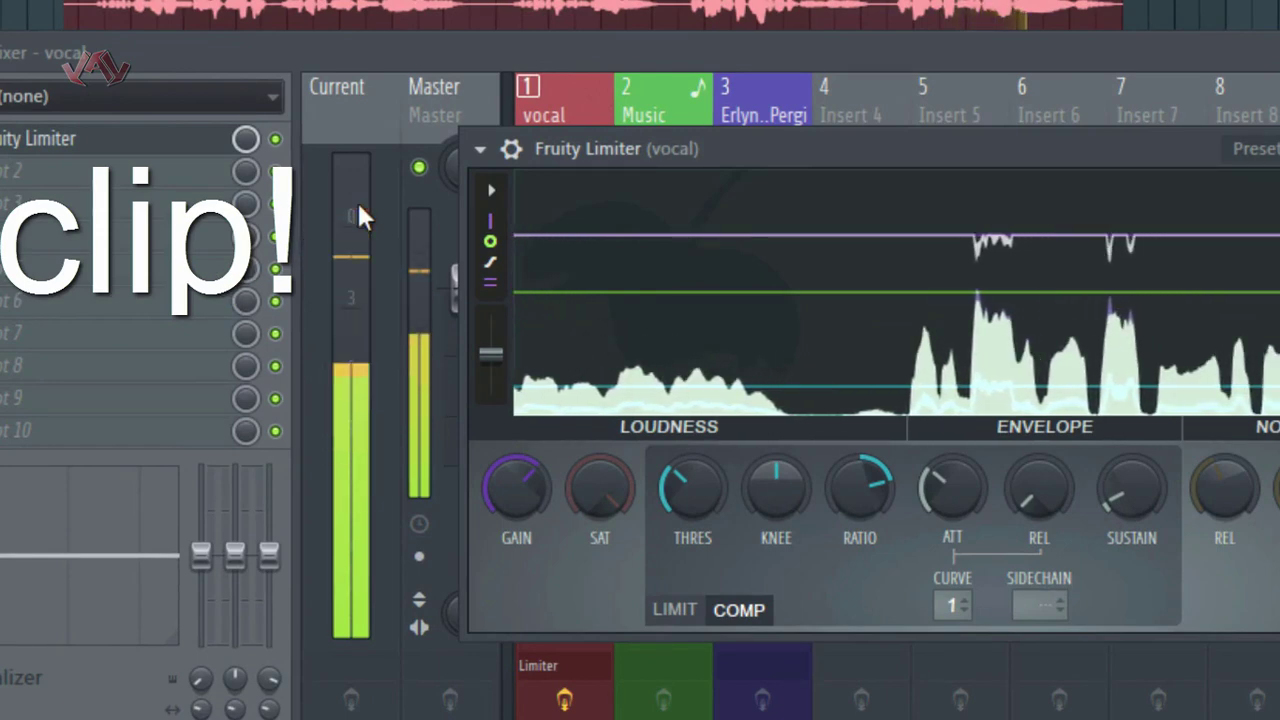
key("space")
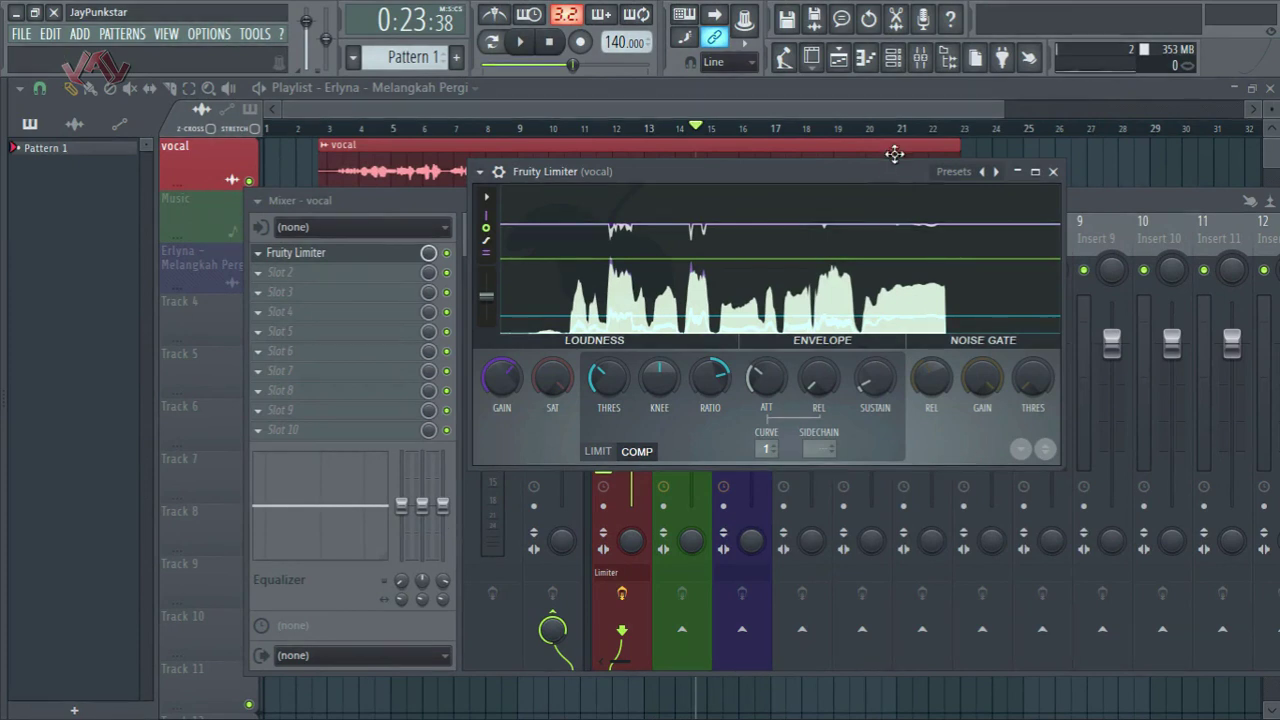
Step: Raise the compressor release to its maximum and play the vocal to examine the slow recovery on the graph
left_click_drag(880, 177, 843, 184)
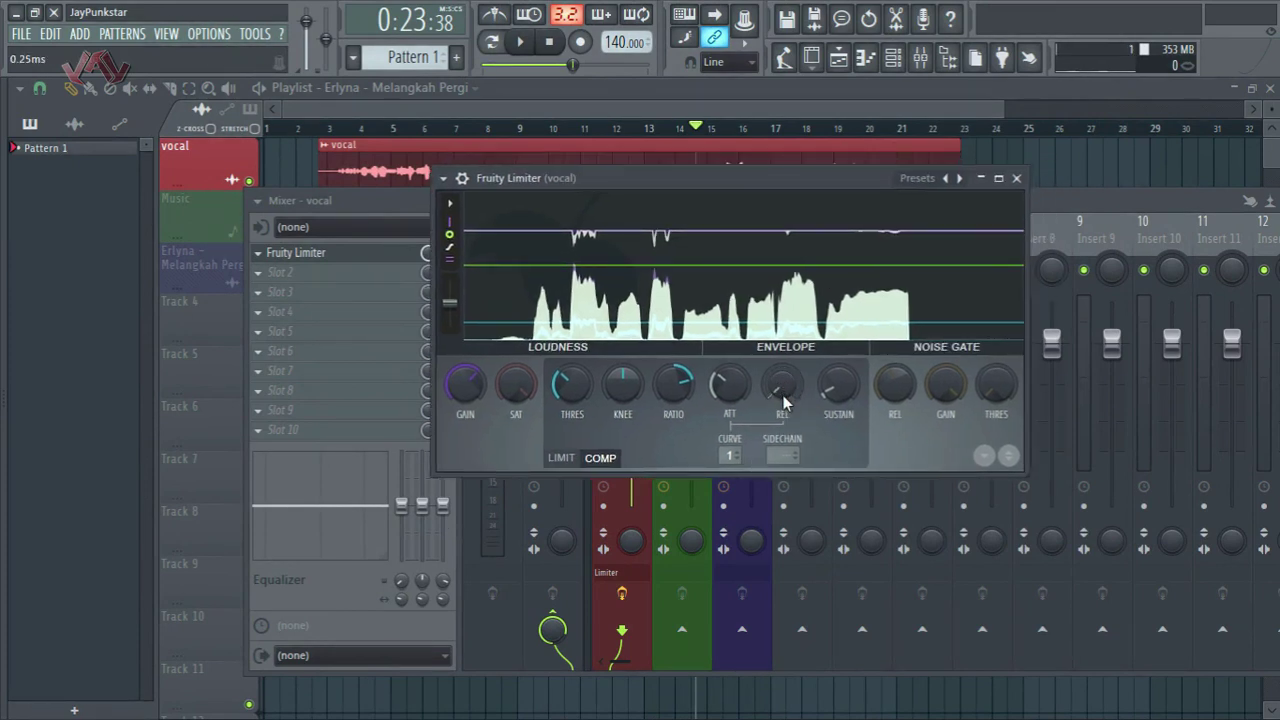
left_click_drag(781, 387, 931, 366)
left_click(522, 42)
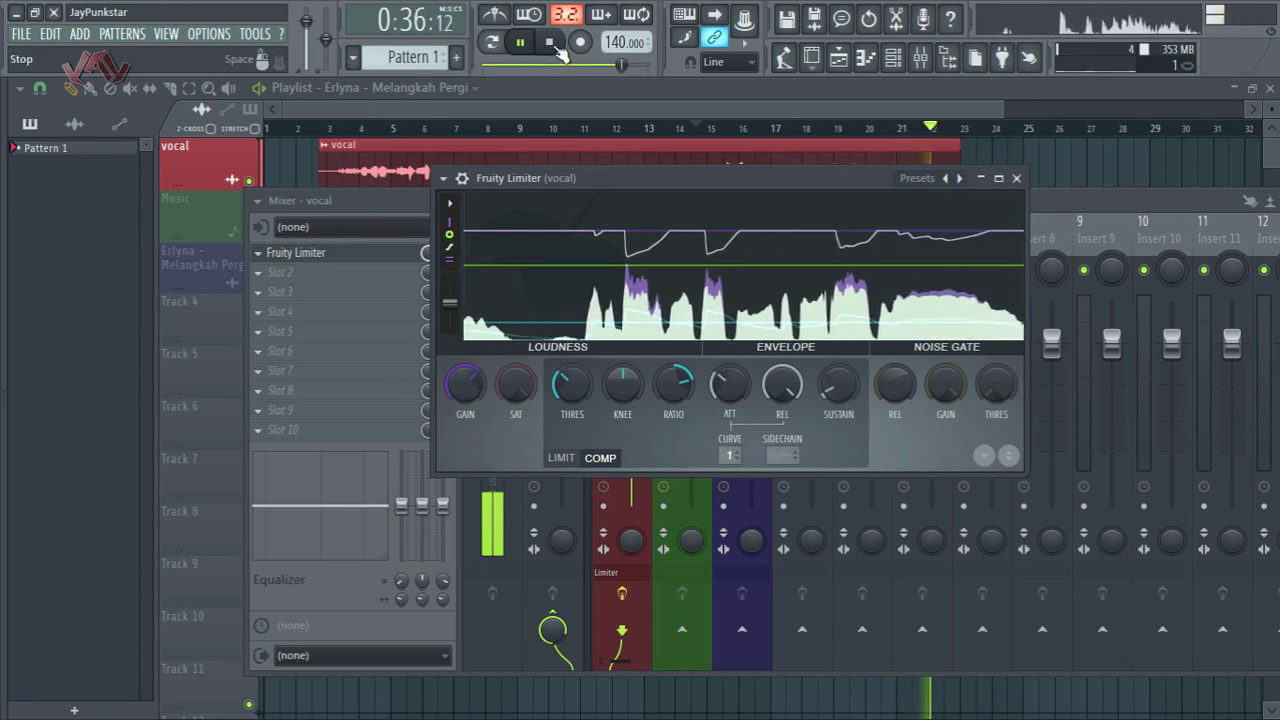
left_click(549, 50)
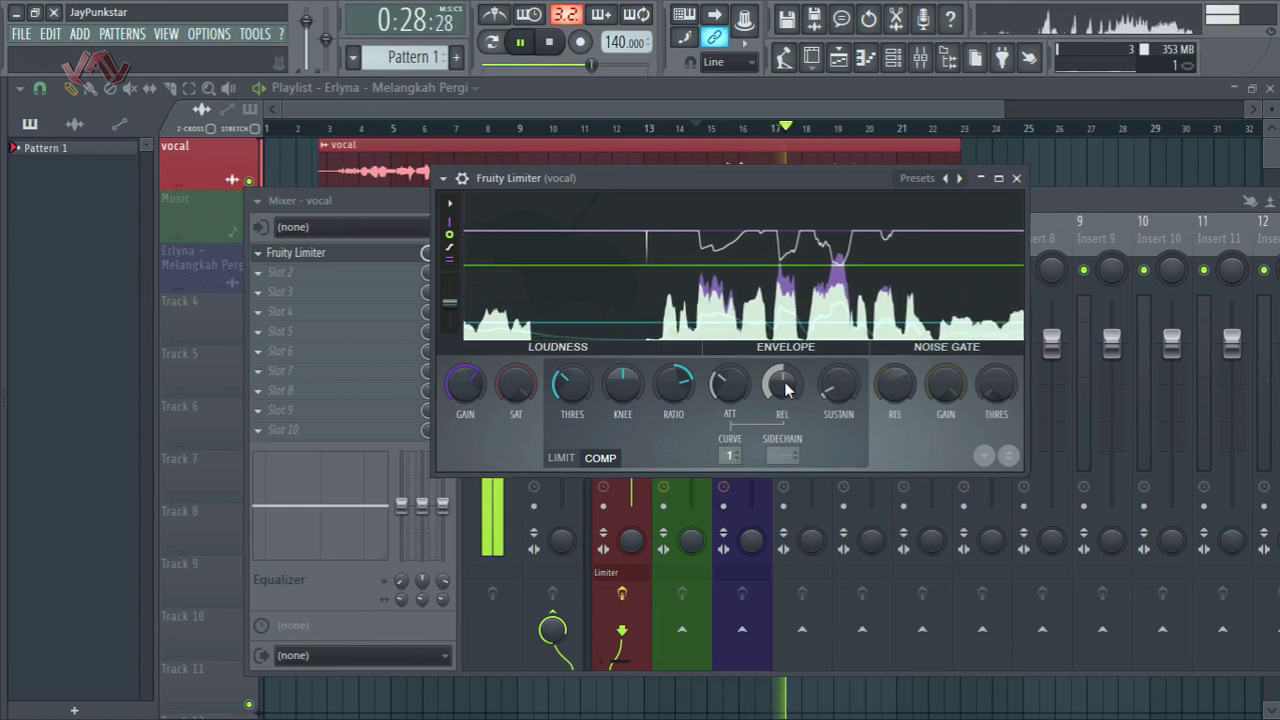
Step: Set the compressor release to about 209.77 ms during playback and restart the vocal phrase
mouse_move(790, 388)
left_mouse_down()
mouse_move(785, 346)
mouse_move(787, 410)
mouse_move(786, 392)
left_mouse_up()
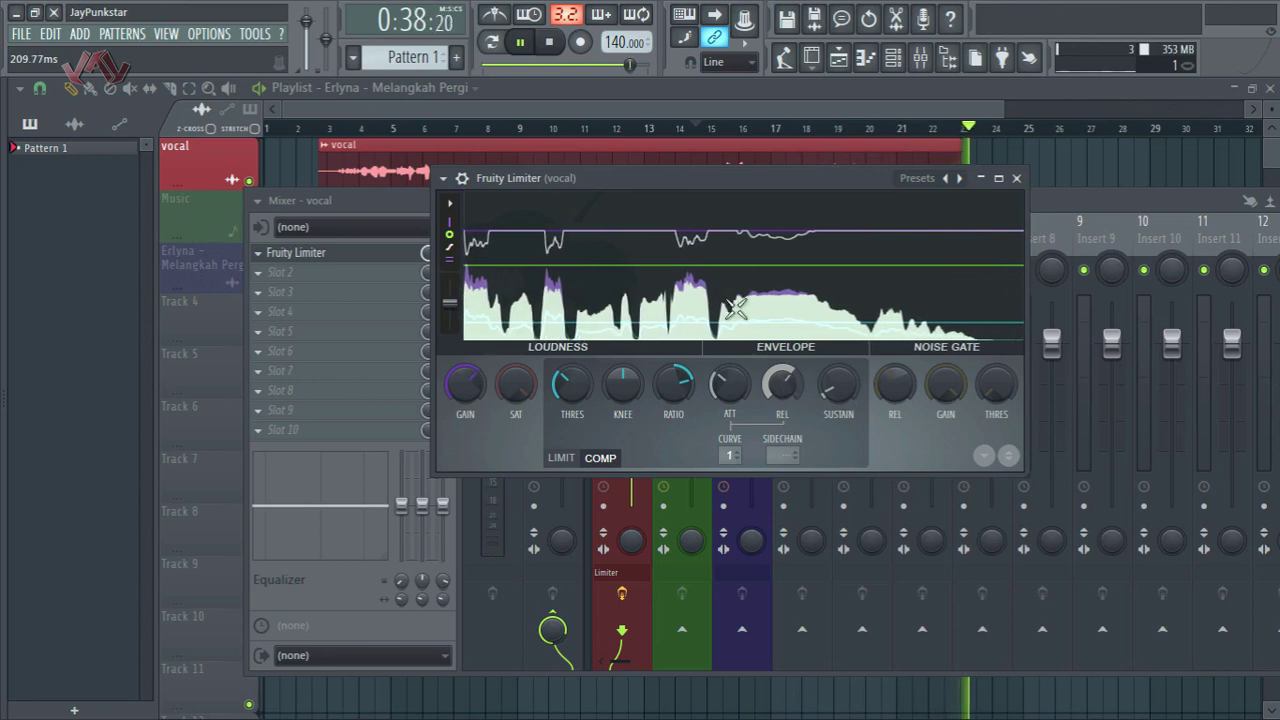
left_click(528, 45)
left_click(528, 45)
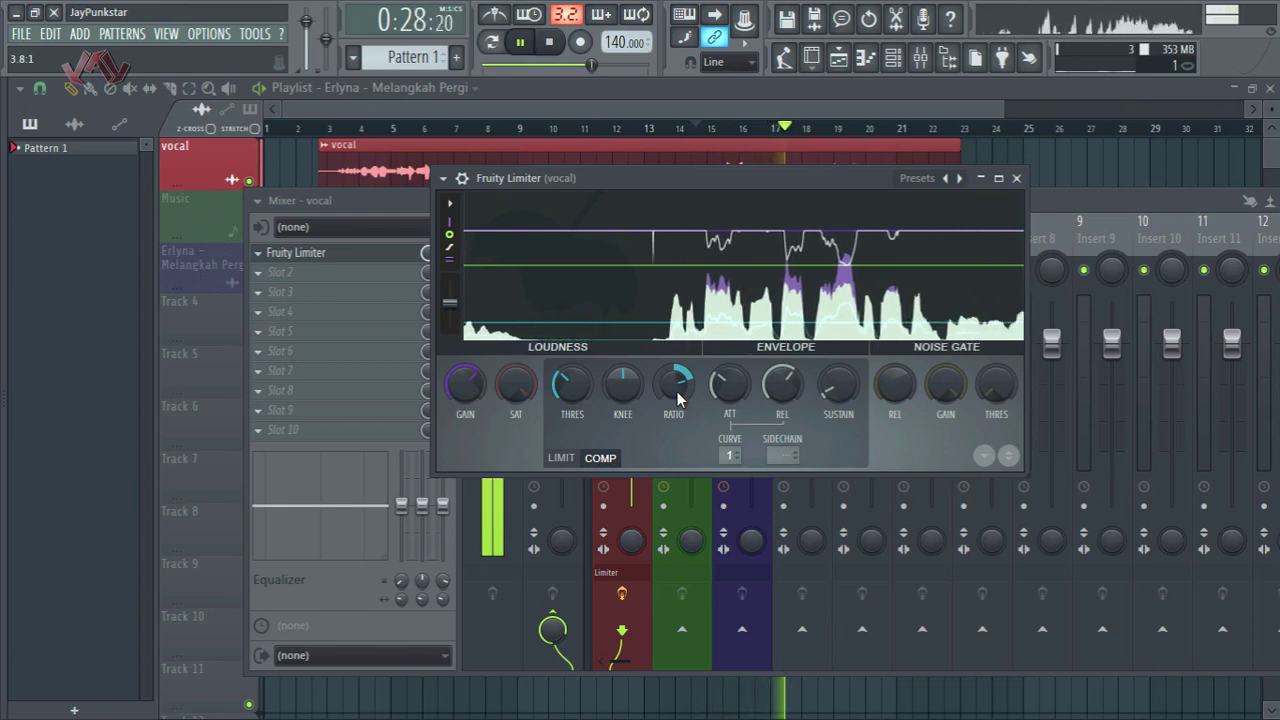
Step: Set the compression ratio to 4.1:1 and fine-tune the release during playback, then stop and close the Fruity Limiter
left_click_drag(677, 393, 678, 382)
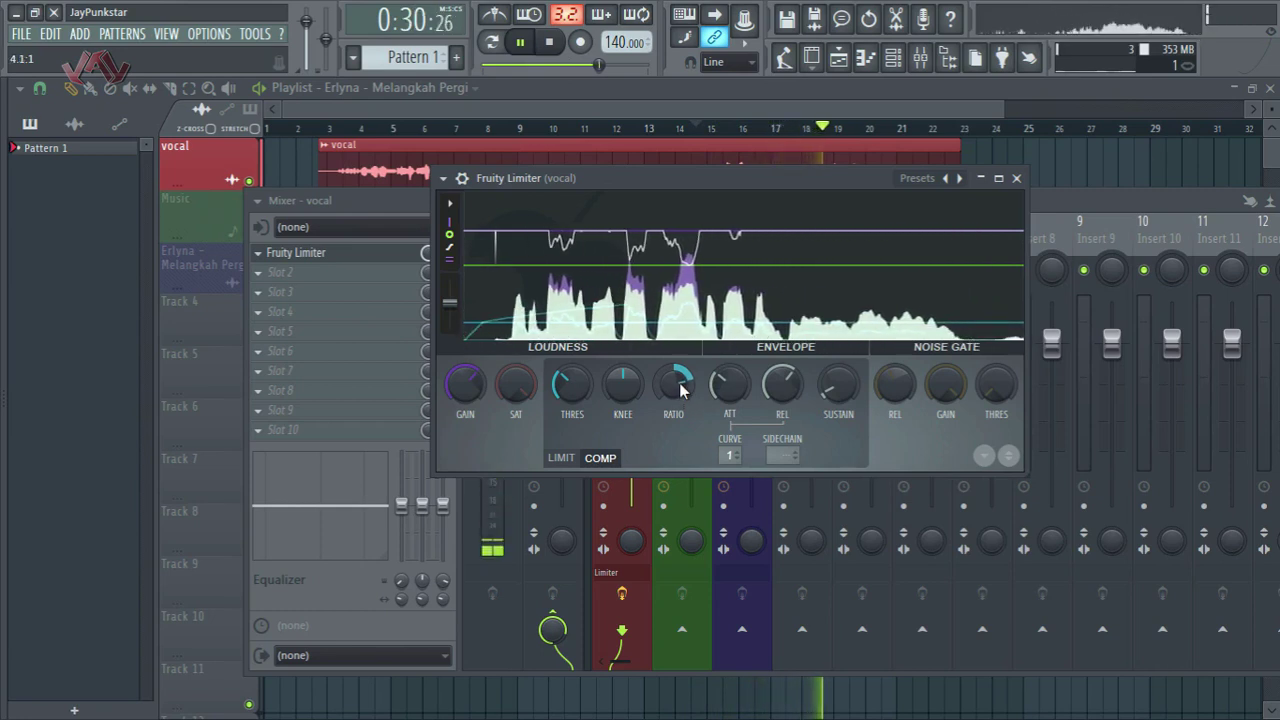
mouse_move(781, 384)
left_mouse_down()
mouse_move(782, 371)
mouse_move(781, 391)
left_mouse_up()
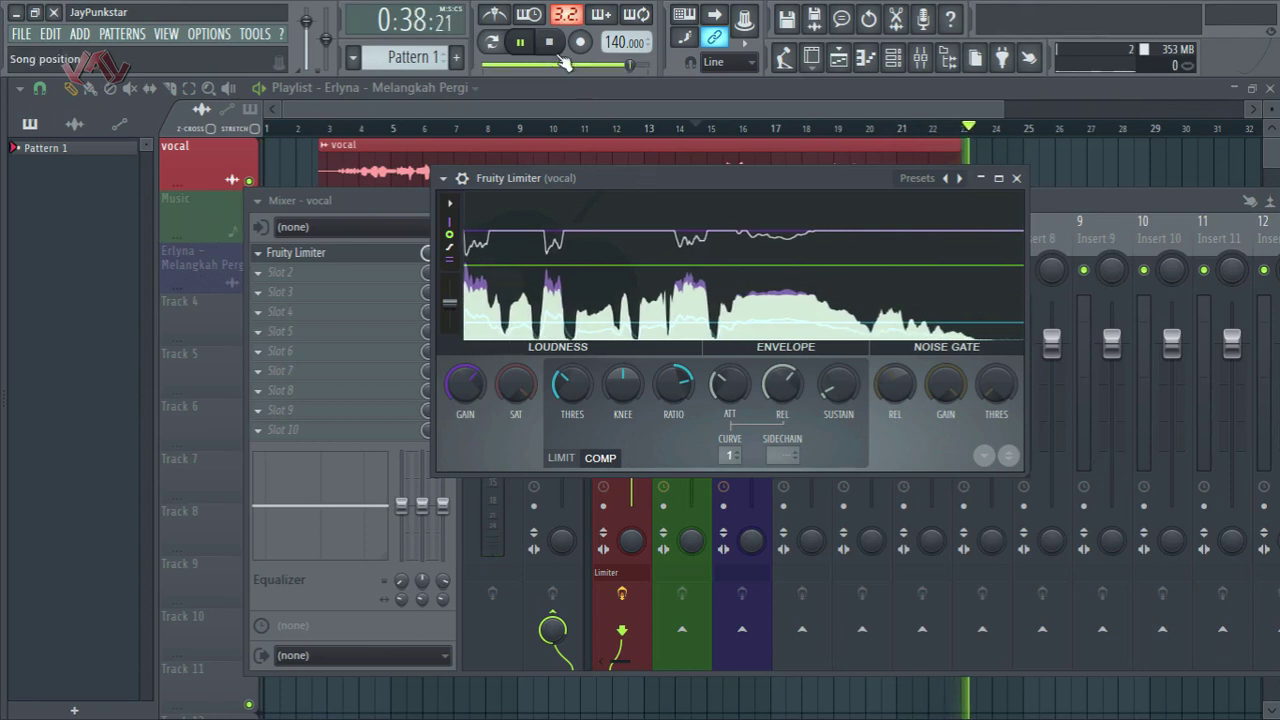
left_click(550, 42)
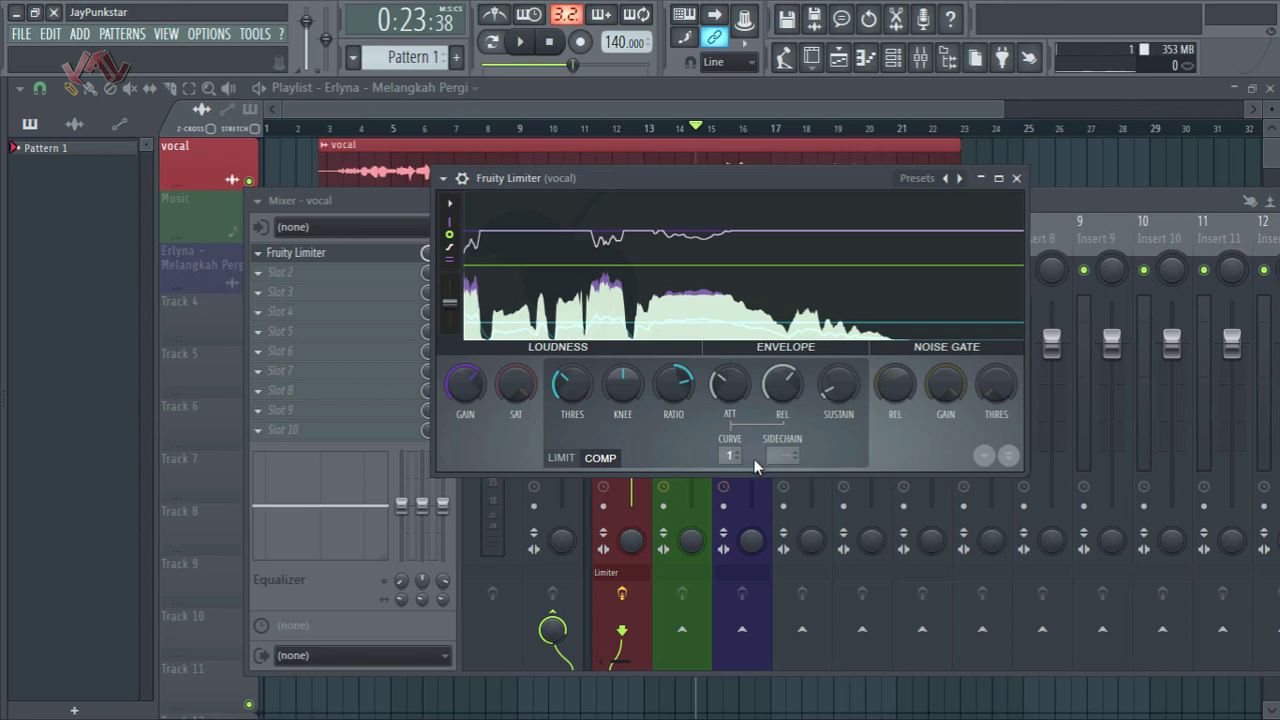
left_click(1016, 178)
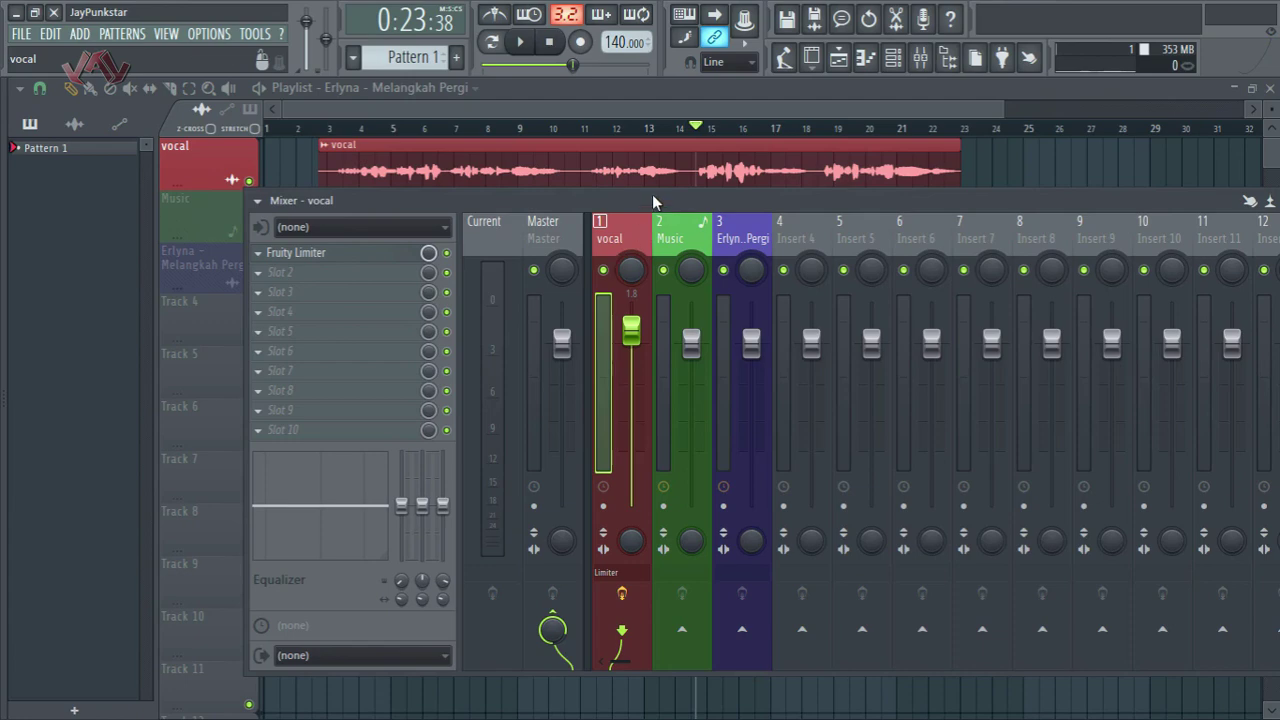
Step: Clear the mixer from the playlist tracks, place the playhead at bar 3 and unmute the Music track
left_click_drag(656, 204, 694, 433)
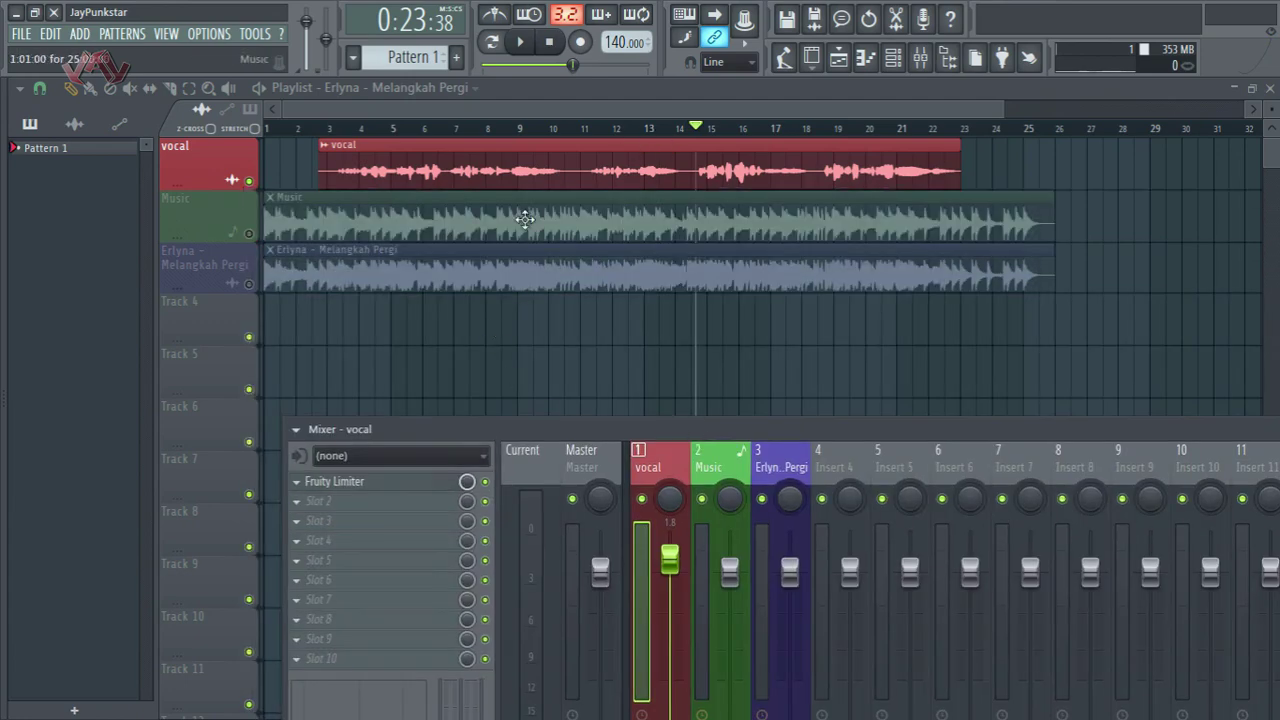
left_click(336, 131)
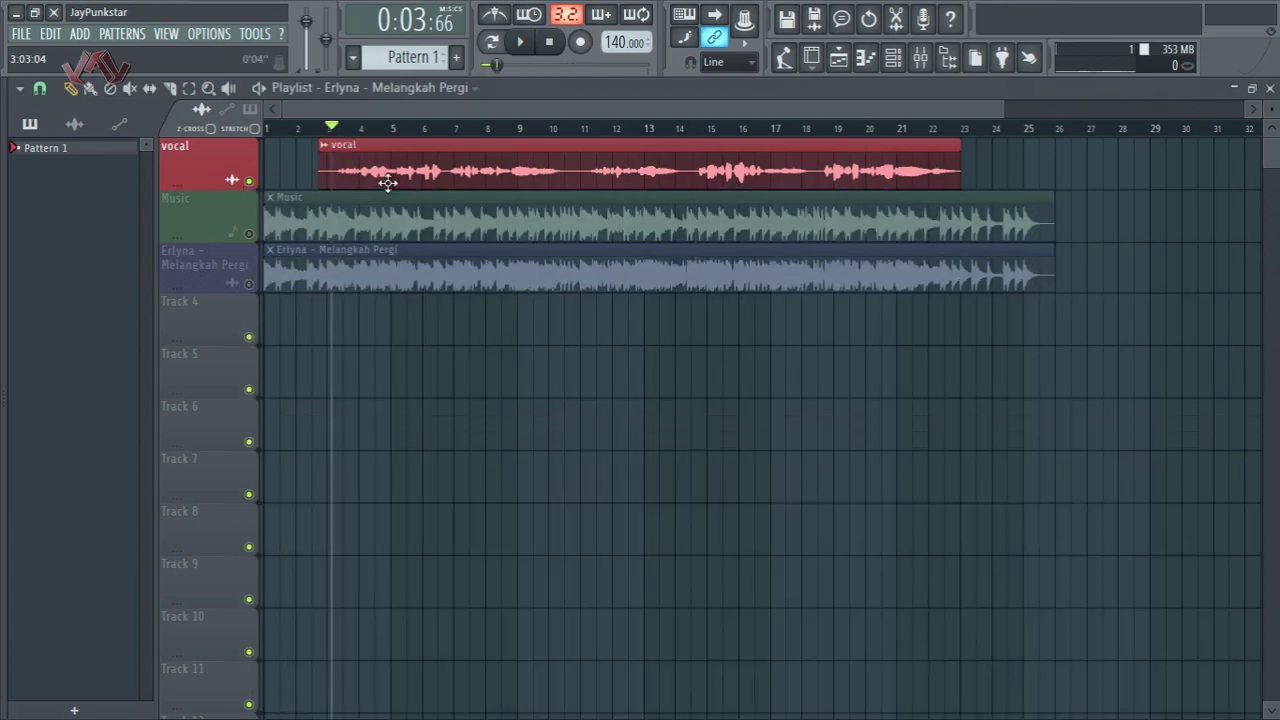
left_click(249, 234)
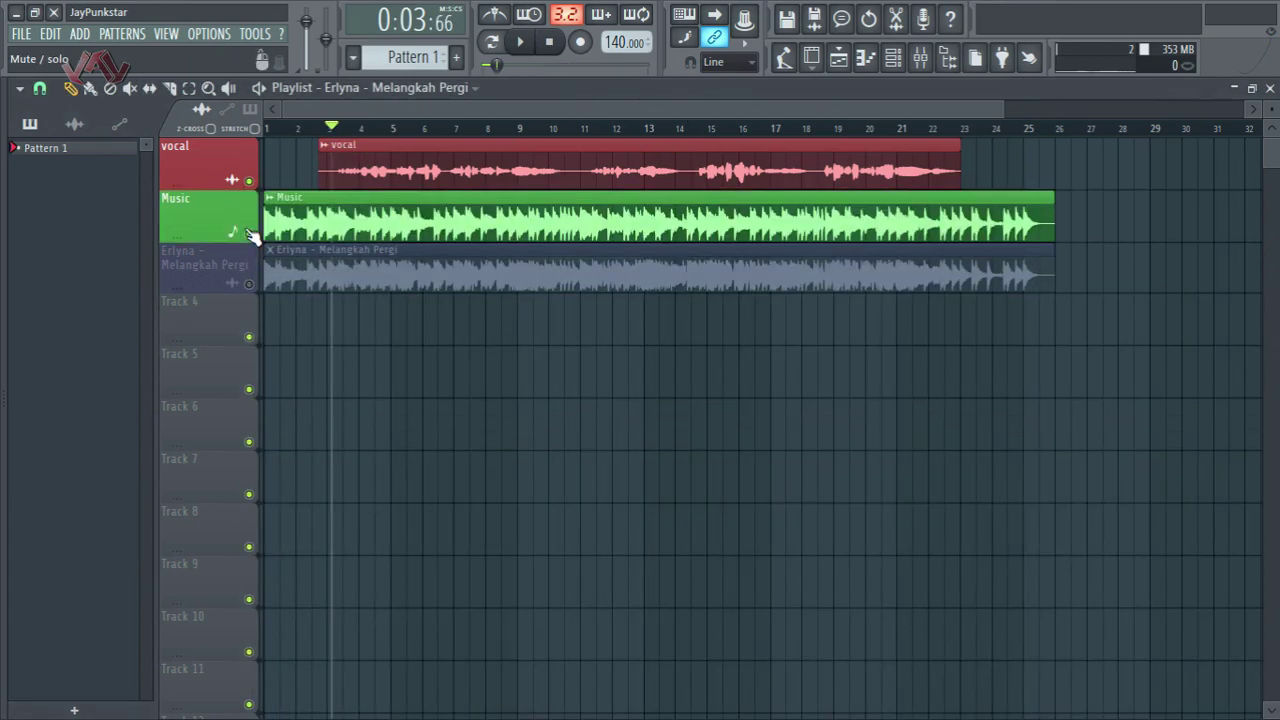
Step: Load Fruity Reeverb 2 into the second effect slot of the vocal mixer track and close its plugin window
left_click(920, 57)
left_click_drag(538, 426, 475, 135)
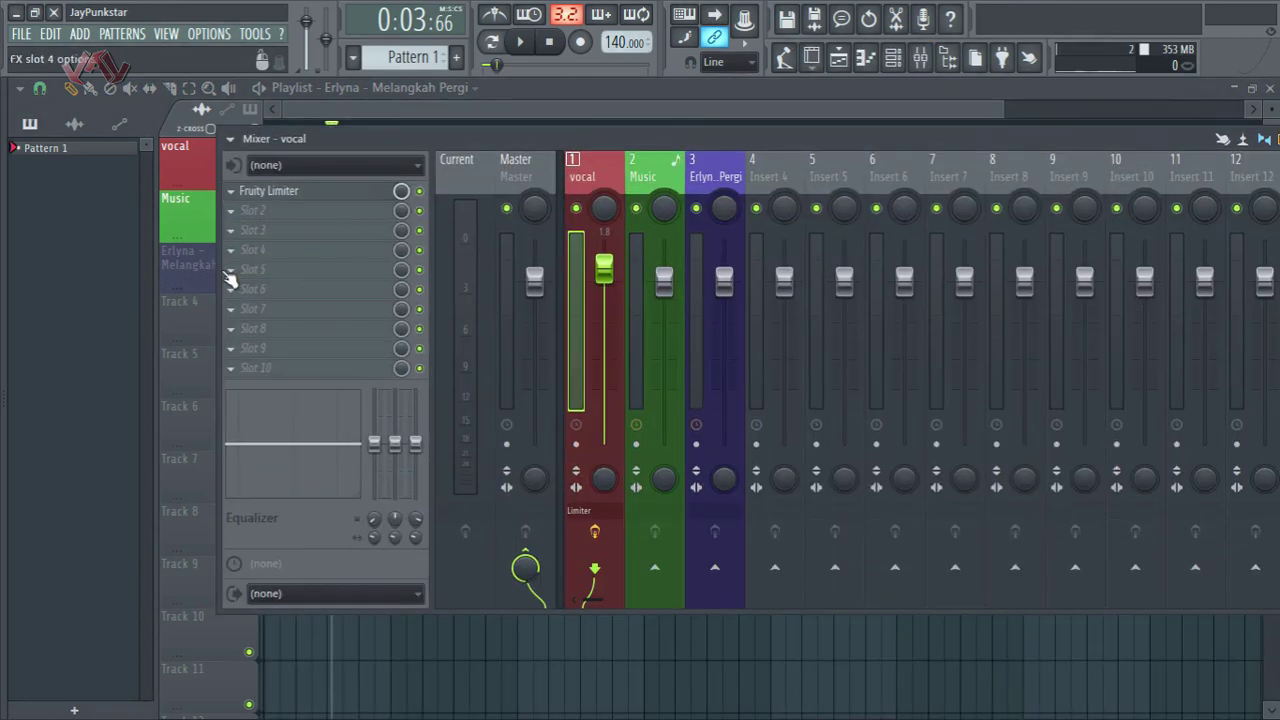
left_click(231, 210)
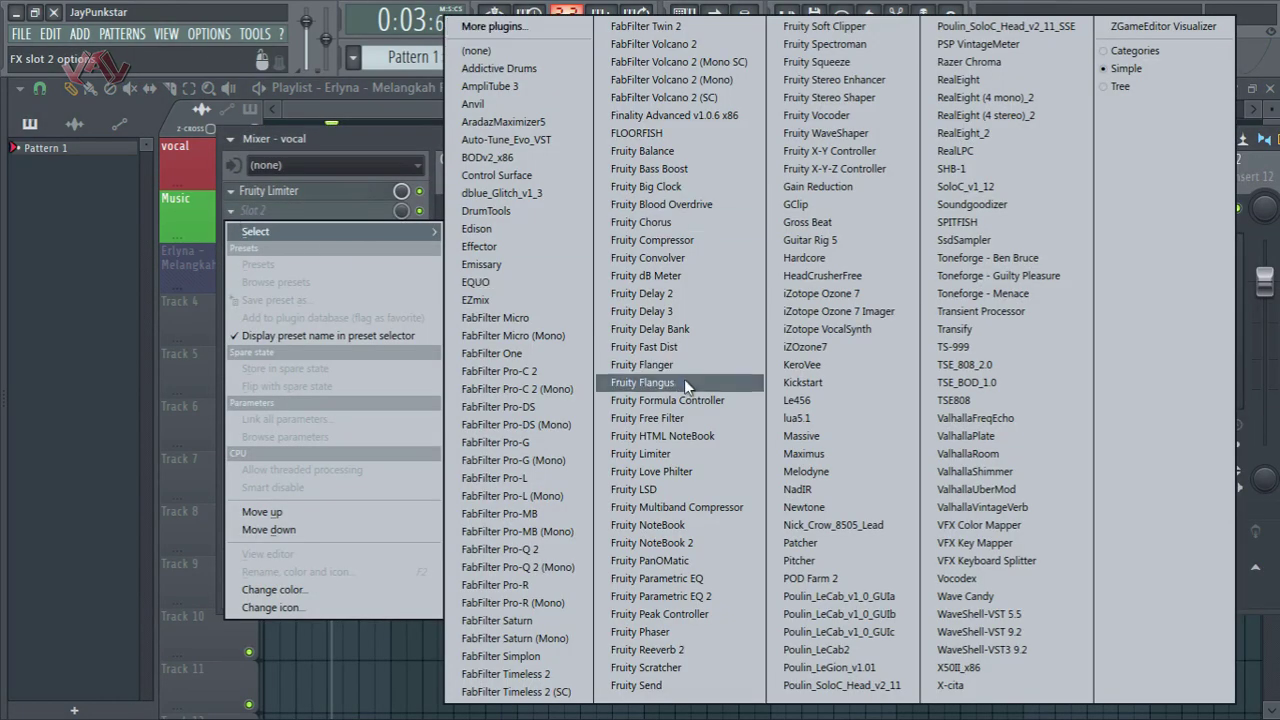
left_click(660, 649)
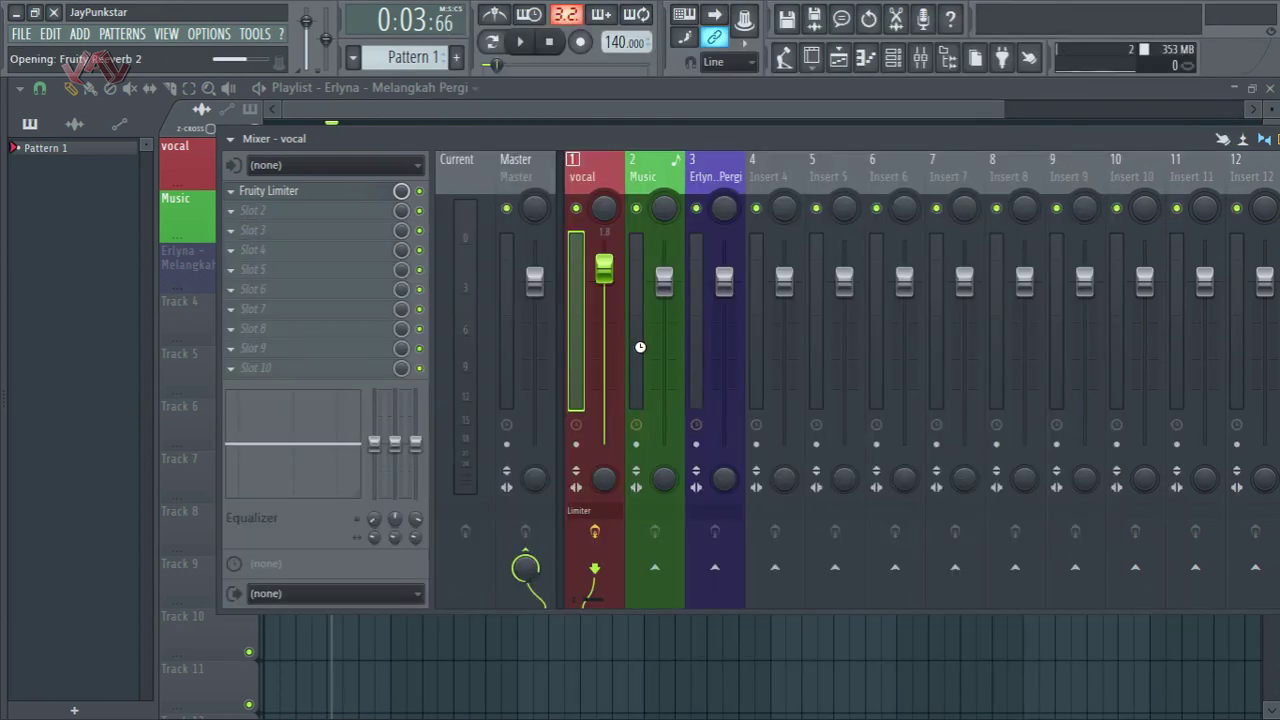
left_click(810, 205)
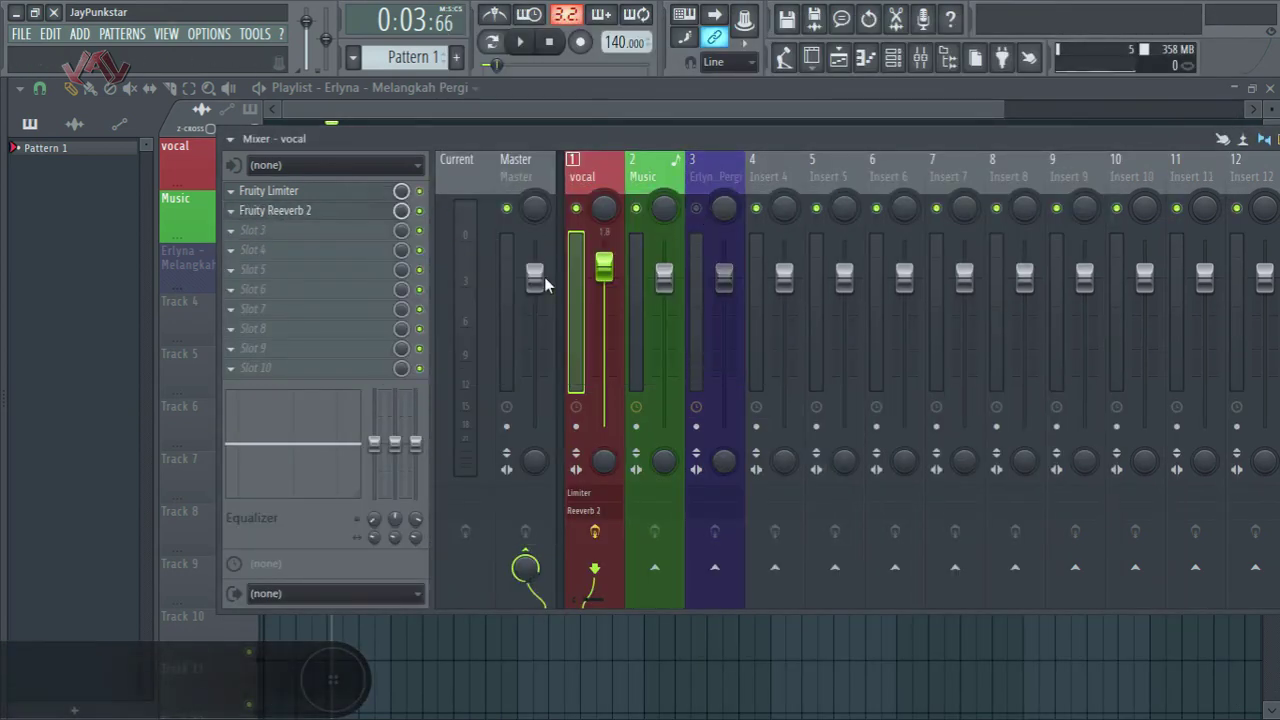
Step: Reduce the Fruity Reeverb 2 mix level on the vocal track while the song plays, then stop playback
key("space")
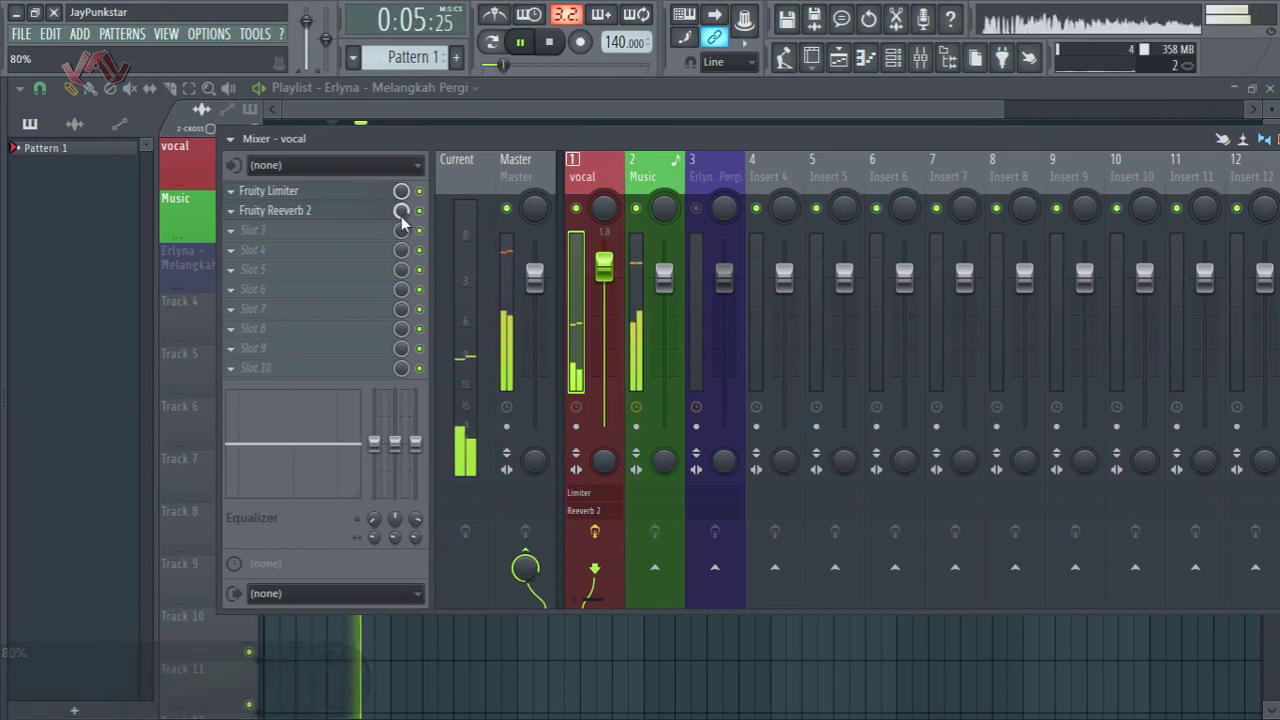
mouse_move(402, 218)
left_mouse_down()
mouse_move(398, 240)
mouse_move(398, 203)
mouse_move(402, 216)
left_mouse_up()
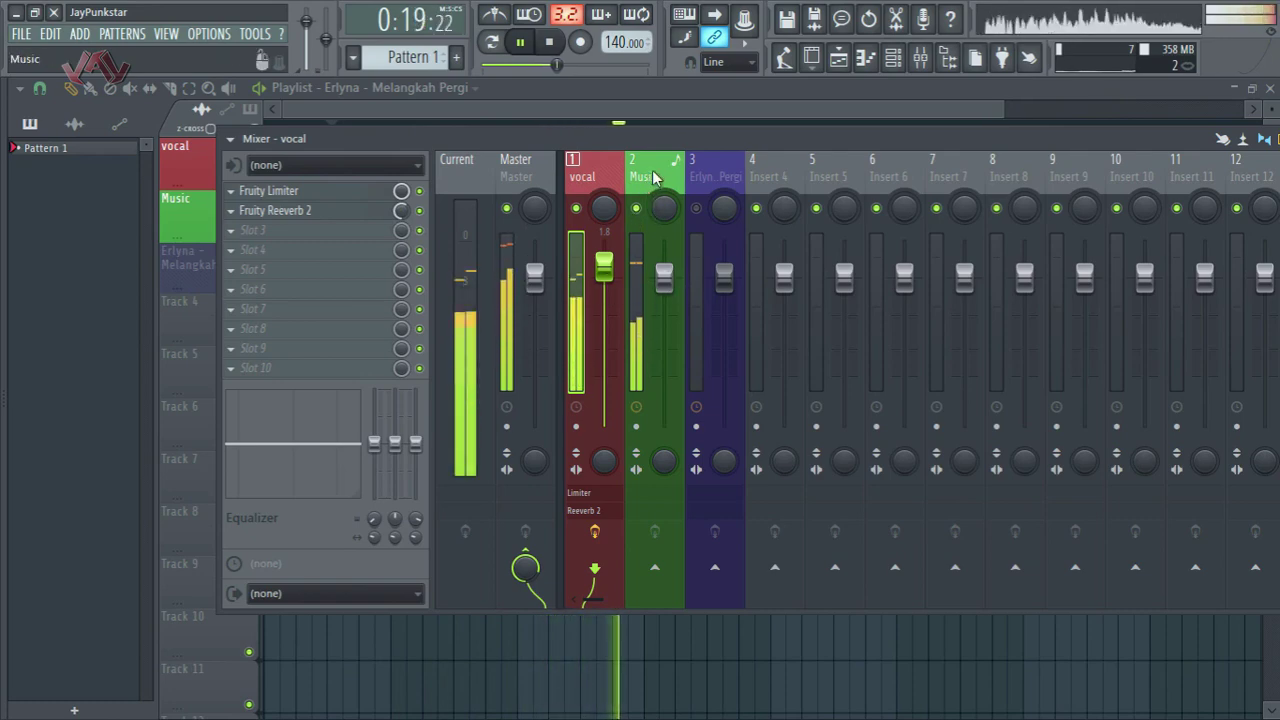
key("space")
Step: Clear the mixer from the playlist and play the song from bar 11 to listen to the quiet vocal phrase
left_click_drag(664, 136, 634, 375)
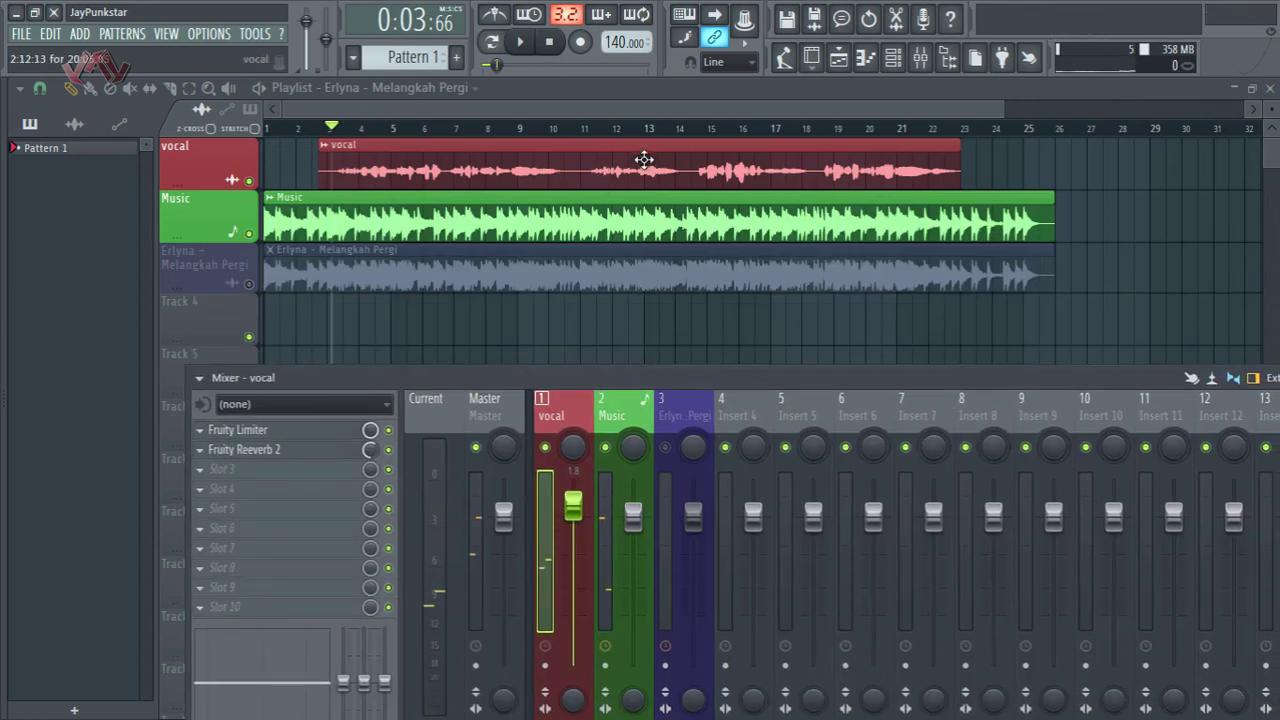
left_click(589, 134)
key("space")
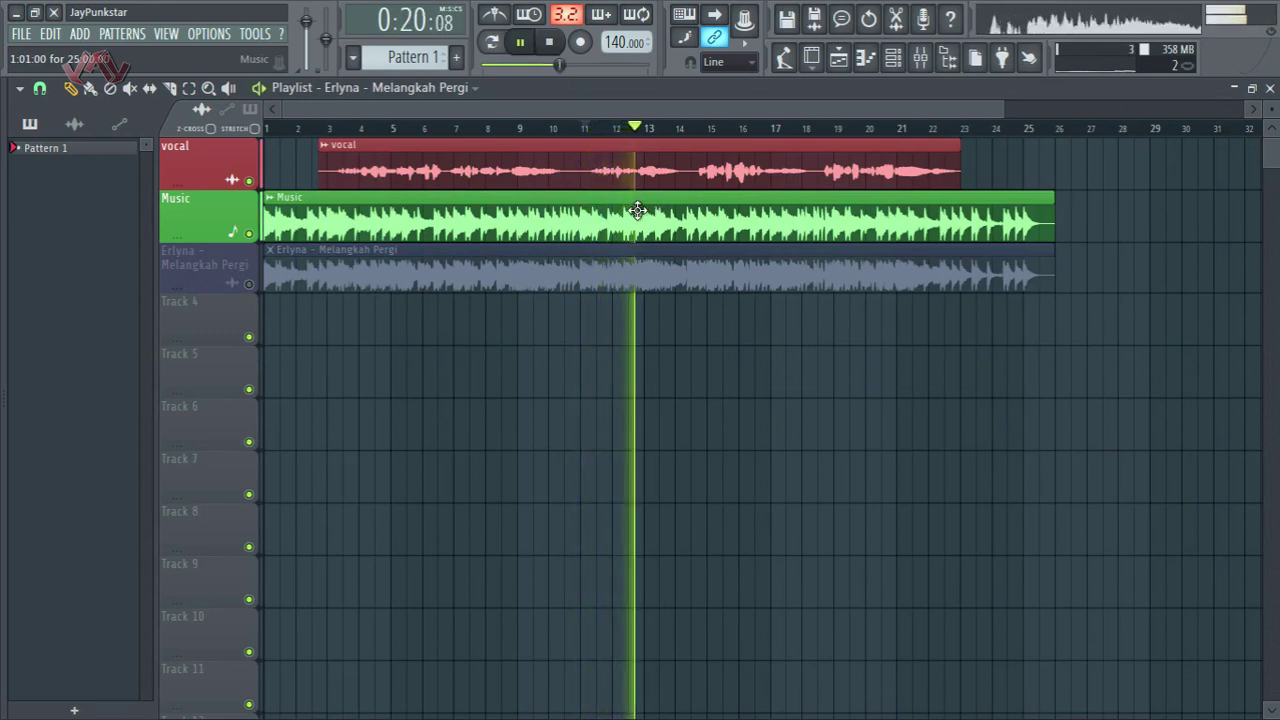
key("space")
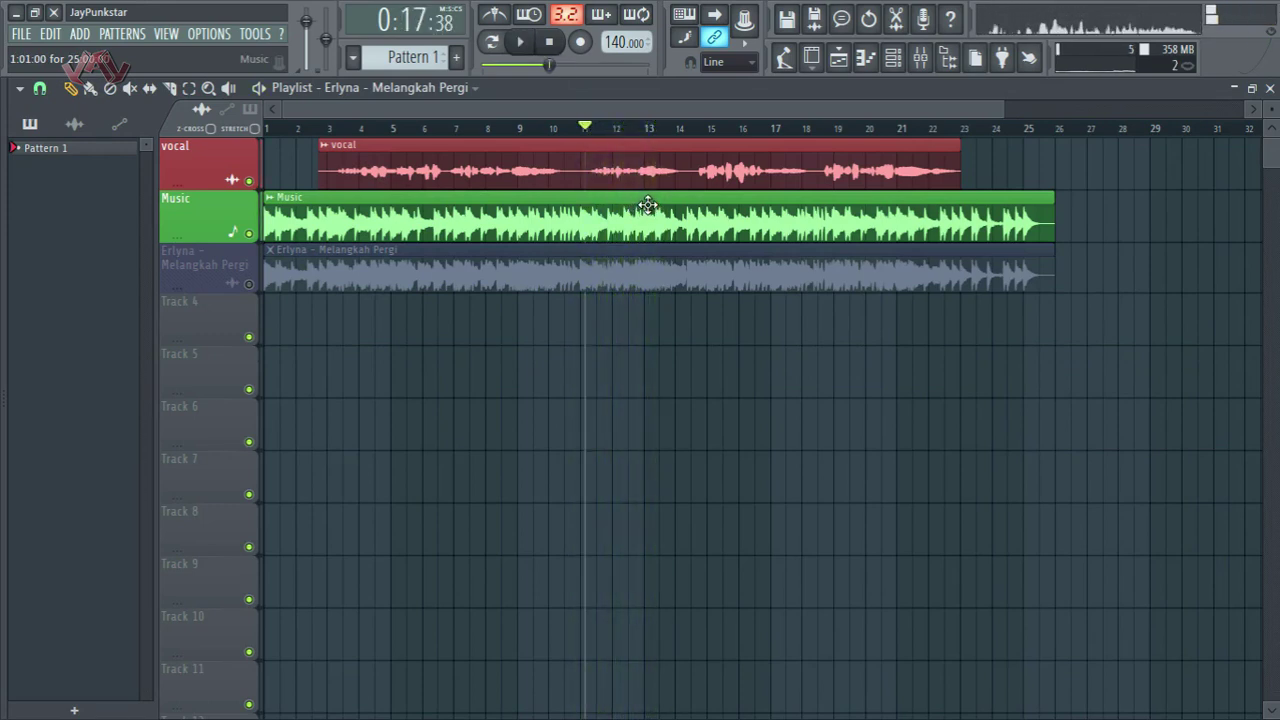
Step: Slice the vocal clip just after bar 11 and just before bar 13 to isolate the phrase, then return to drawing mode
scroll(620, 134, "up", 3)
scroll(616, 134, "up", 2)
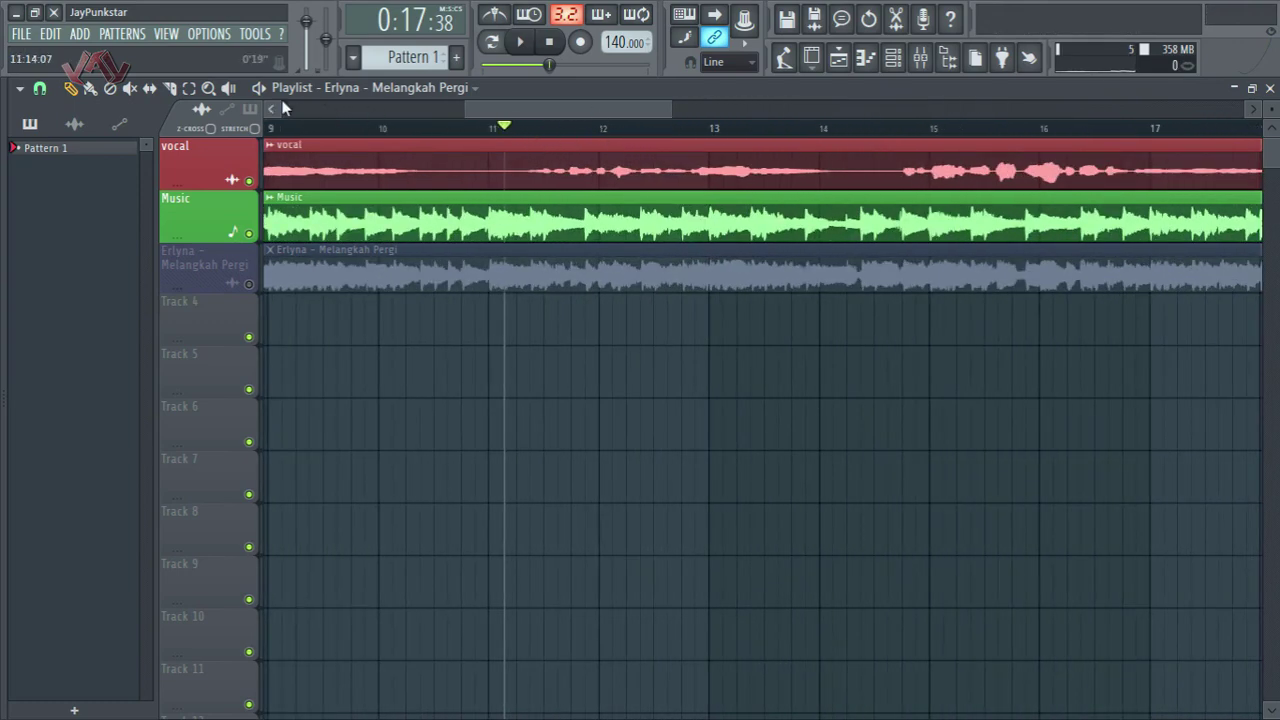
left_click(170, 88)
left_click_drag(530, 152, 524, 196)
left_click_drag(697, 150, 697, 182)
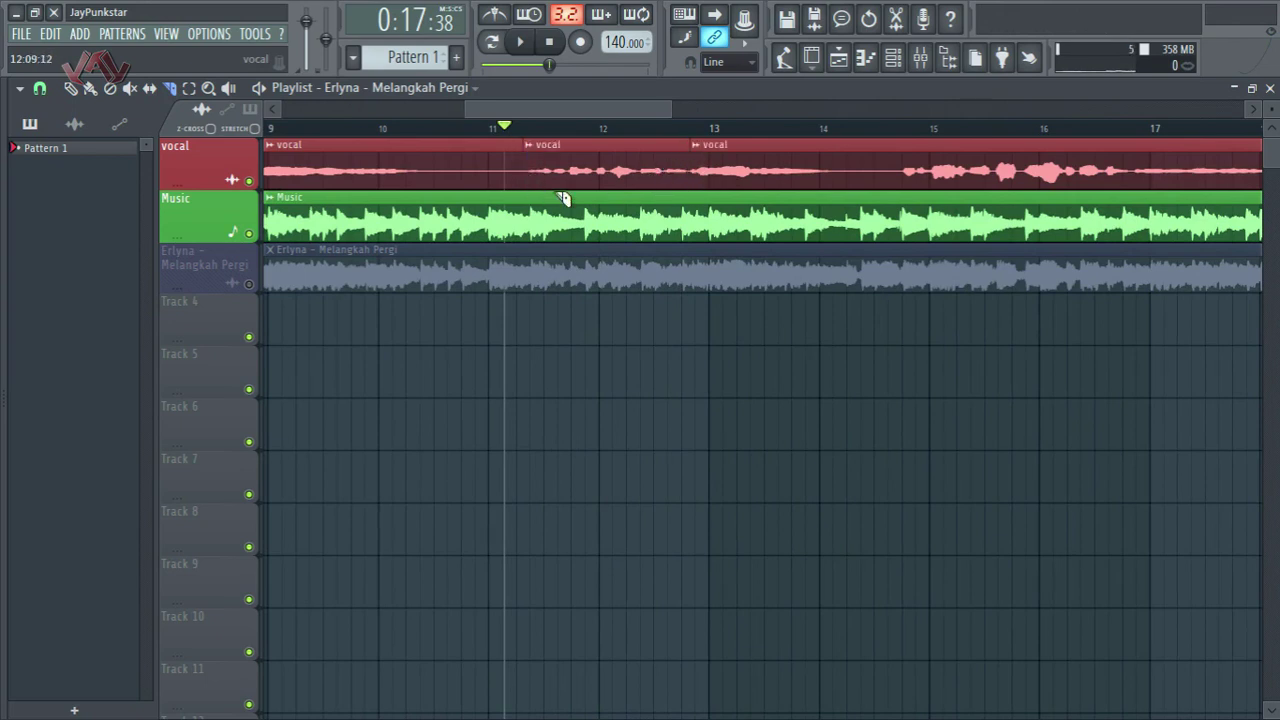
left_click(70, 88)
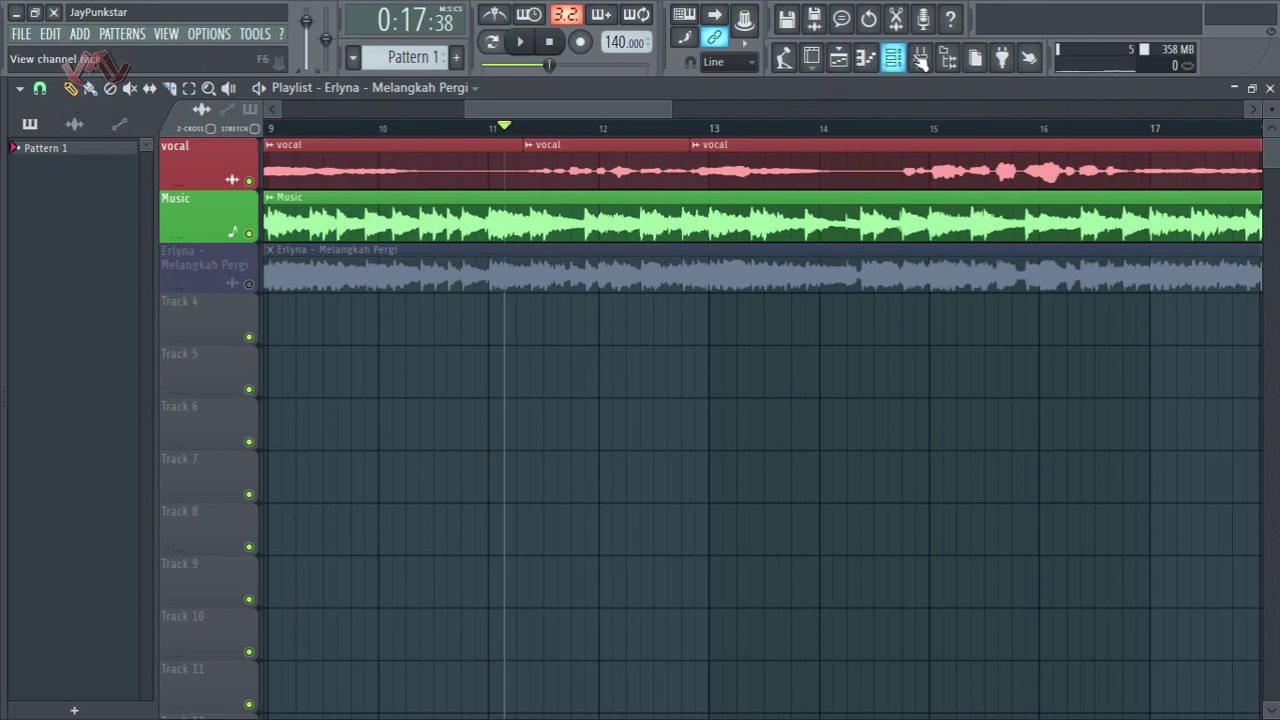
Step: Open the vocal track's Fruity Limiter to examine its compressor settings, then return to the playlist
left_click(919, 58)
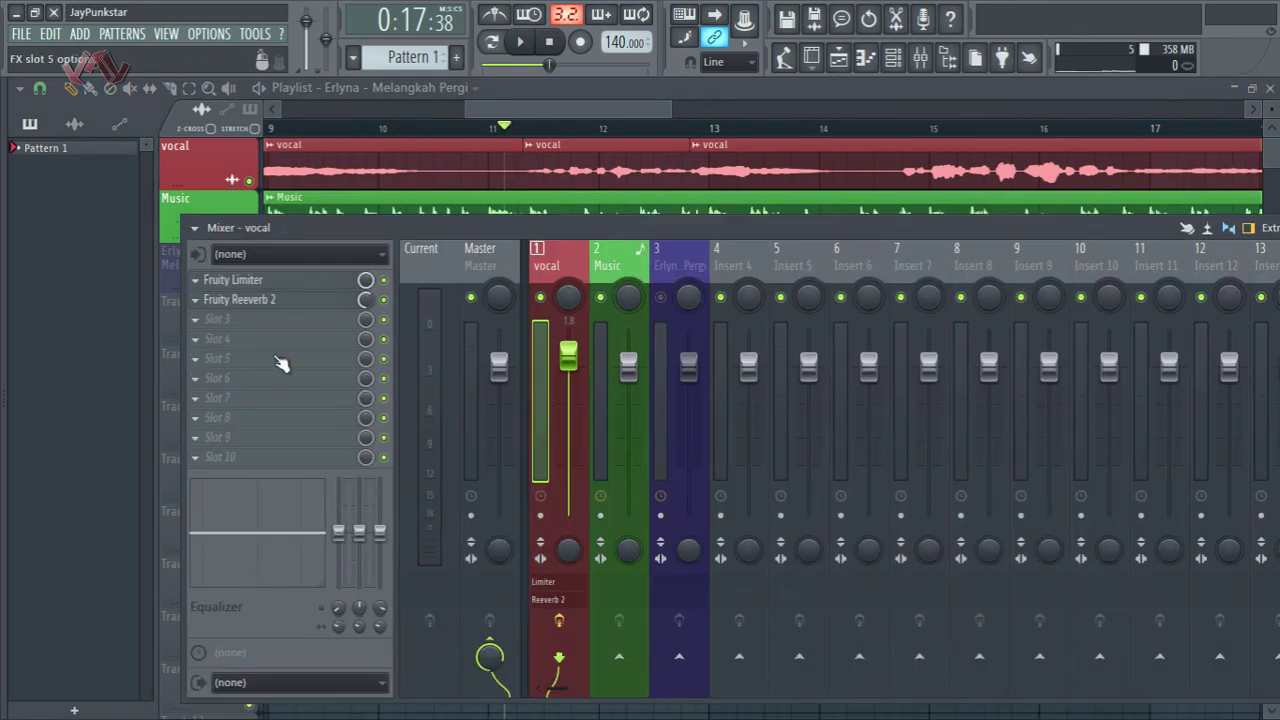
left_click(255, 282)
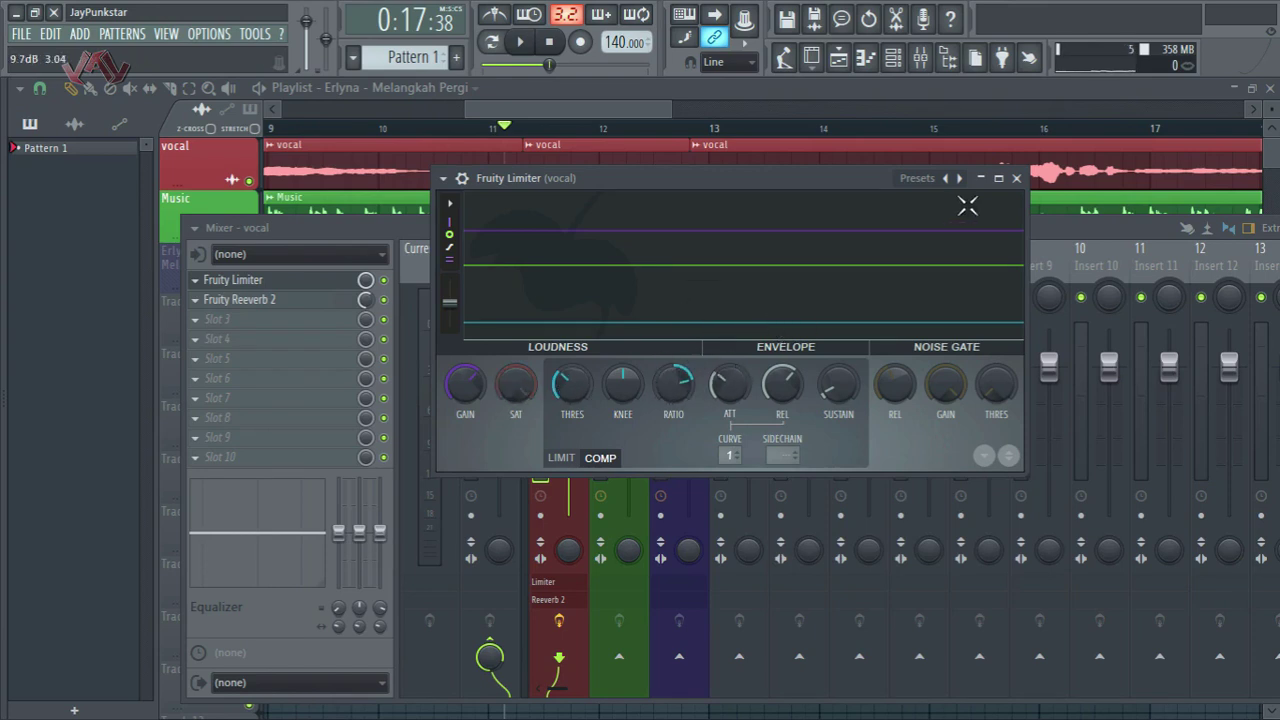
left_click(1016, 179)
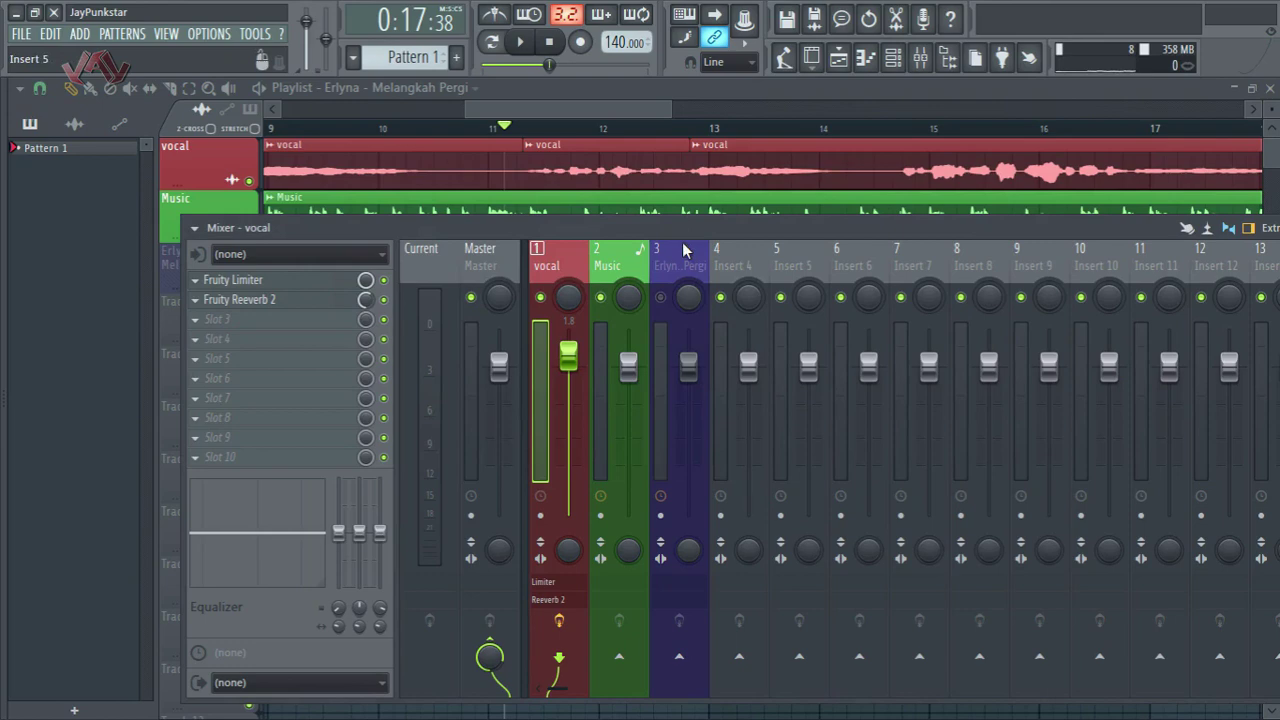
left_click(624, 170)
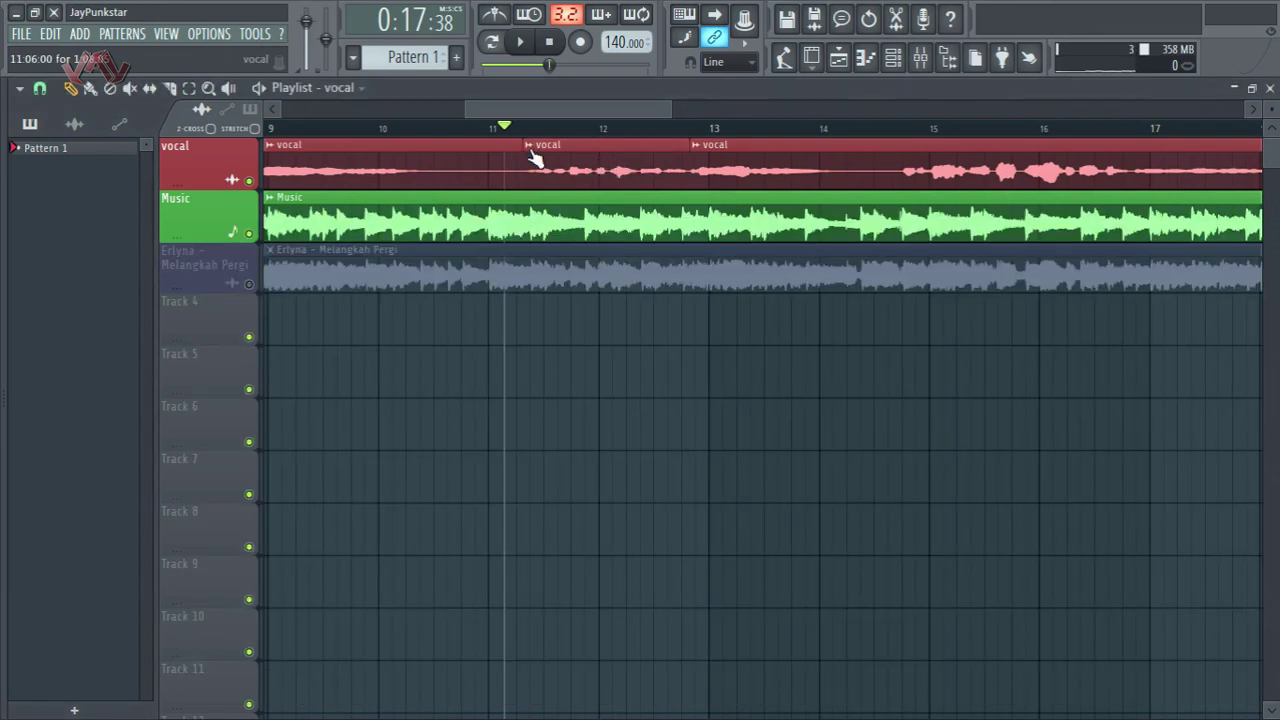
Step: Select the time range of the middle vocal slice and create an automation clip for the vocal mixer track's volume
left_click(927, 66)
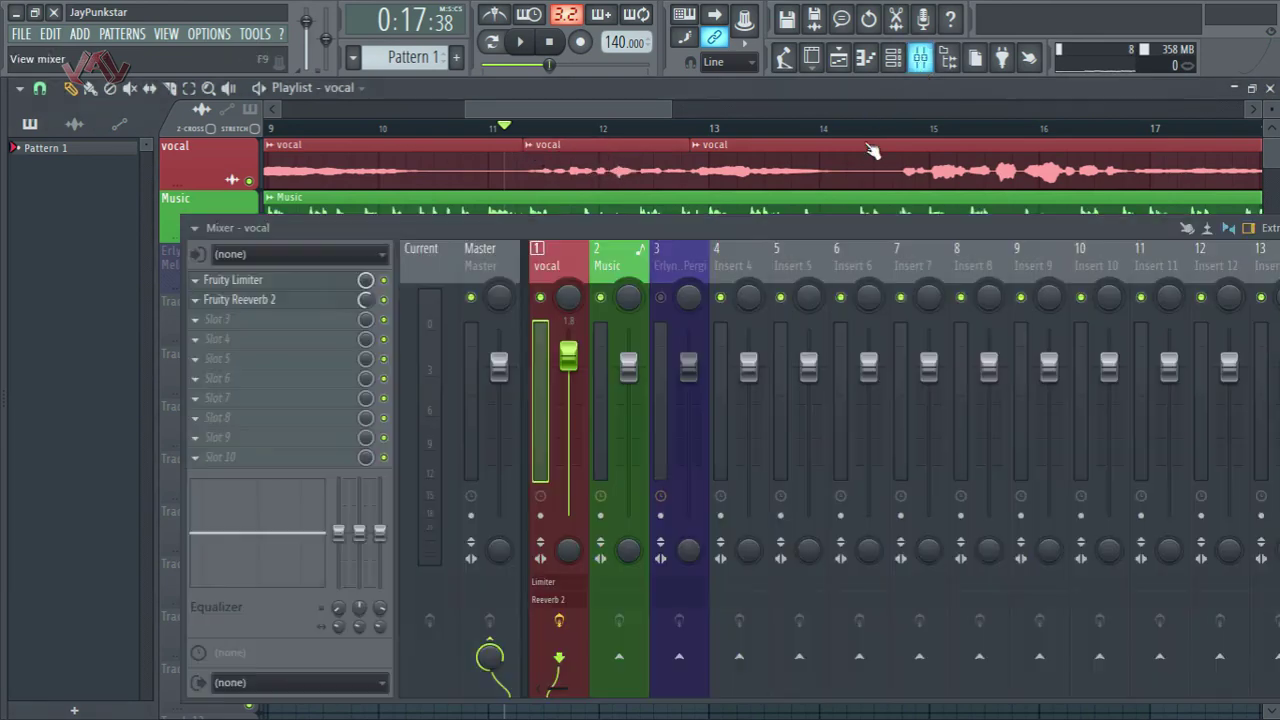
left_click_drag(645, 229, 655, 337)
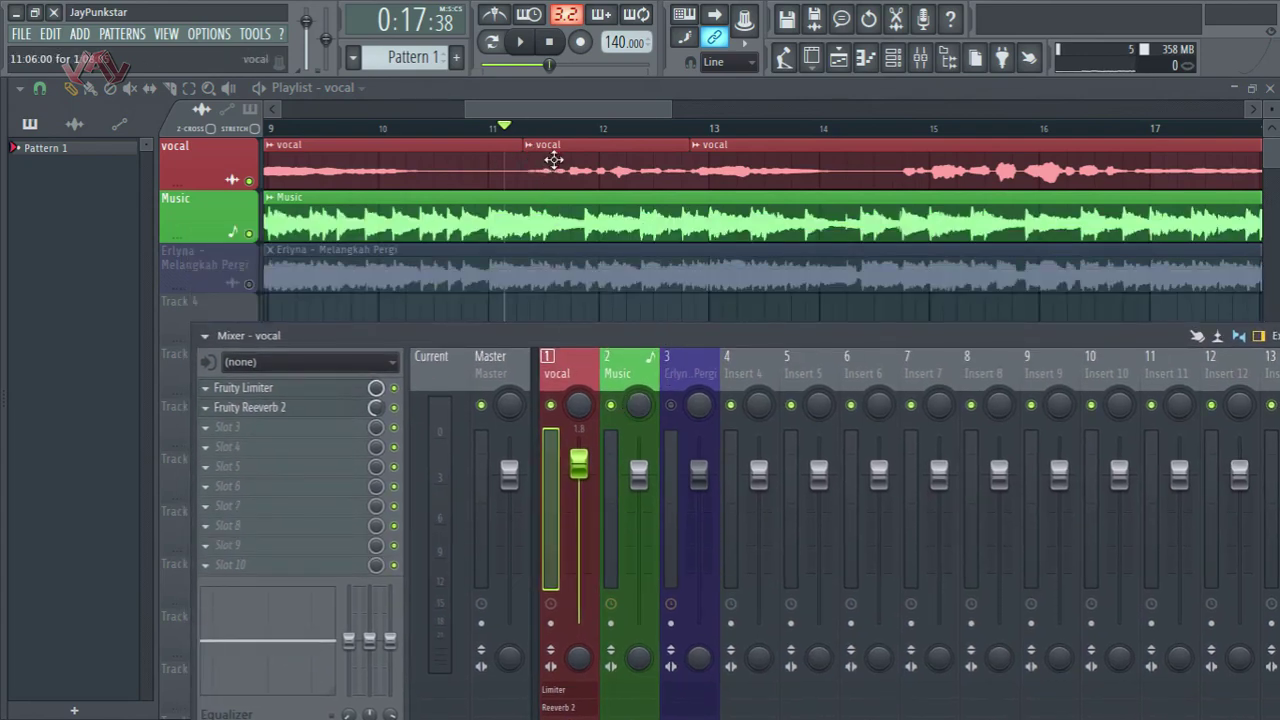
left_click_drag(532, 126, 694, 129)
left_click(921, 58)
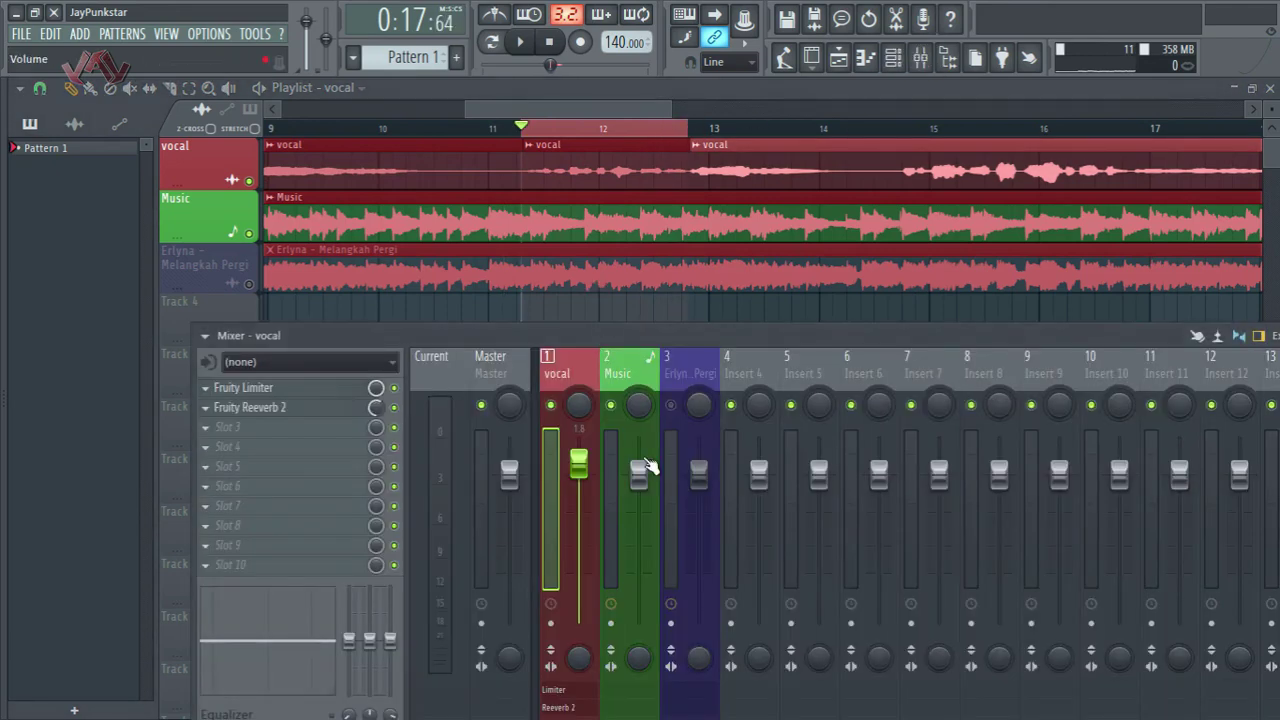
right_click(586, 472)
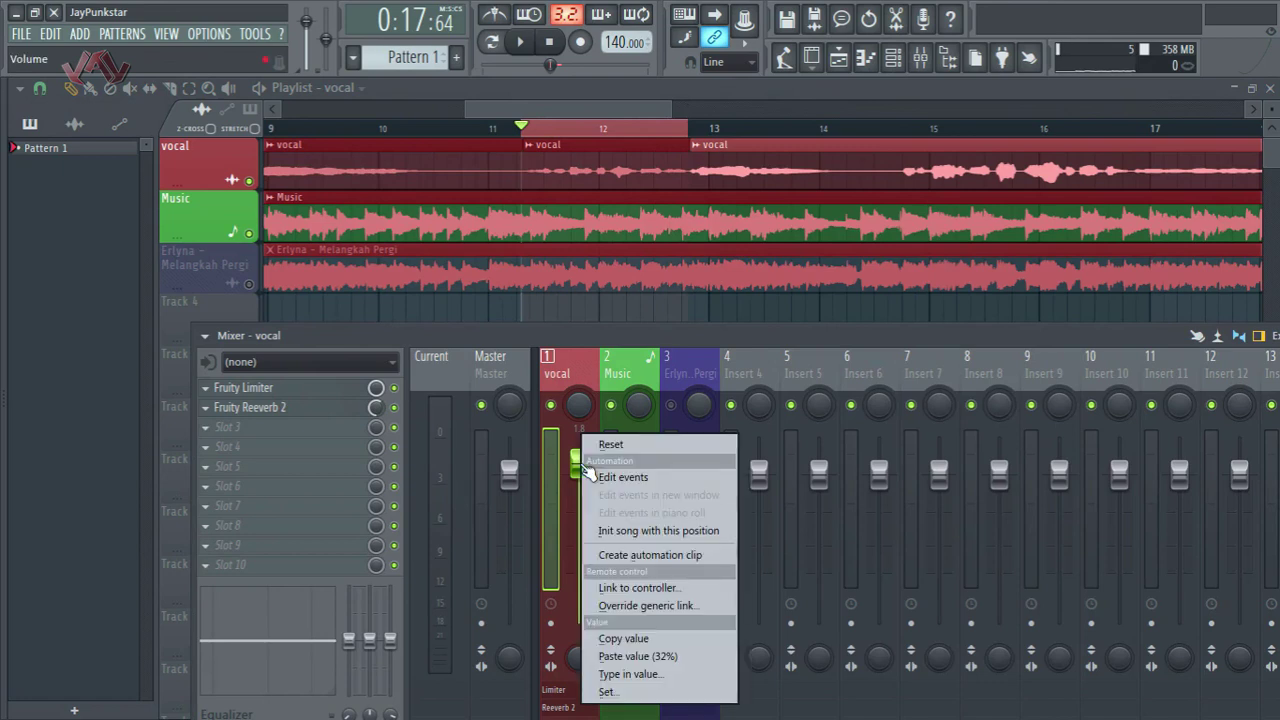
left_click(656, 556)
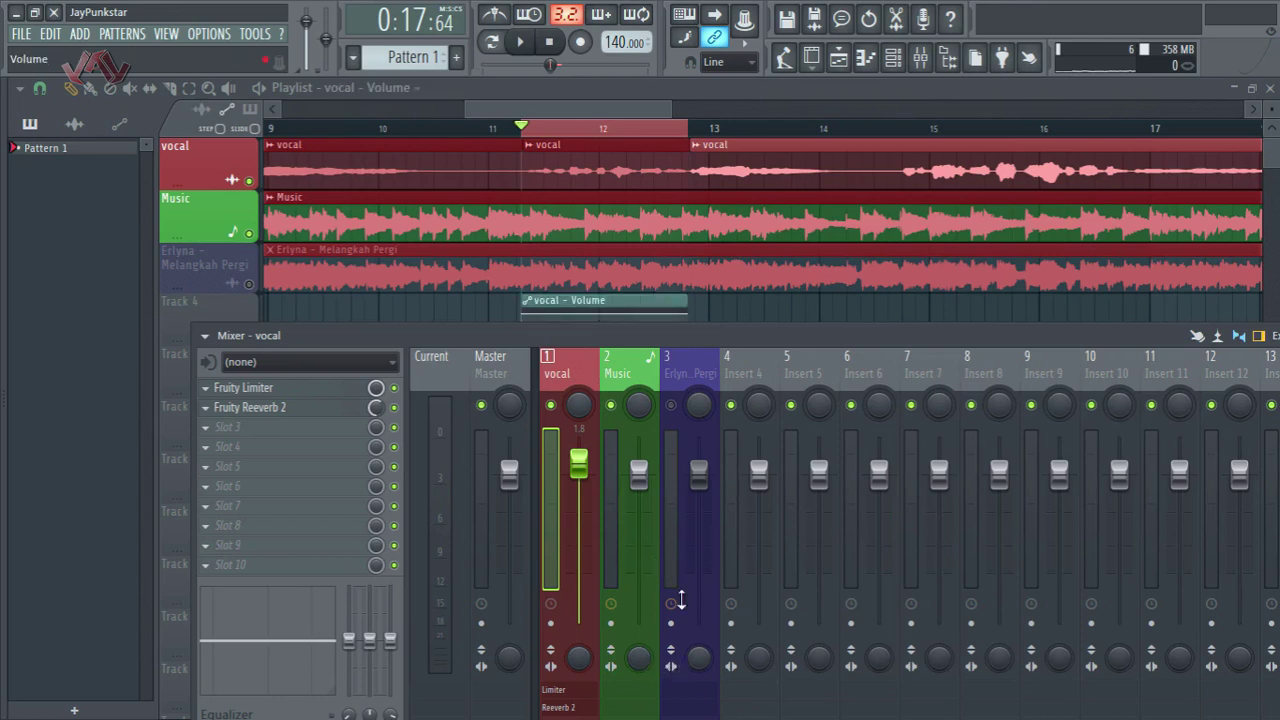
Step: Add points near both ends of the vocal volume automation clip and raise them to 100%
left_click(893, 57)
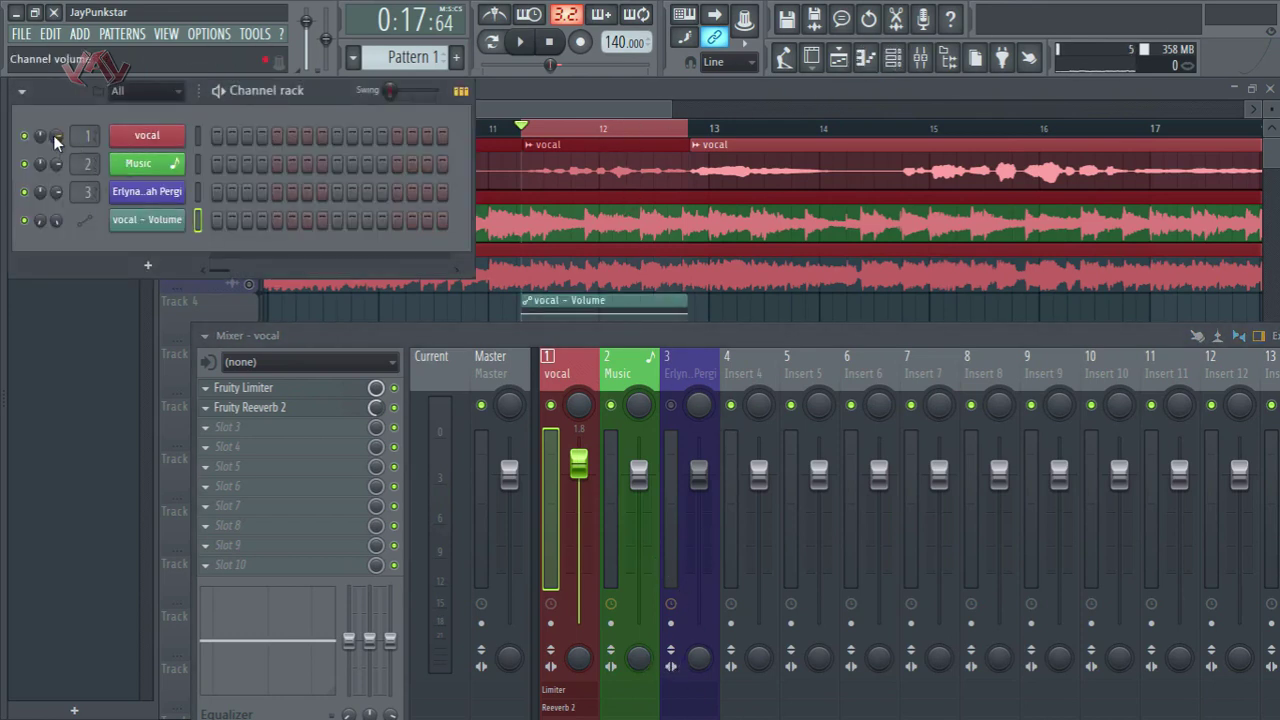
left_click(595, 112)
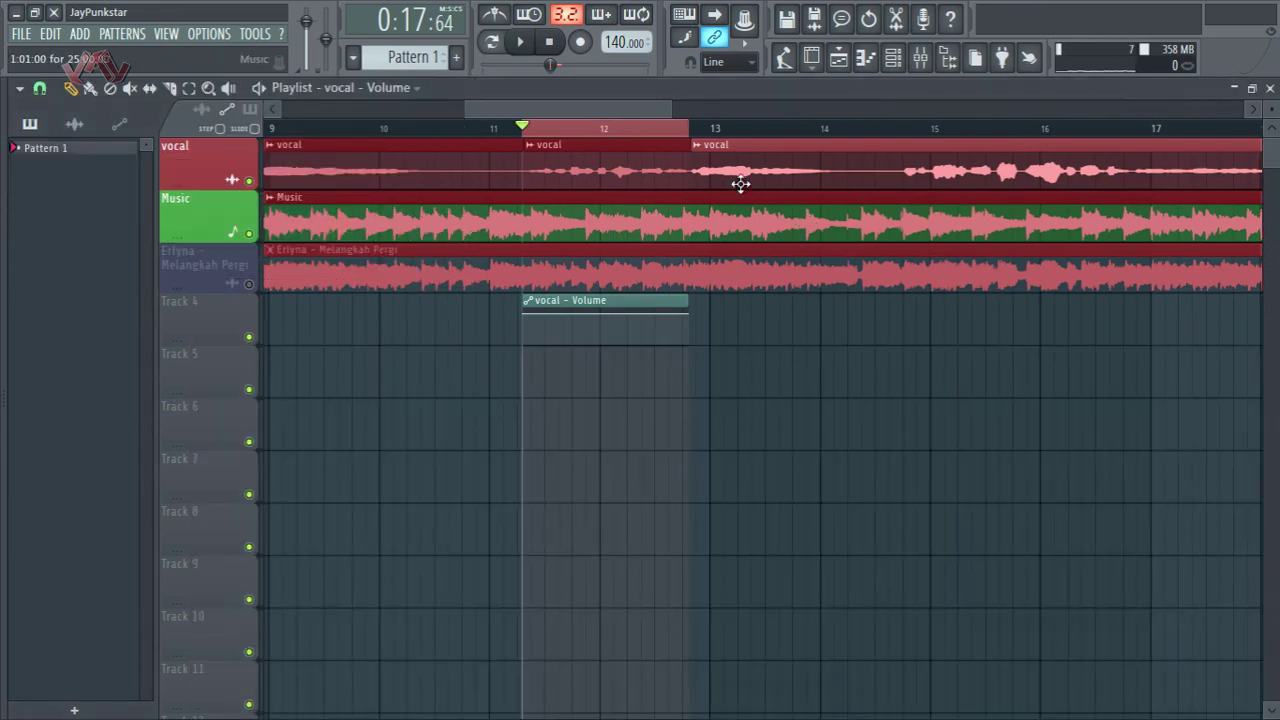
scroll(543, 129, "up", 3)
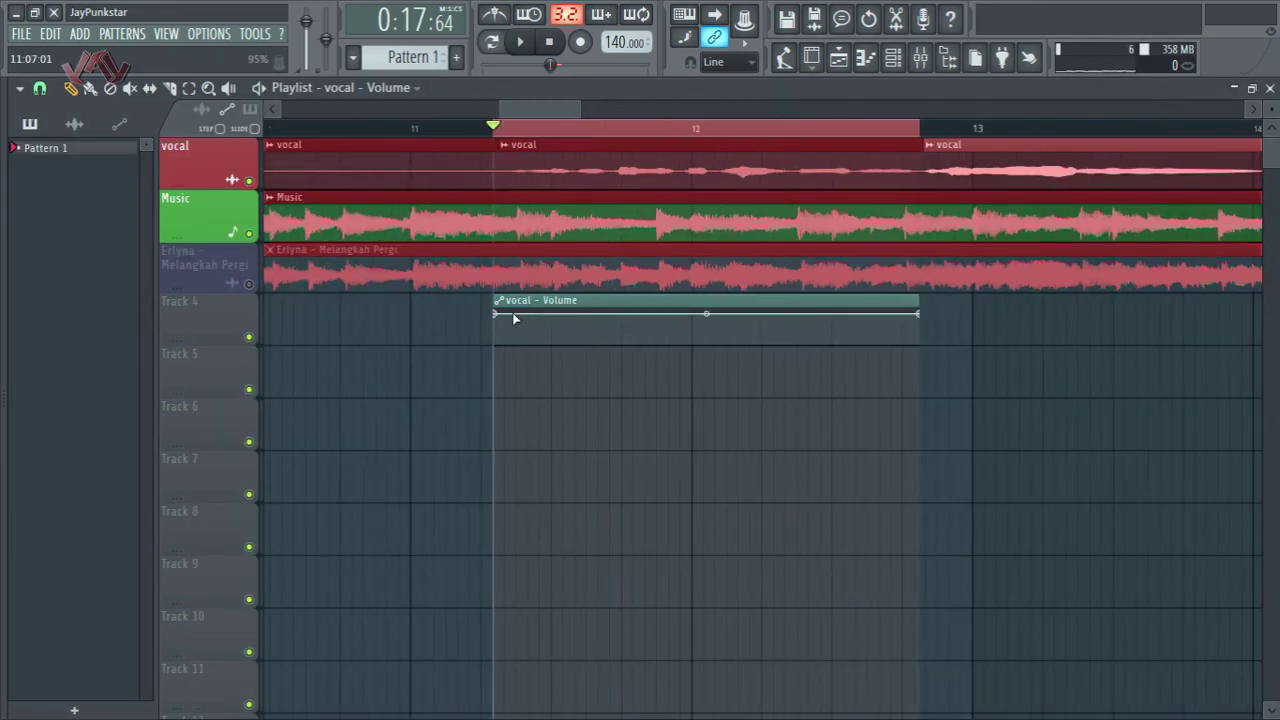
left_click_drag(507, 315, 503, 293)
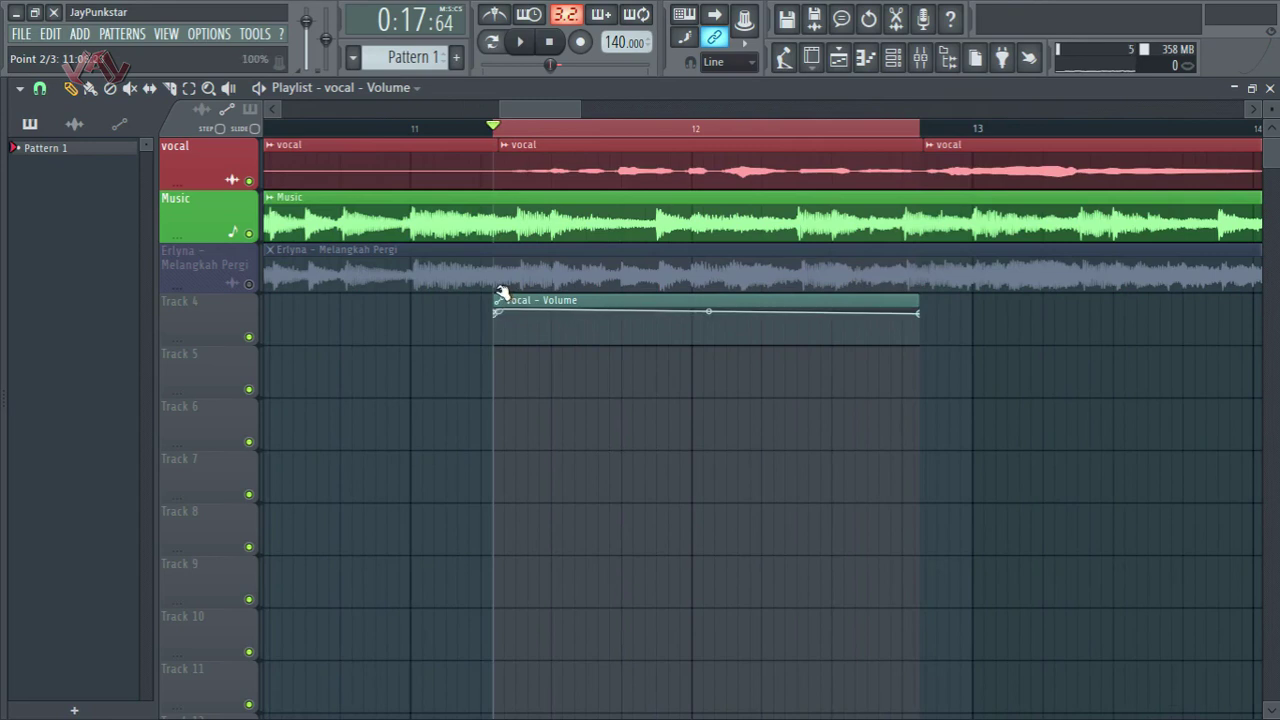
right_click(901, 330)
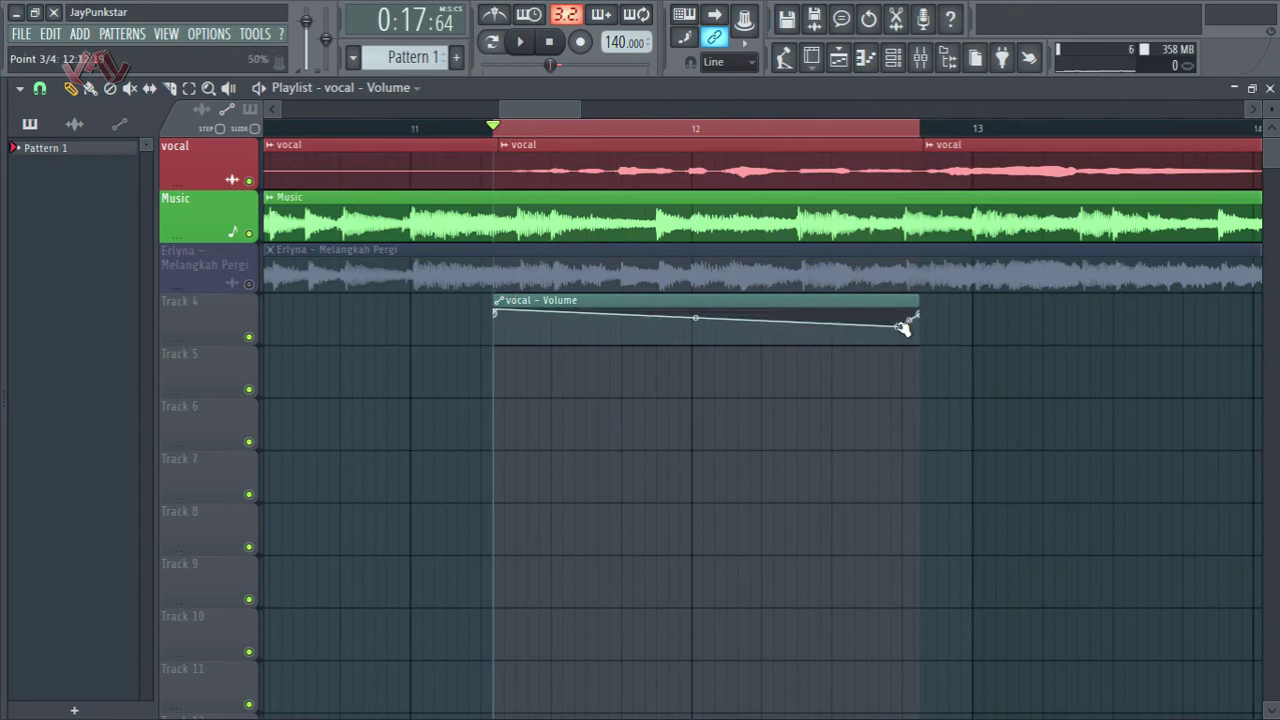
left_click_drag(904, 328, 891, 260)
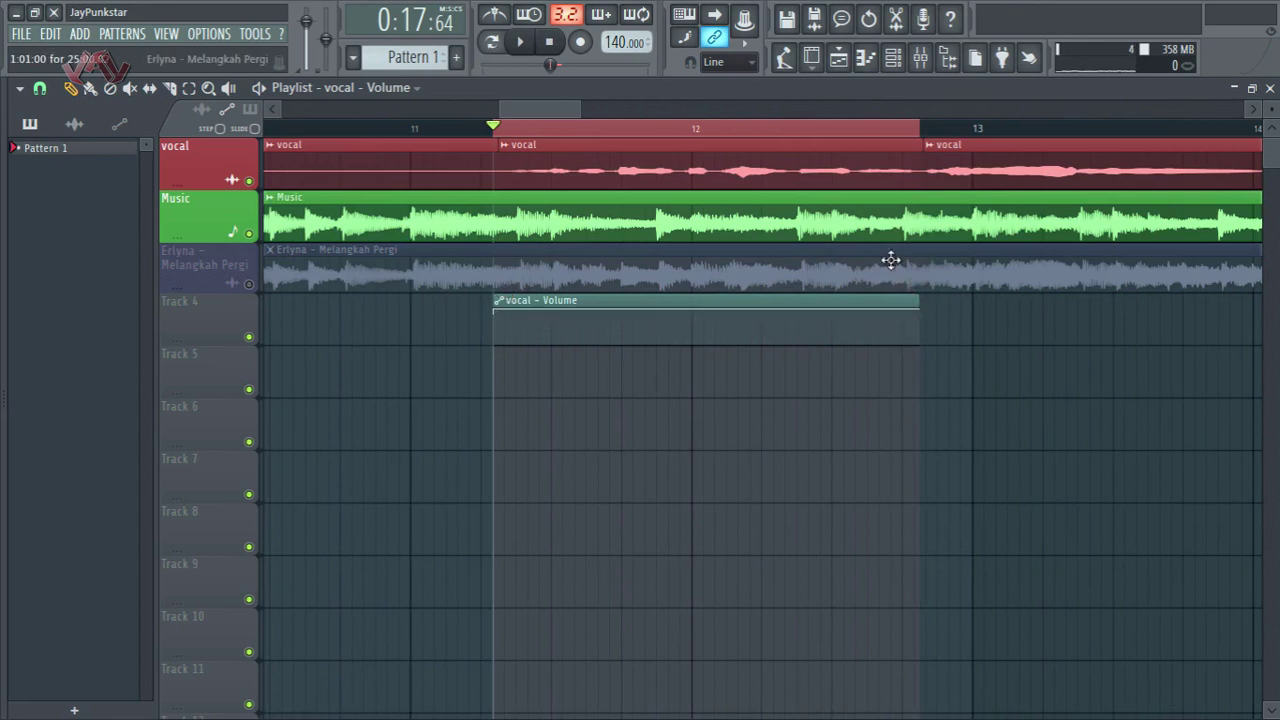
Step: Clear the time selection and play from bar 9 to hear the vocal volume automation within the song
scroll(572, 140, "down", 3)
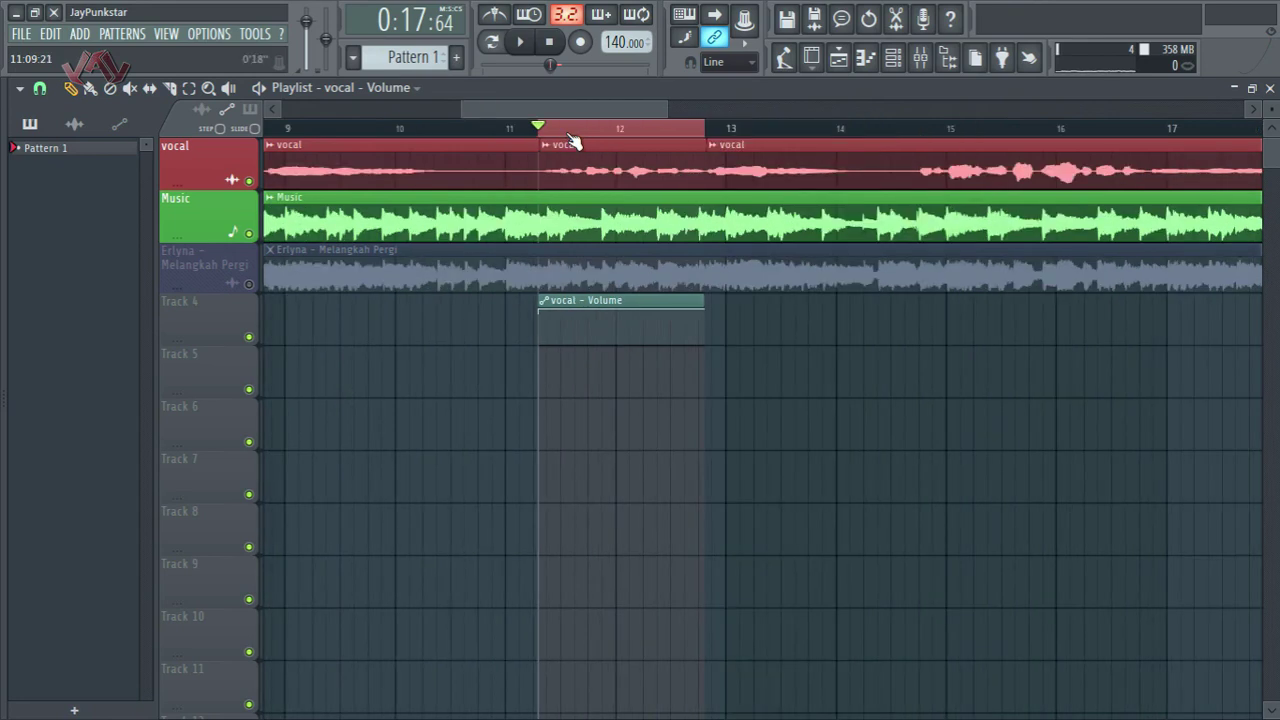
left_click(296, 140)
key("space")
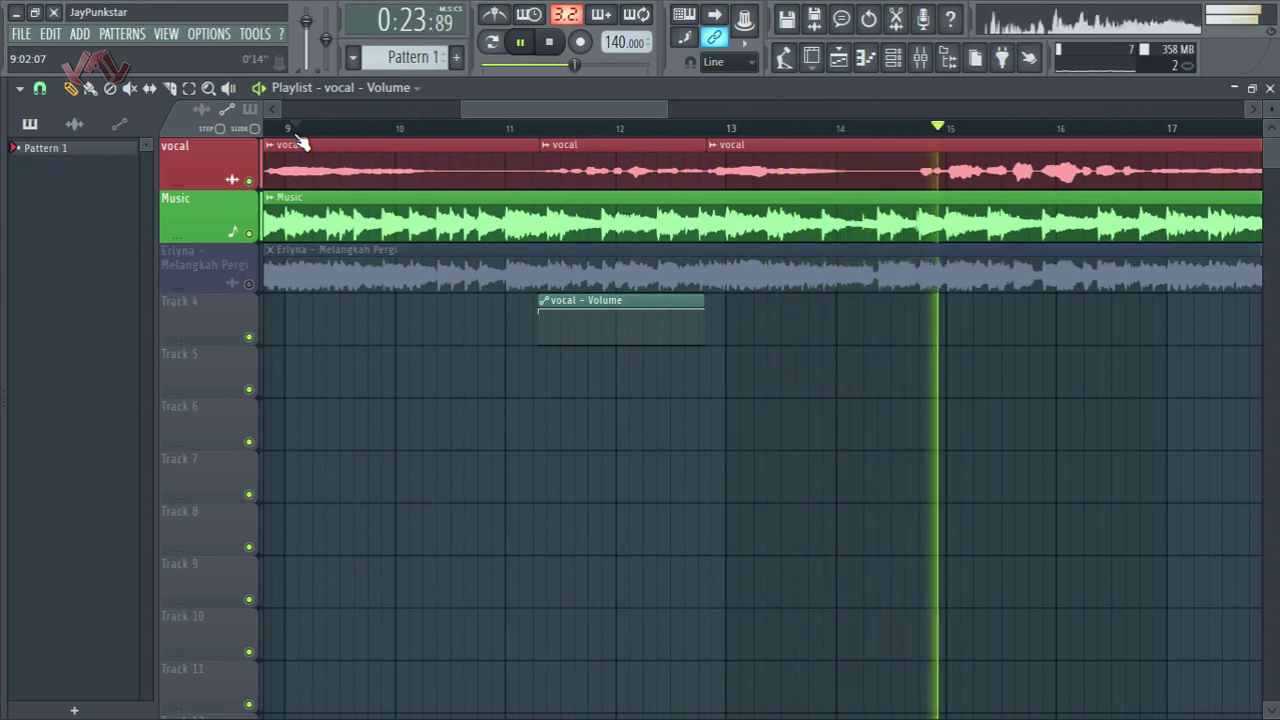
key("space")
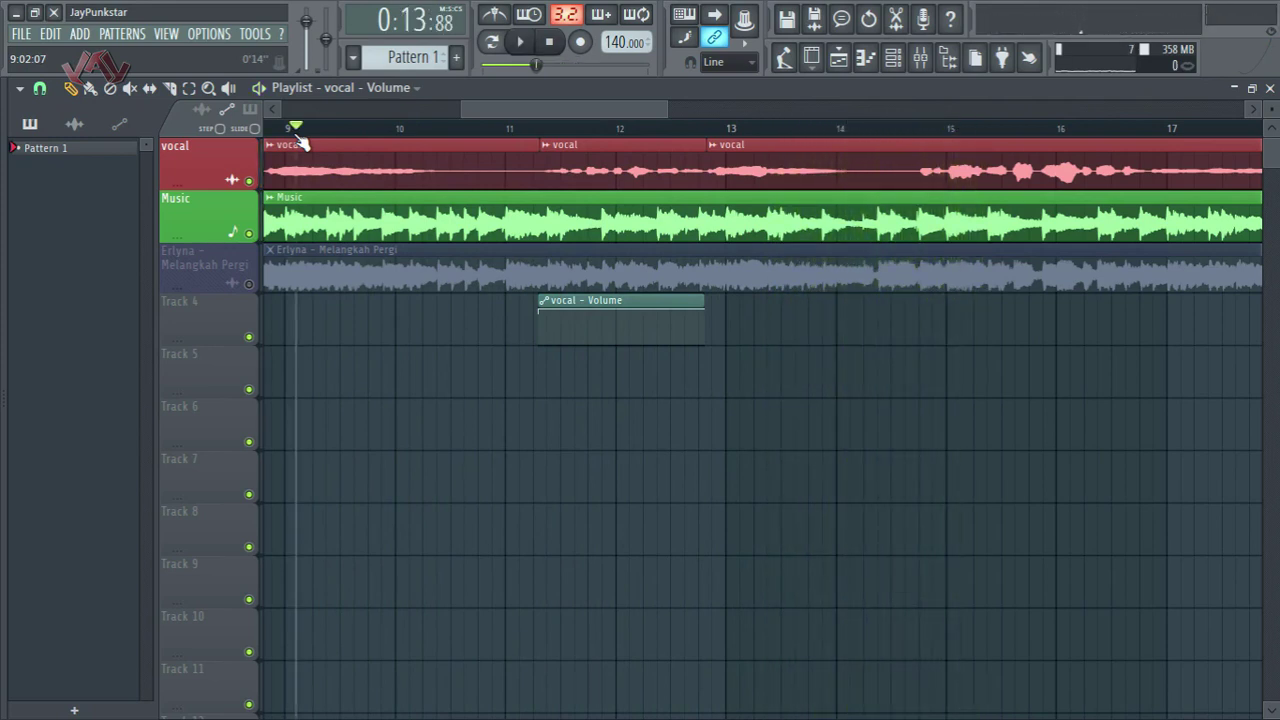
Step: Return the playhead to the song start and play the whole arrangement to review the mix, then stop
scroll(495, 131, "down", 5)
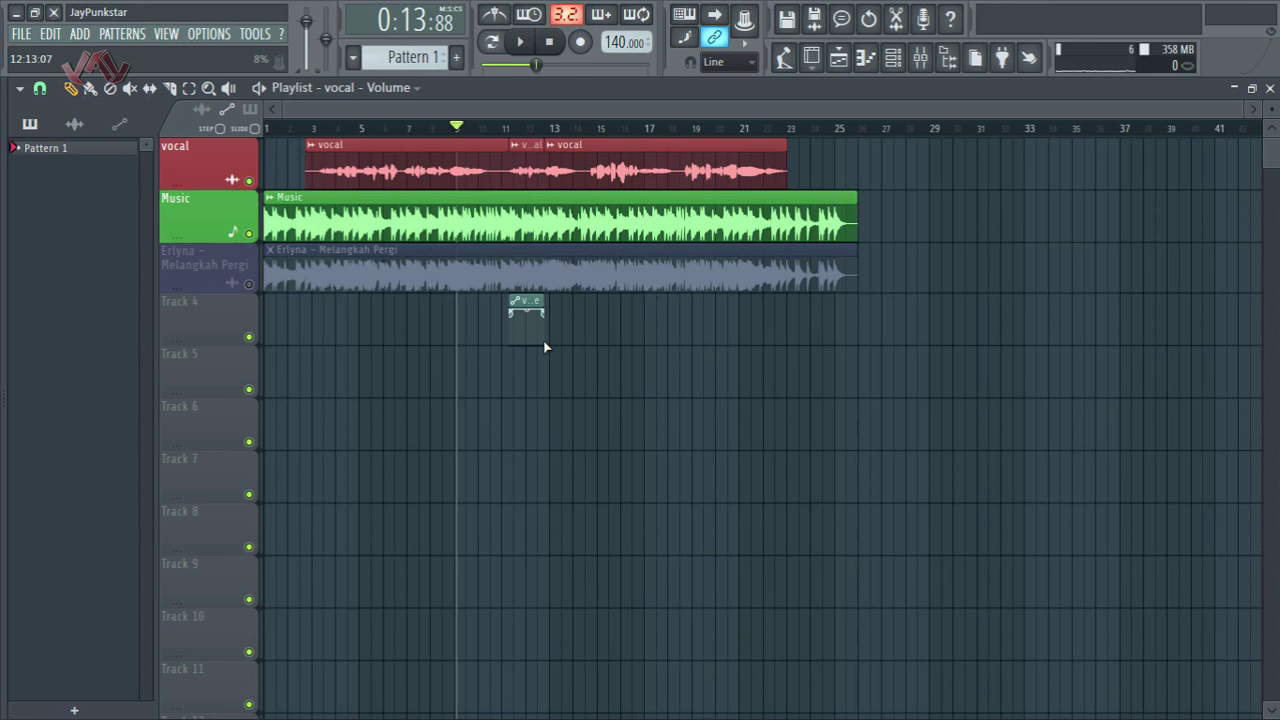
left_click(306, 128)
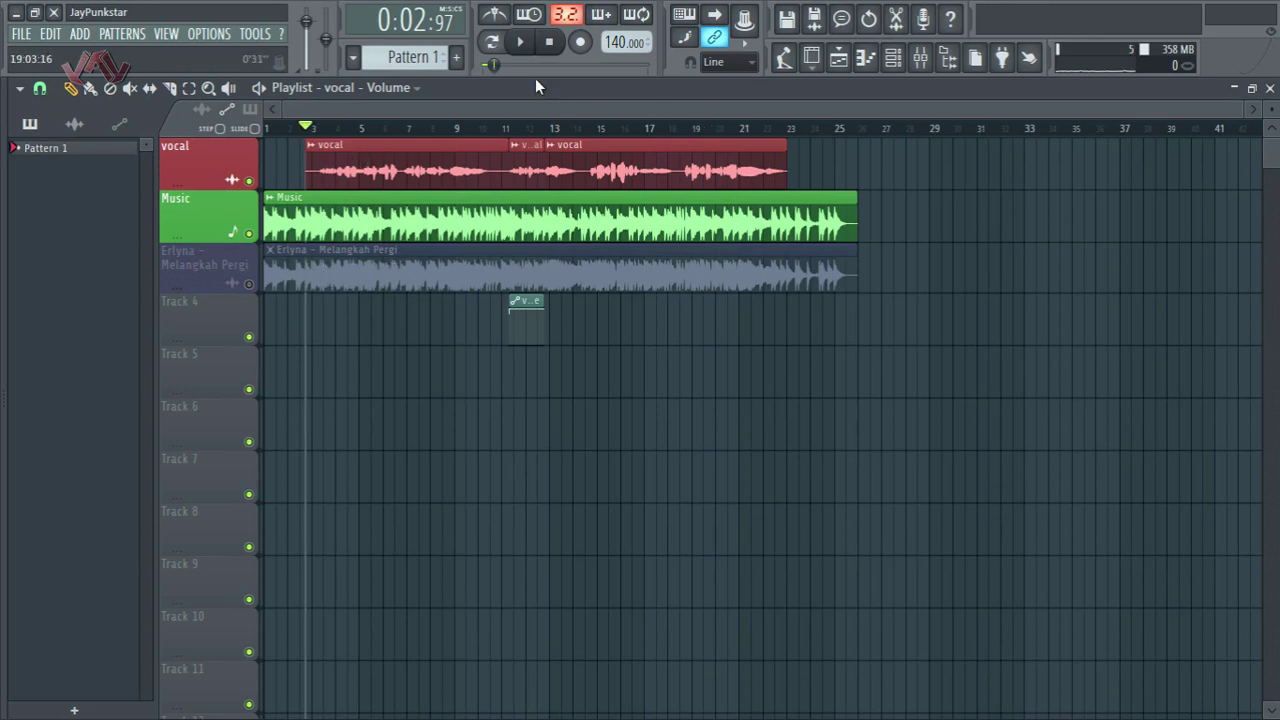
left_click(549, 42)
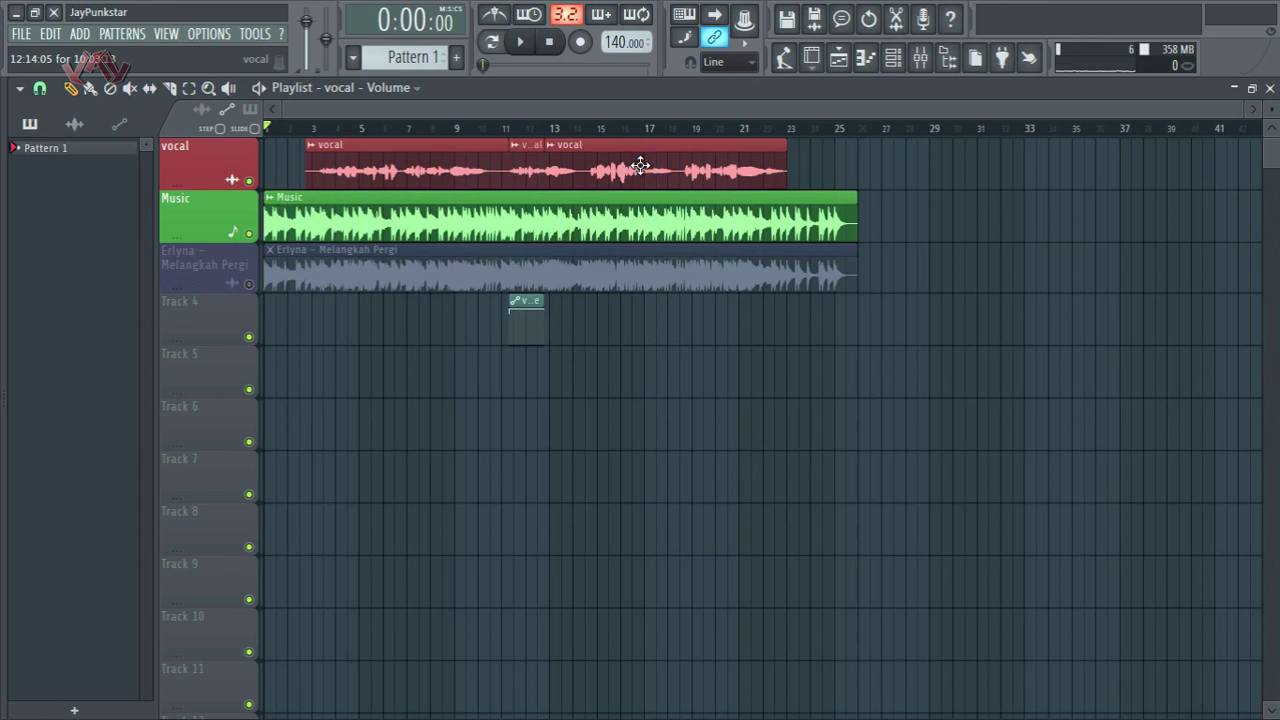
key("space")
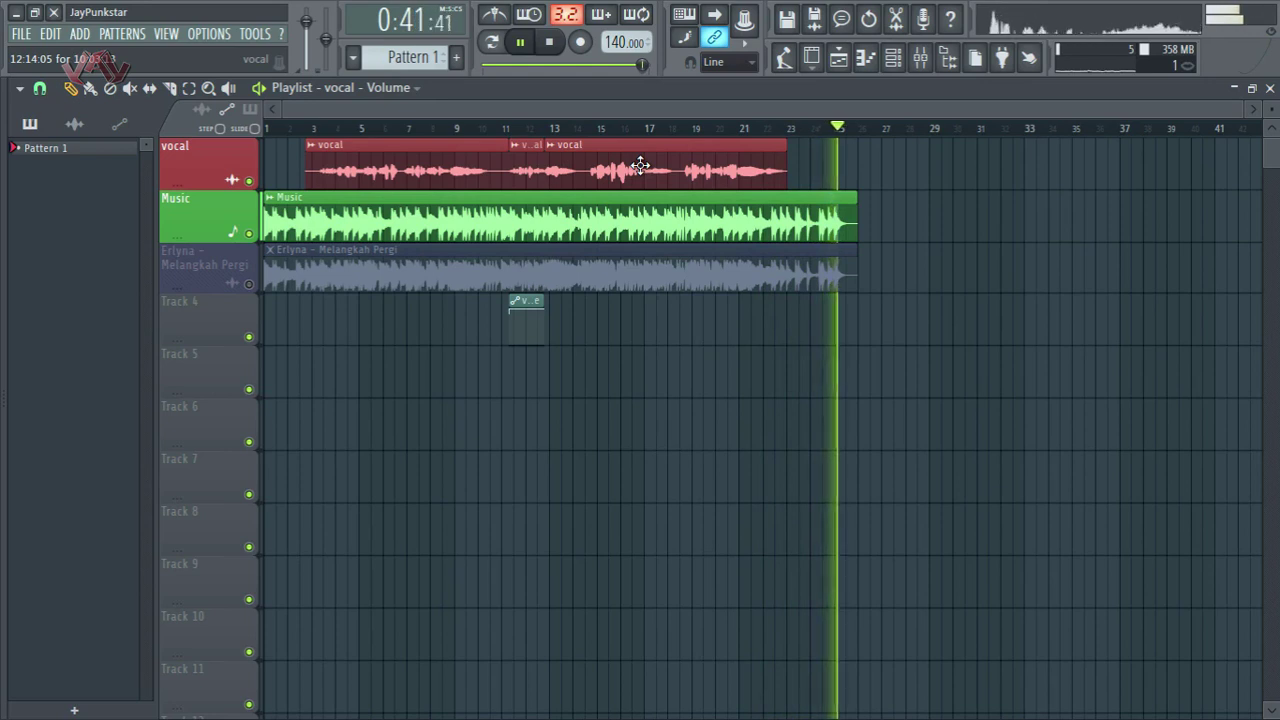
key("space")
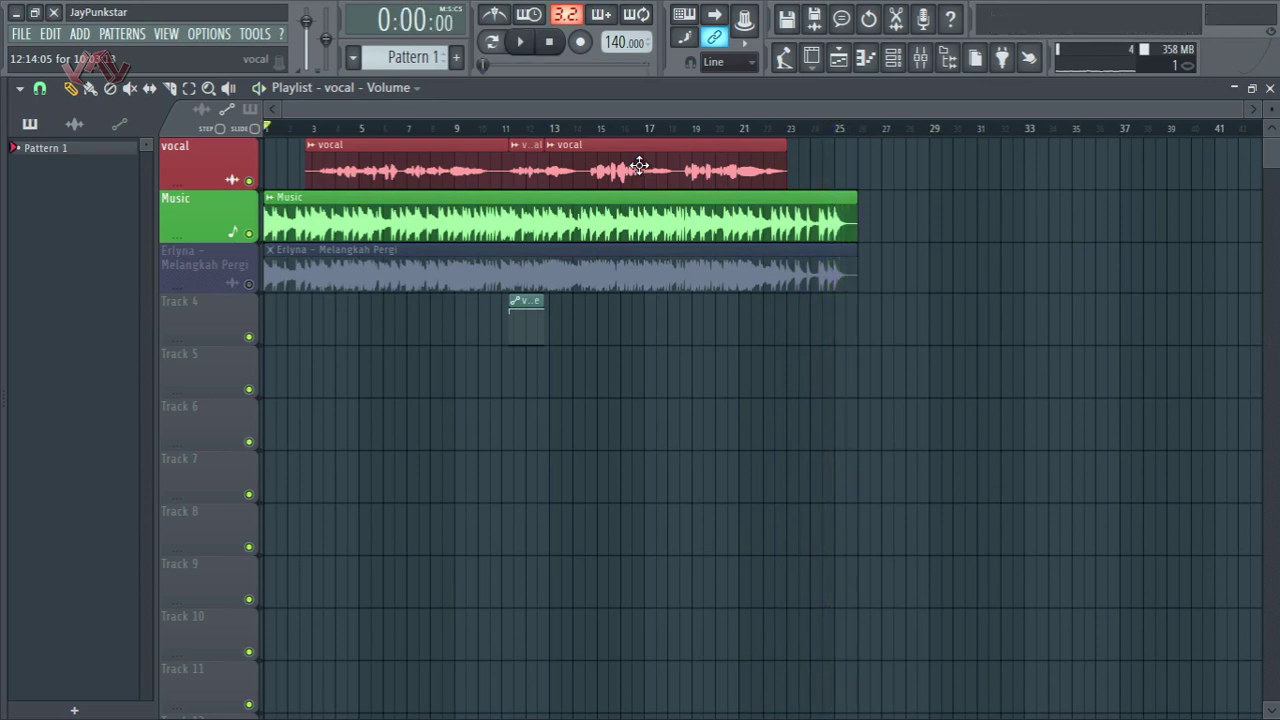
key("super")
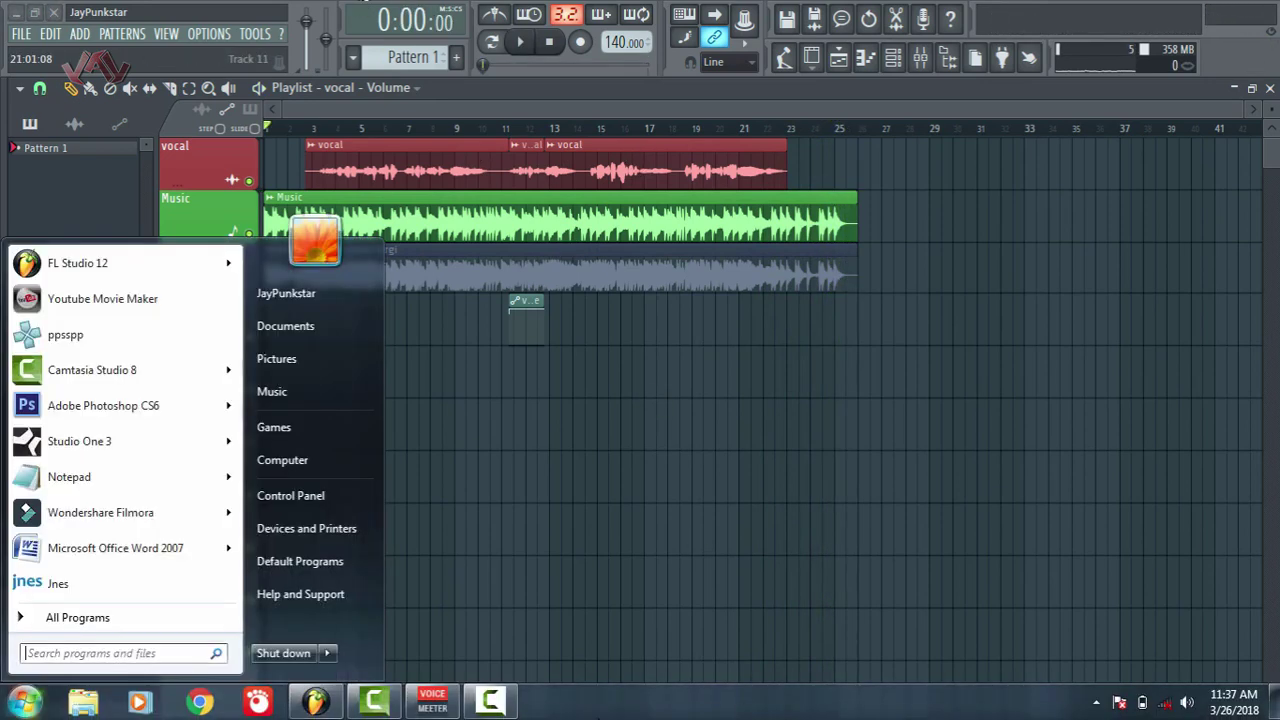
left_click(513, 700)
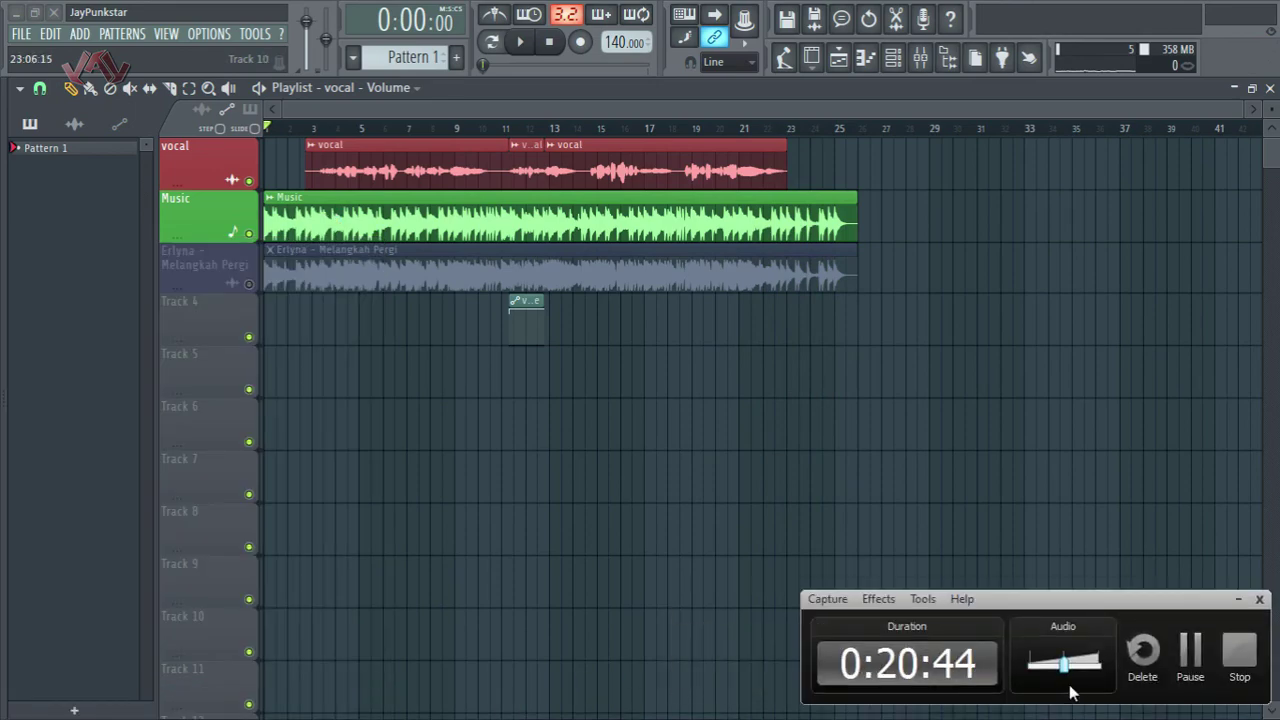